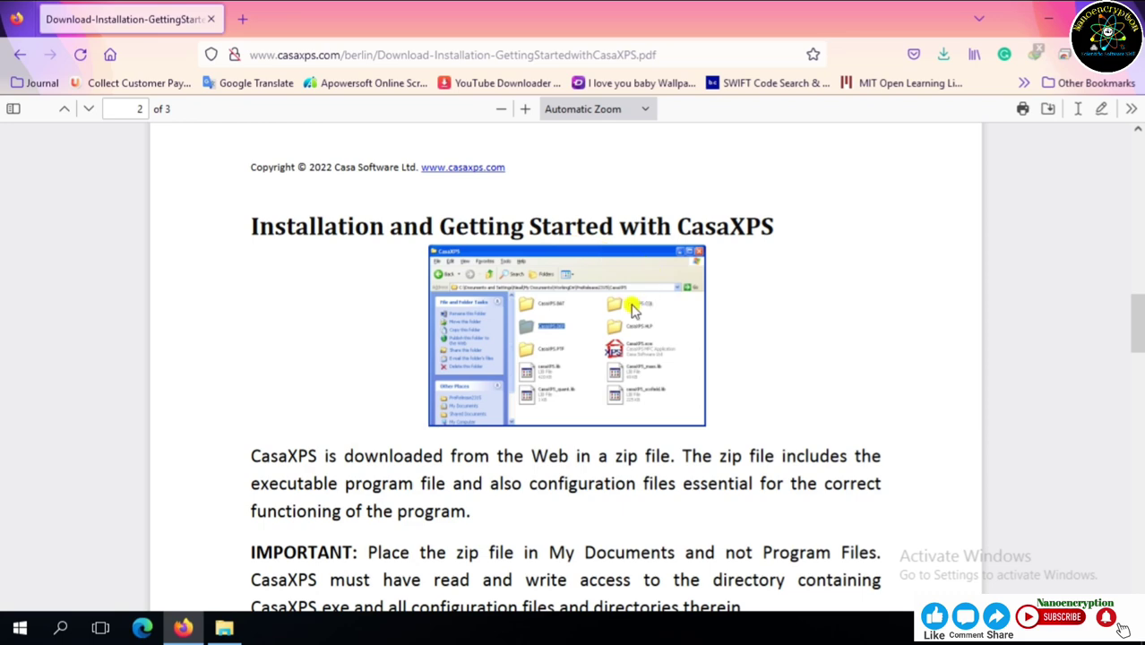
# Step: Go back to the CasaXPS download page and reveal the downloaded Casa2325PR1-0.zip in File Explorer
pyautogui.scroll(-2, 452, 394)
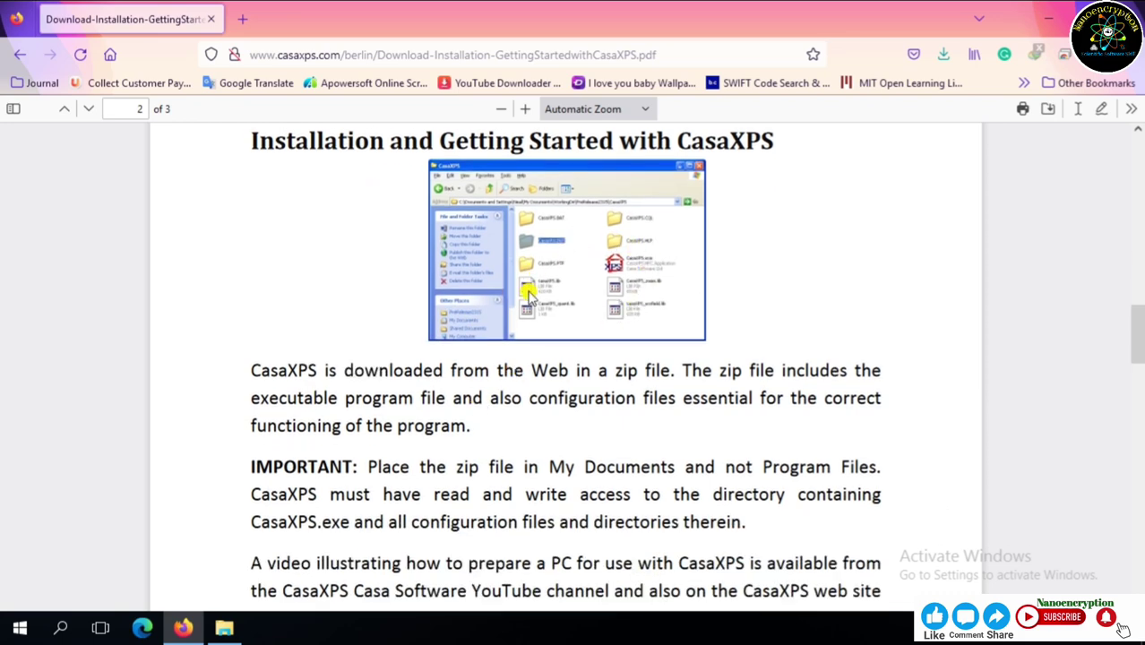
pyautogui.scroll(-11, 529, 291)
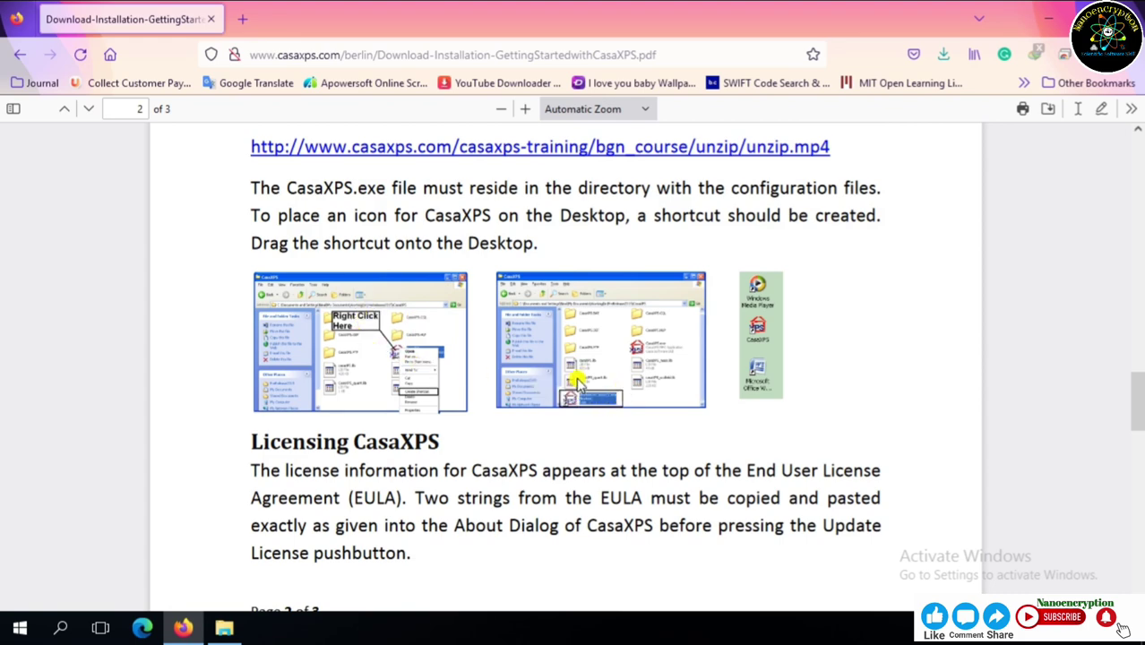
pyautogui.scroll(-13, 546, 386)
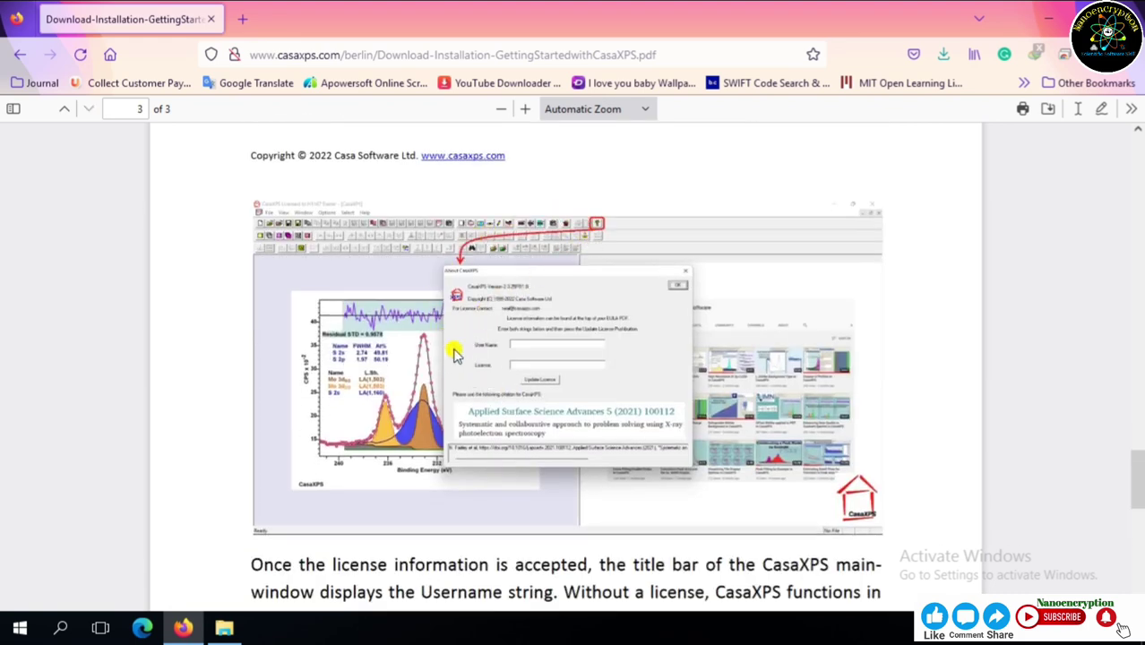
pyautogui.scroll(-6, 489, 404)
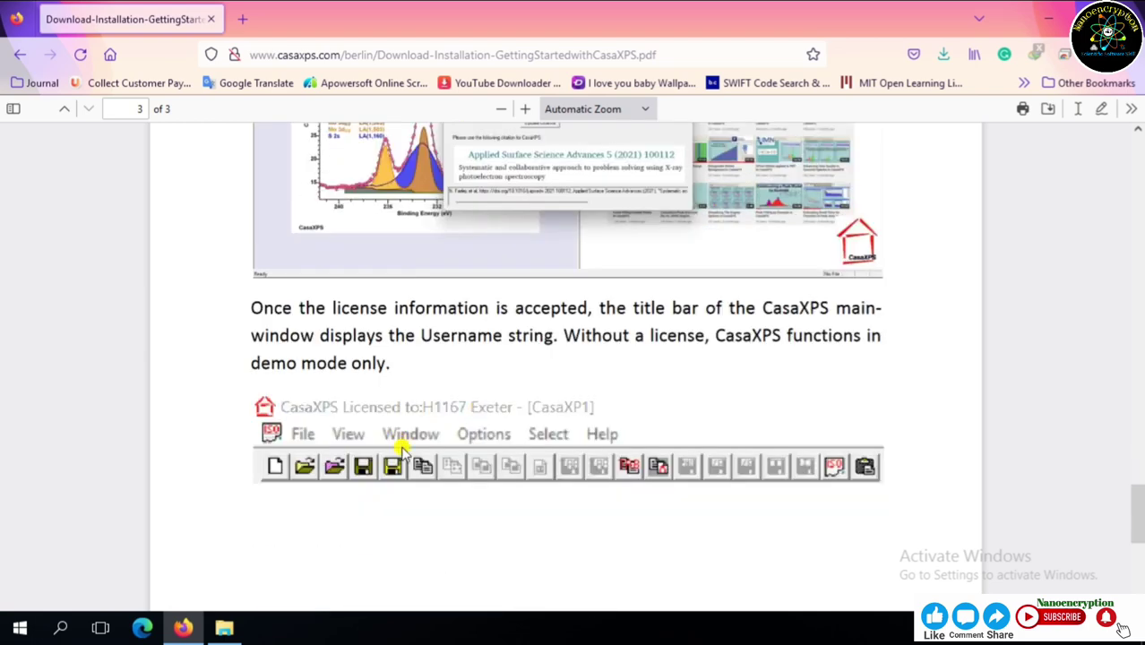
pyautogui.scroll(-4, 475, 462)
pyautogui.scroll(-5, 427, 448)
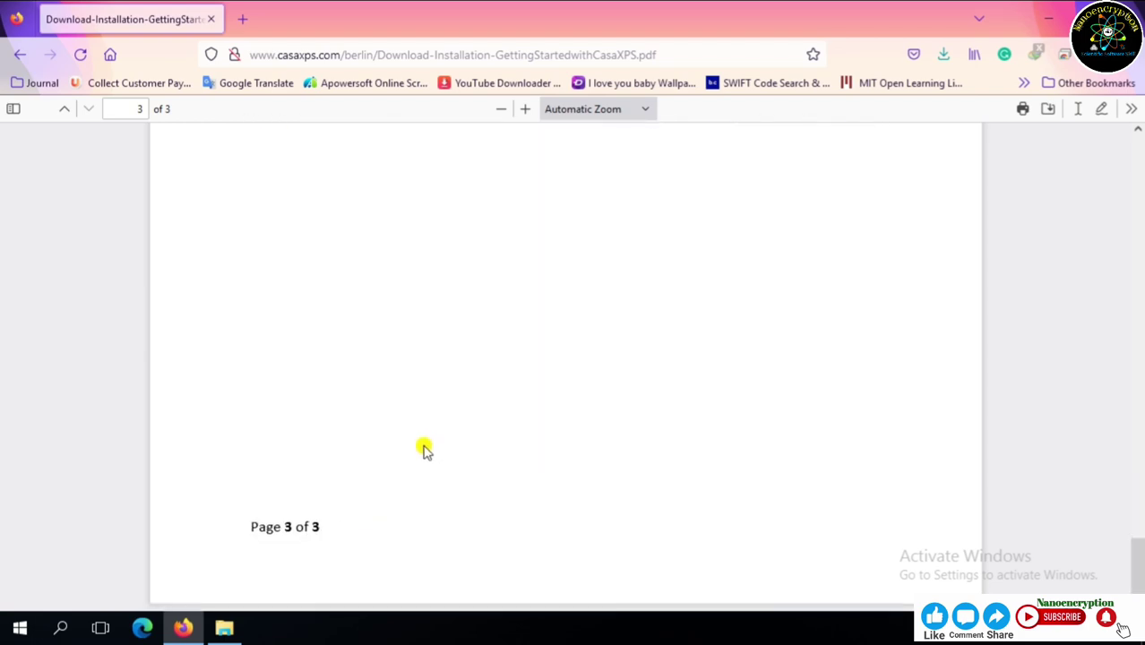
pyautogui.scroll(20, 340, 348)
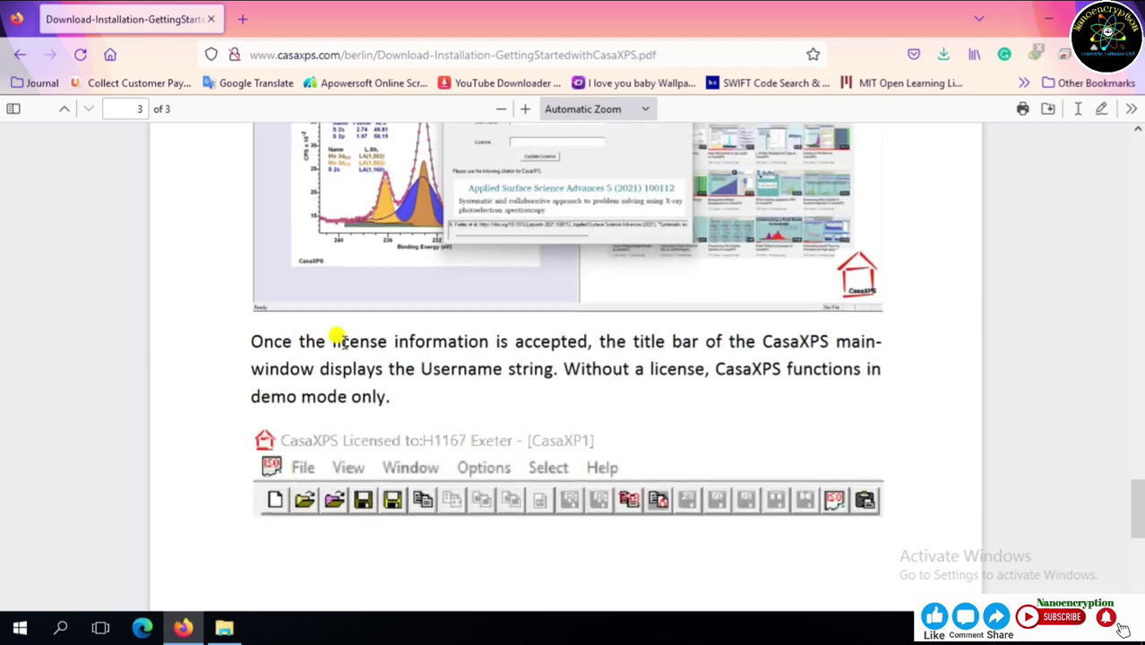
pyautogui.scroll(20, 345, 345)
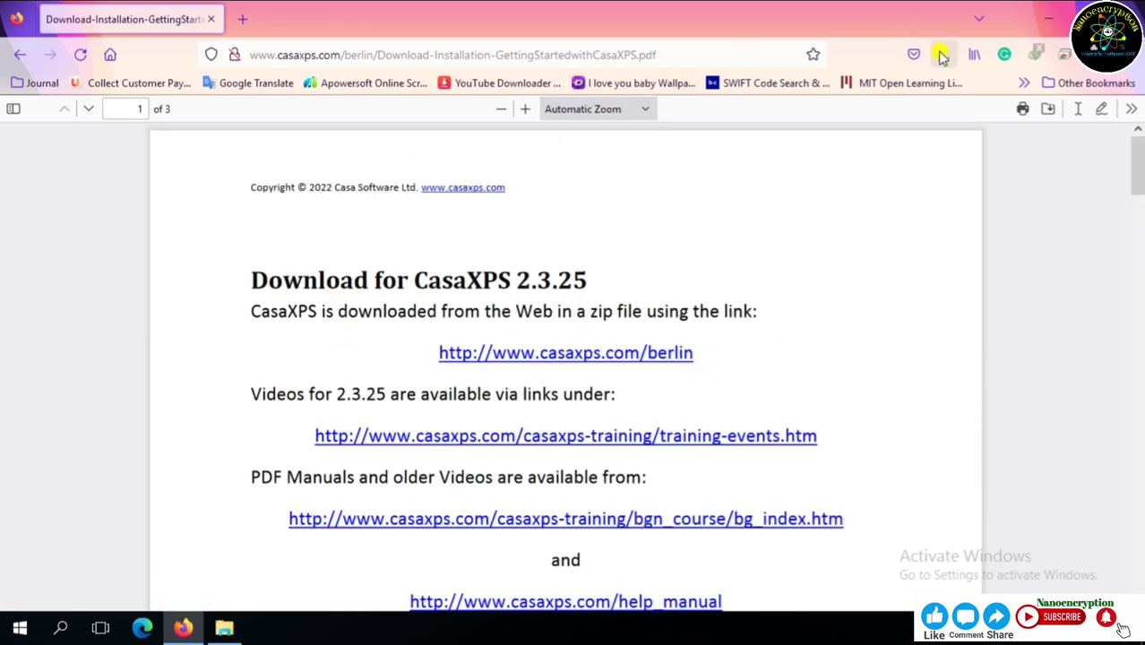
pyautogui.click(23, 57)
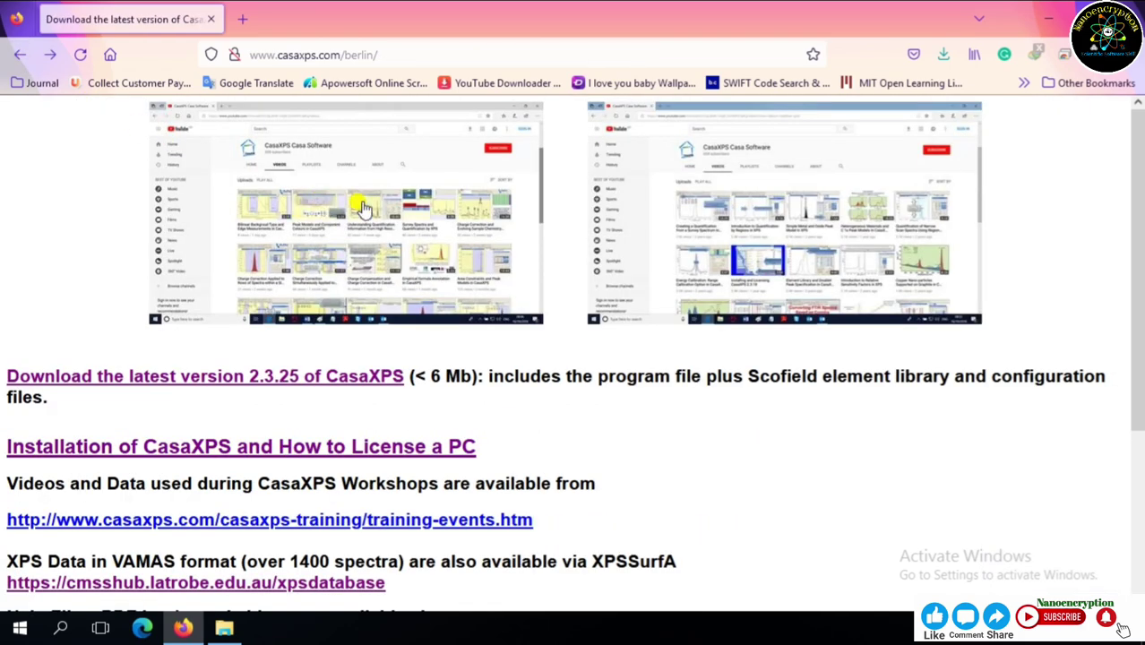
pyautogui.click(943, 54)
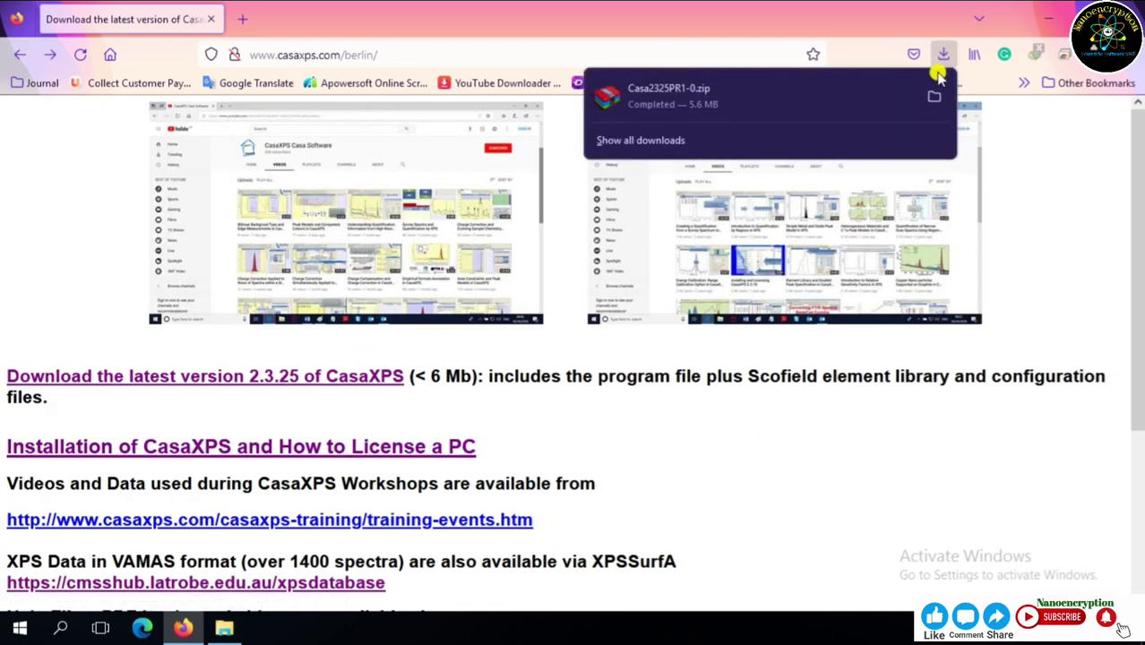
pyautogui.click(937, 97)
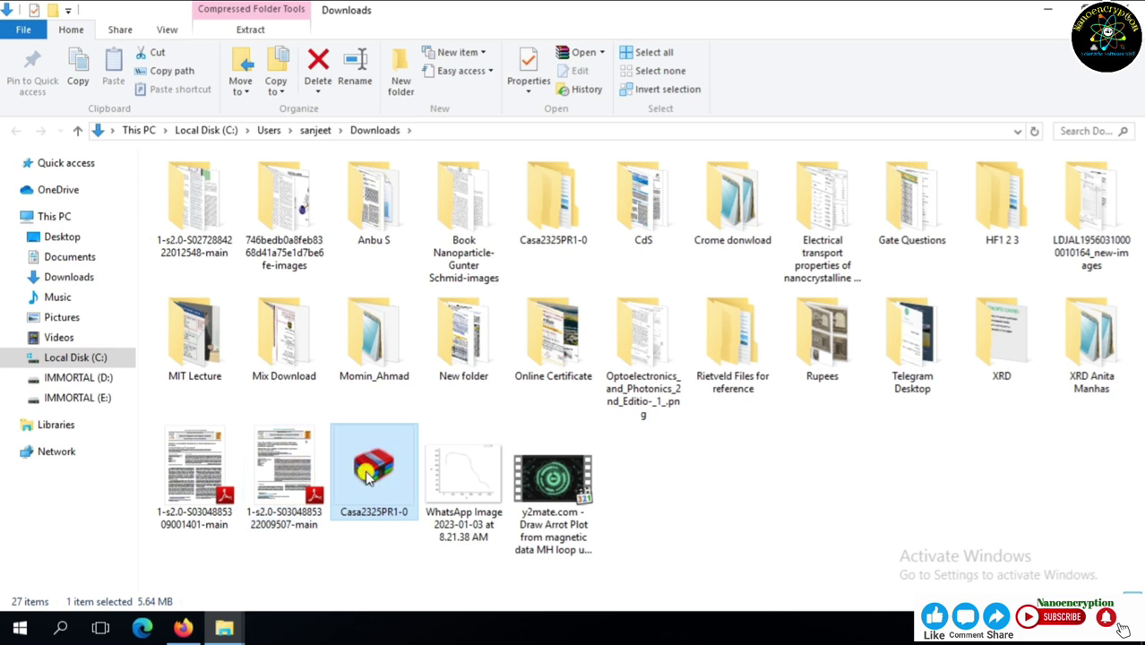
# Step: Extract Casa2325PR1-0.zip to Casa2325PR1-0\ and launch CasaXPS.exe from its inner folder
pyautogui.rightClick(357, 483)
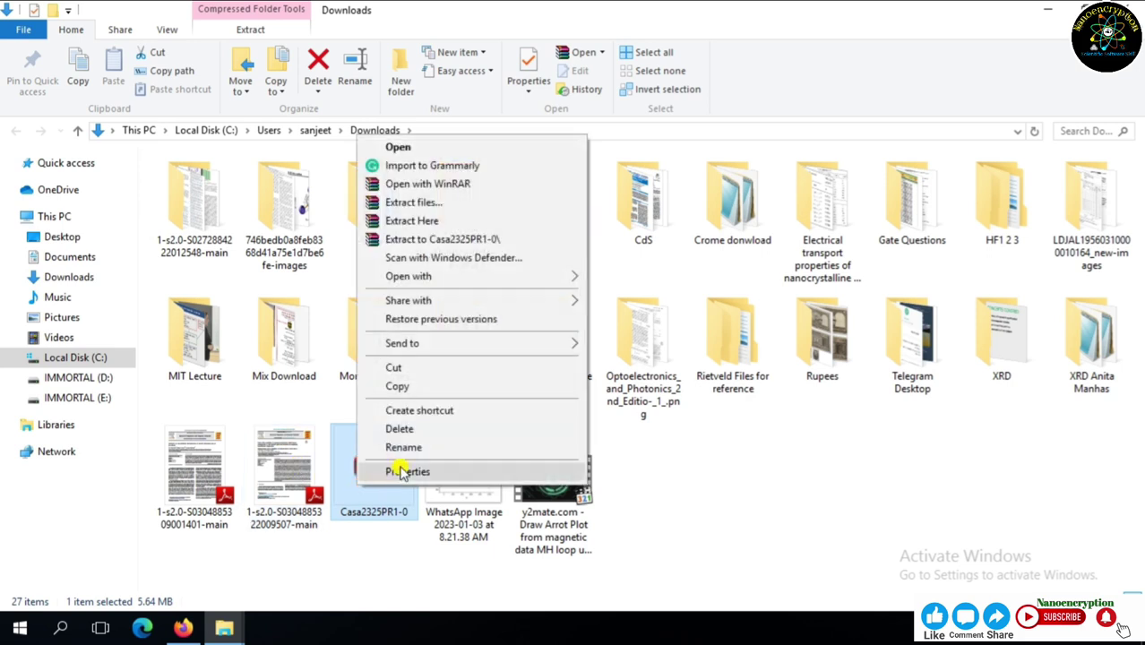
pyautogui.click(477, 240)
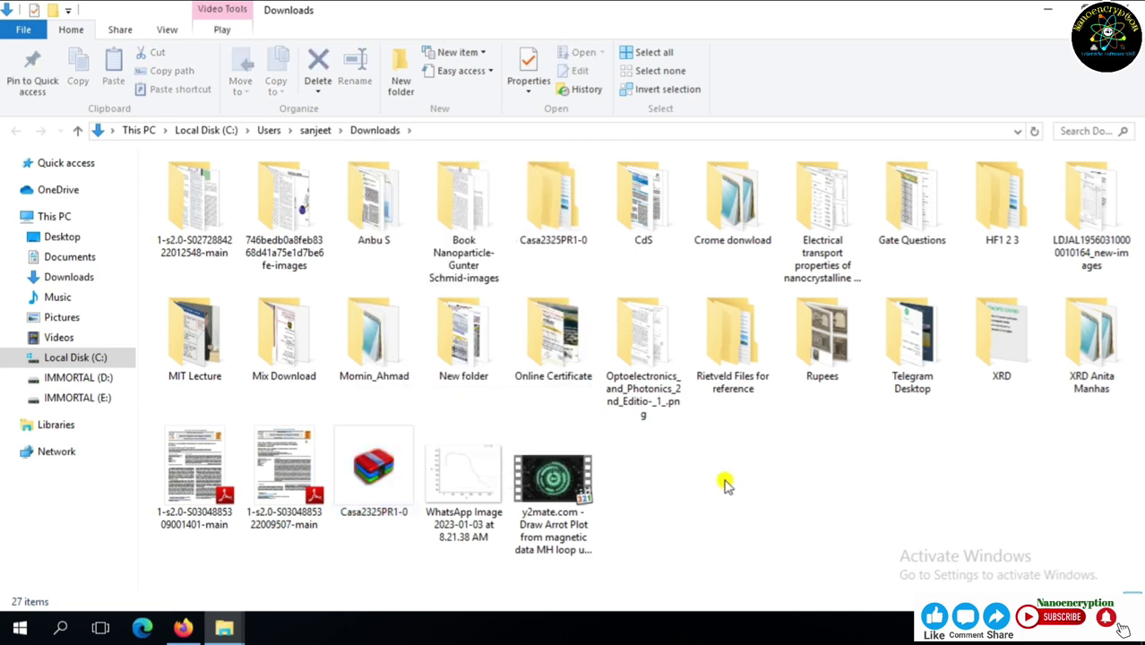
pyautogui.click(548, 234)
pyautogui.doubleClick(553, 229)
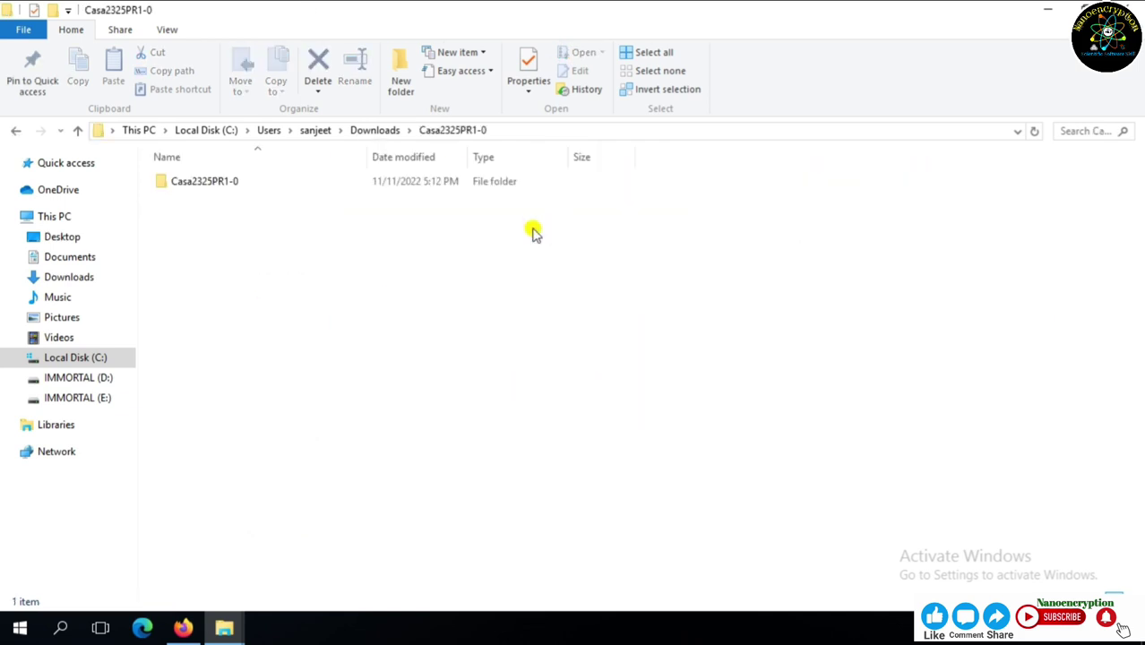
pyautogui.click(203, 181)
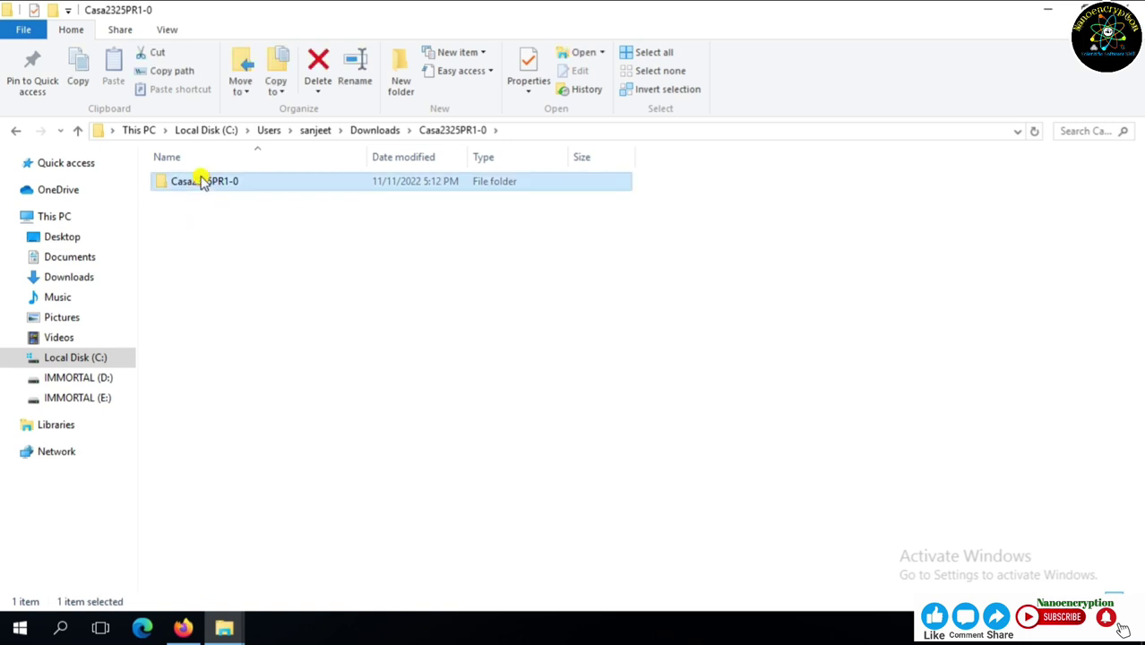
pyautogui.doubleClick(203, 181)
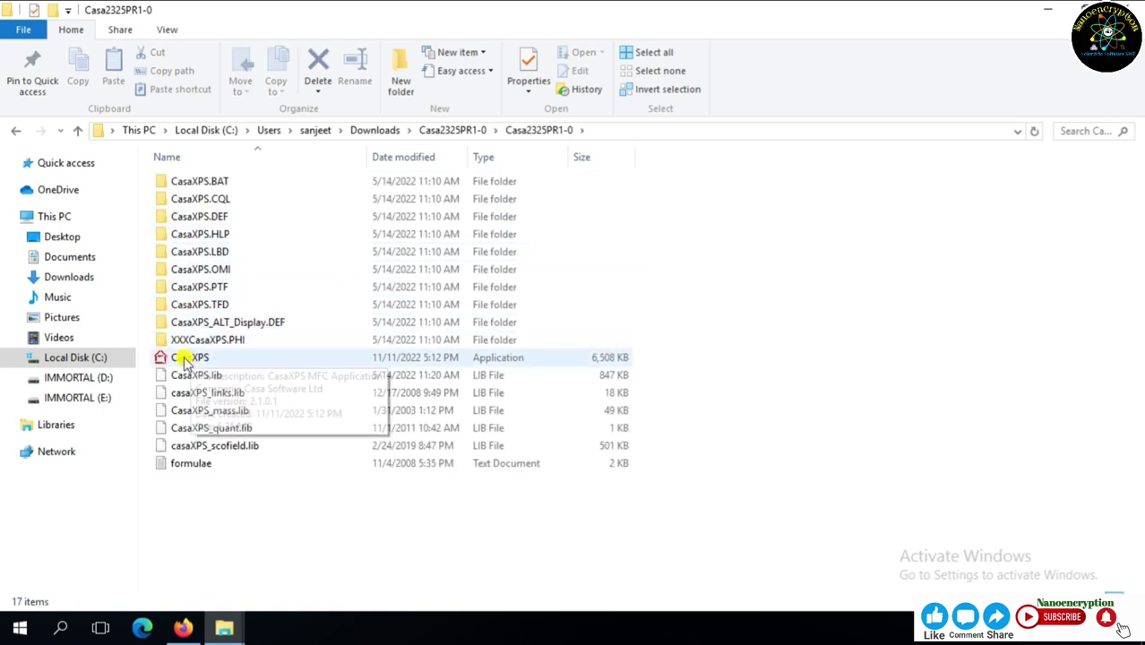
pyautogui.doubleClick(238, 357)
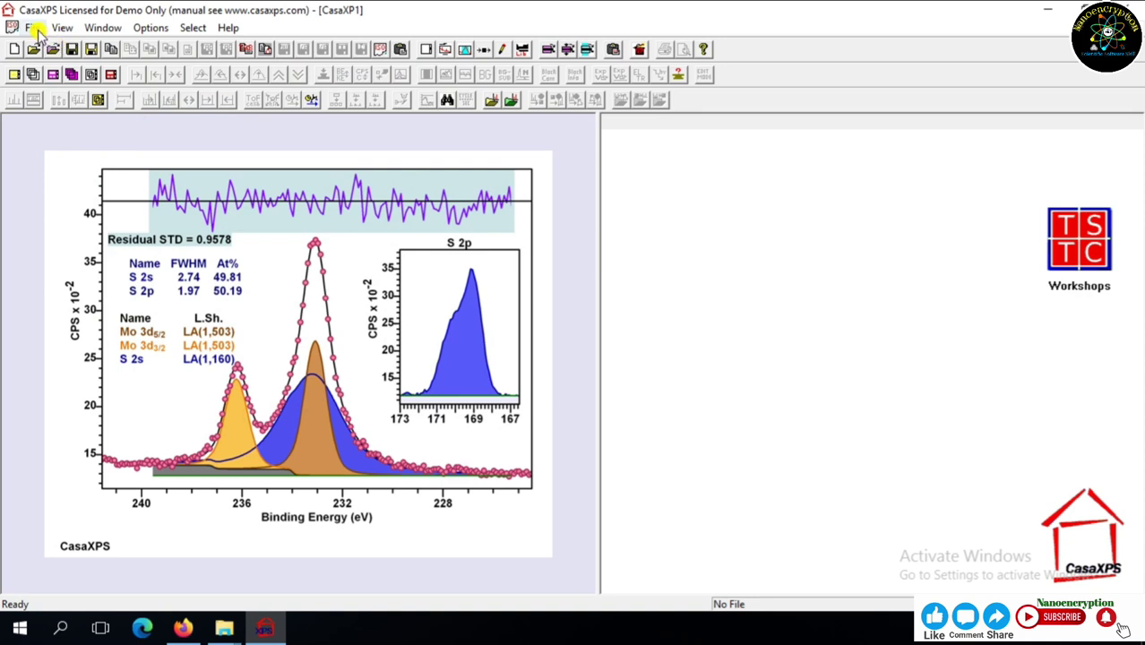
# Step: Convert the XPS Survey data file to VAMAS so xps survey.vms displays
pyautogui.click(47, 50)
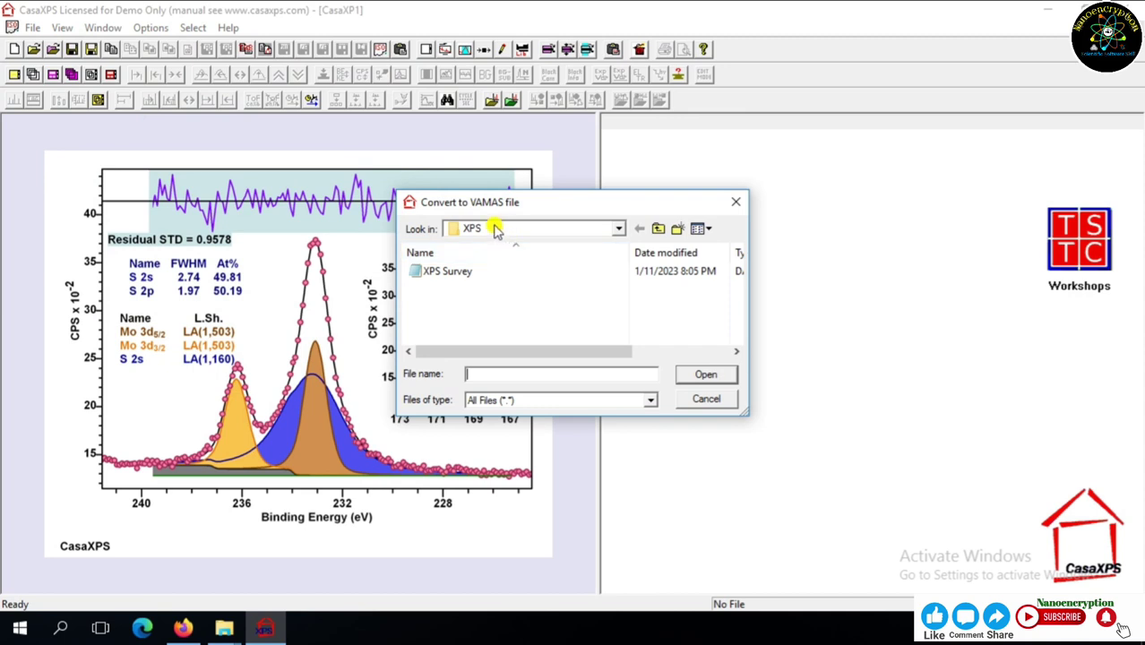
pyautogui.click(447, 272)
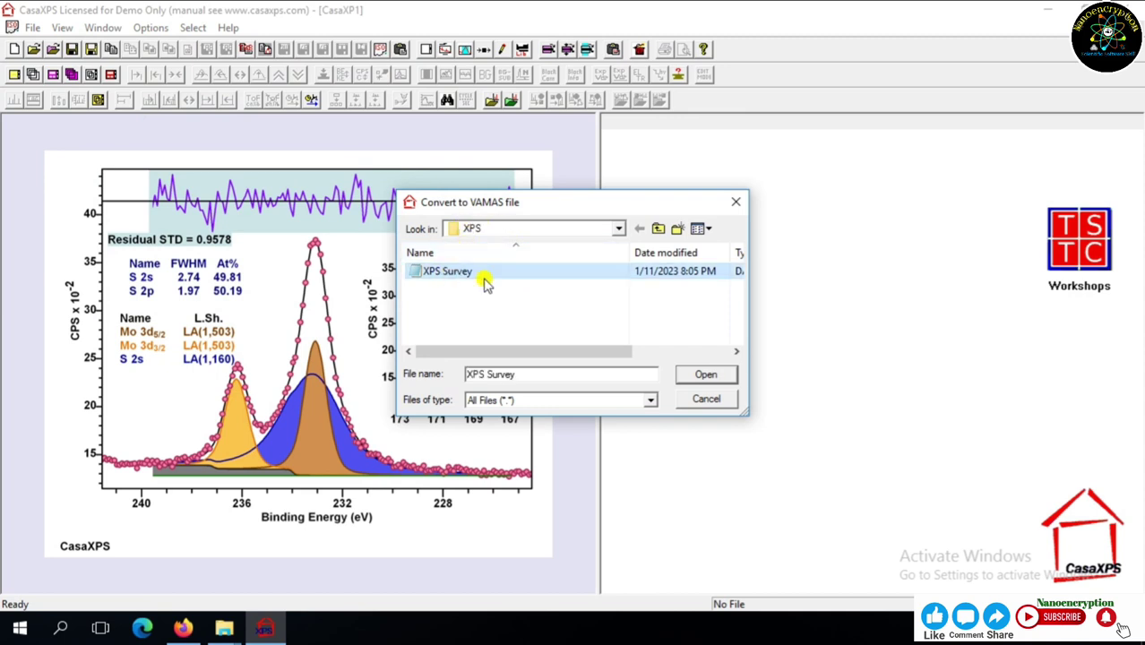
pyautogui.click(707, 376)
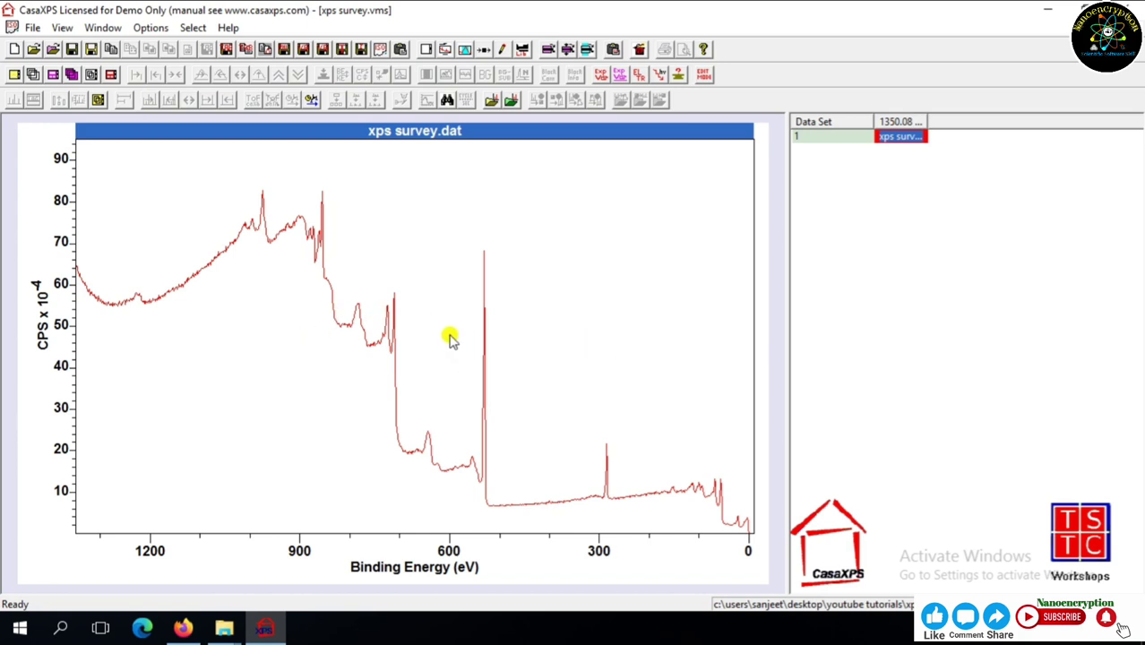
# Step: Open the Quantification Parameters window and move it off the spectrum
pyautogui.click(466, 52)
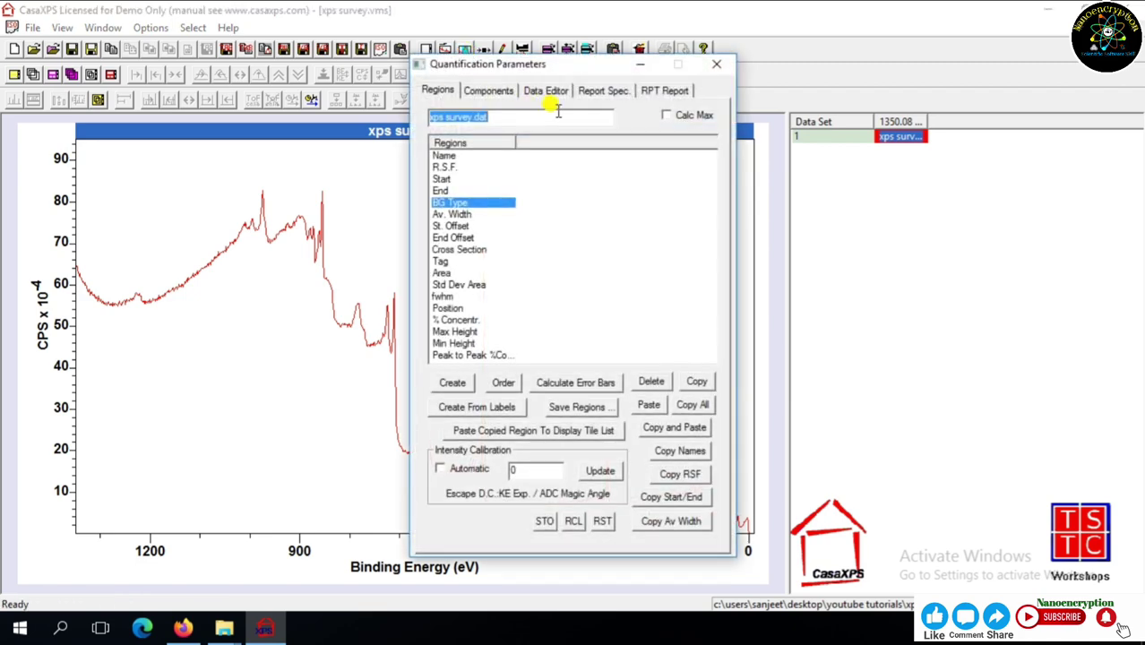
pyautogui.moveTo(599, 65); pyautogui.dragTo(883, 86)
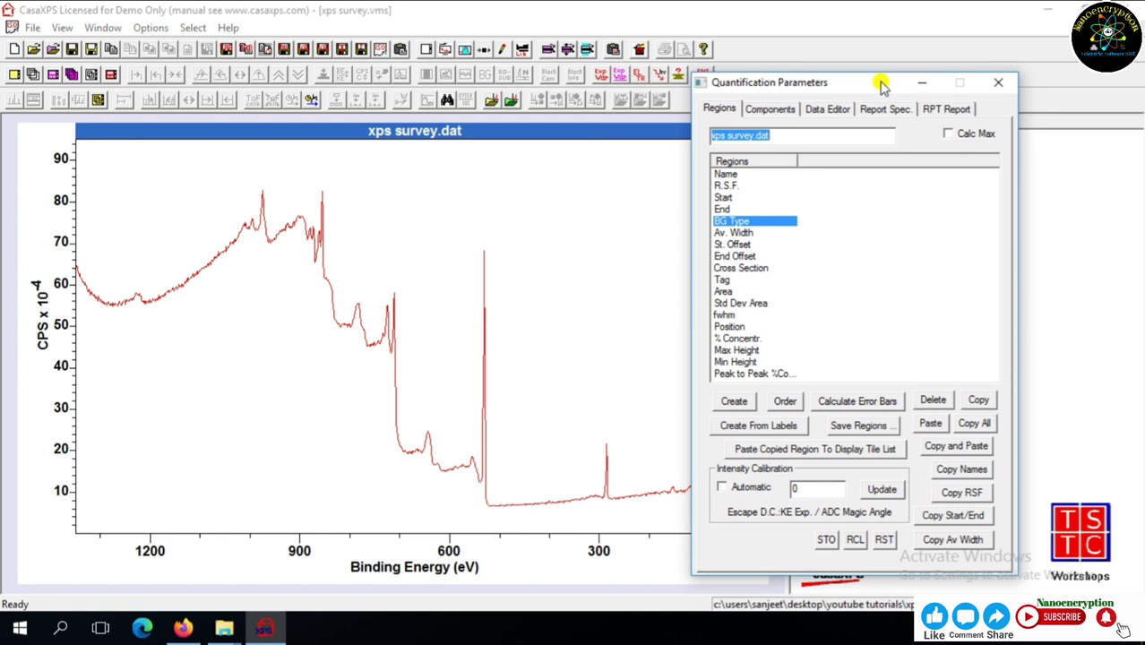
pyautogui.click(524, 405)
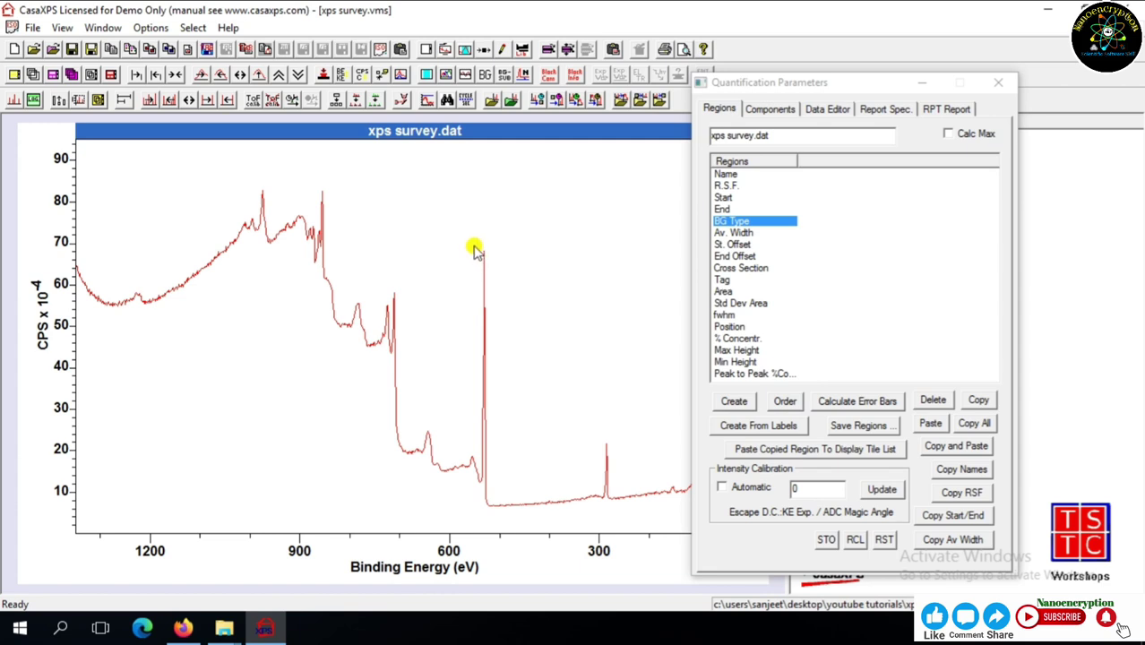
# Step: Zoom the survey plot into the tall peak near 530 eV
pyautogui.moveTo(466, 245); pyautogui.dragTo(511, 517)
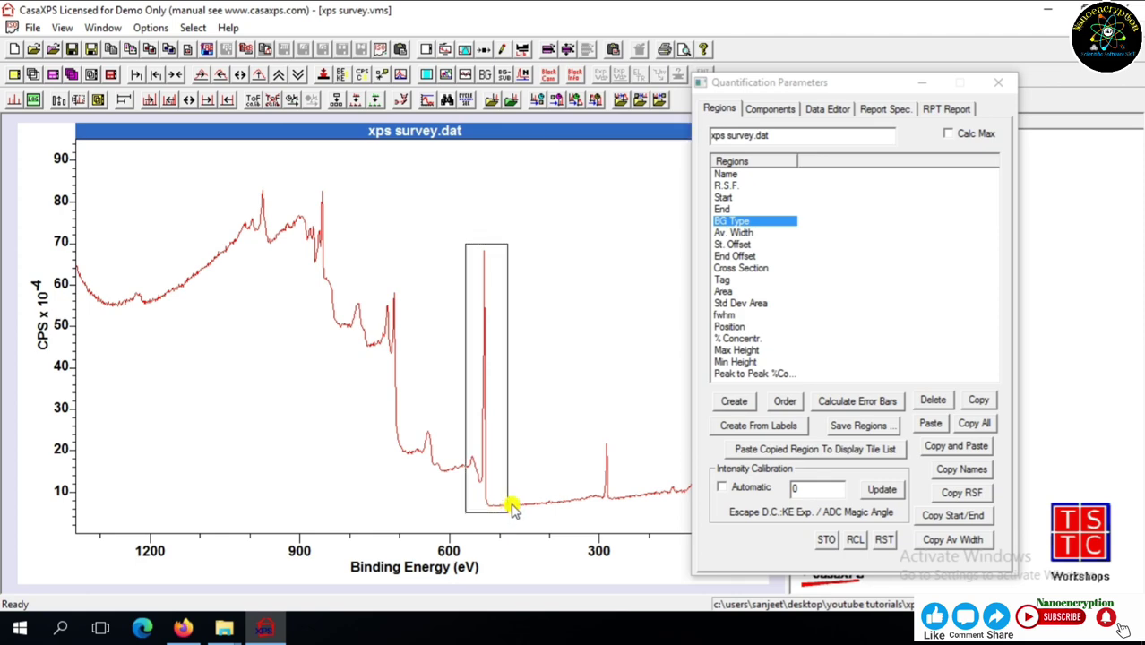
pyautogui.click(513, 508)
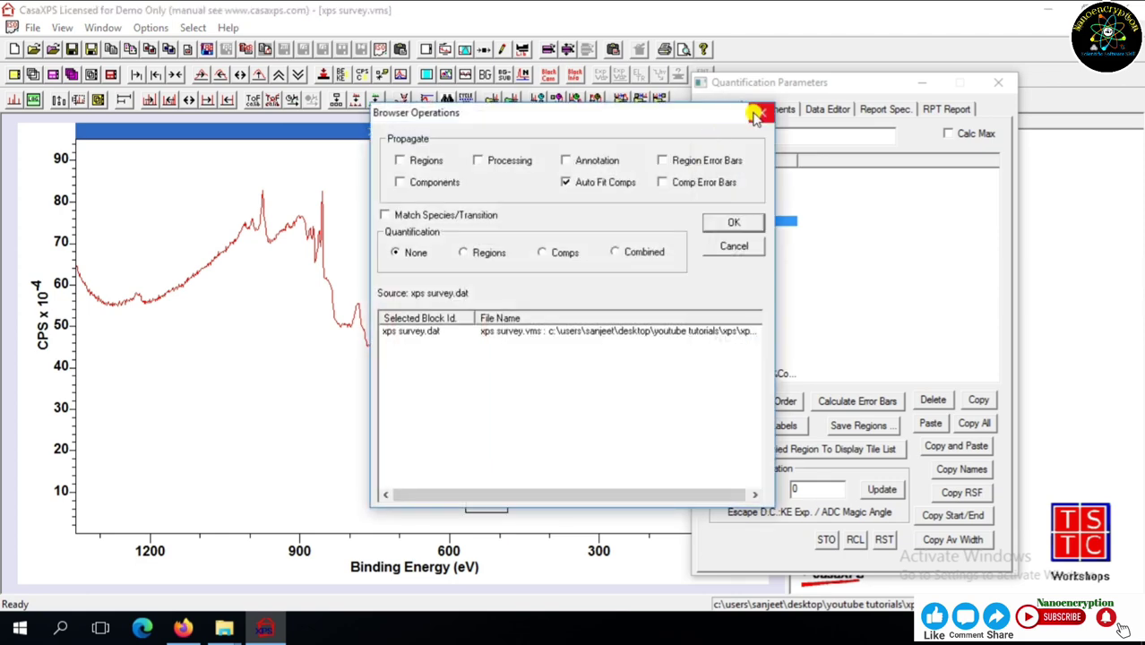
pyautogui.click(756, 114)
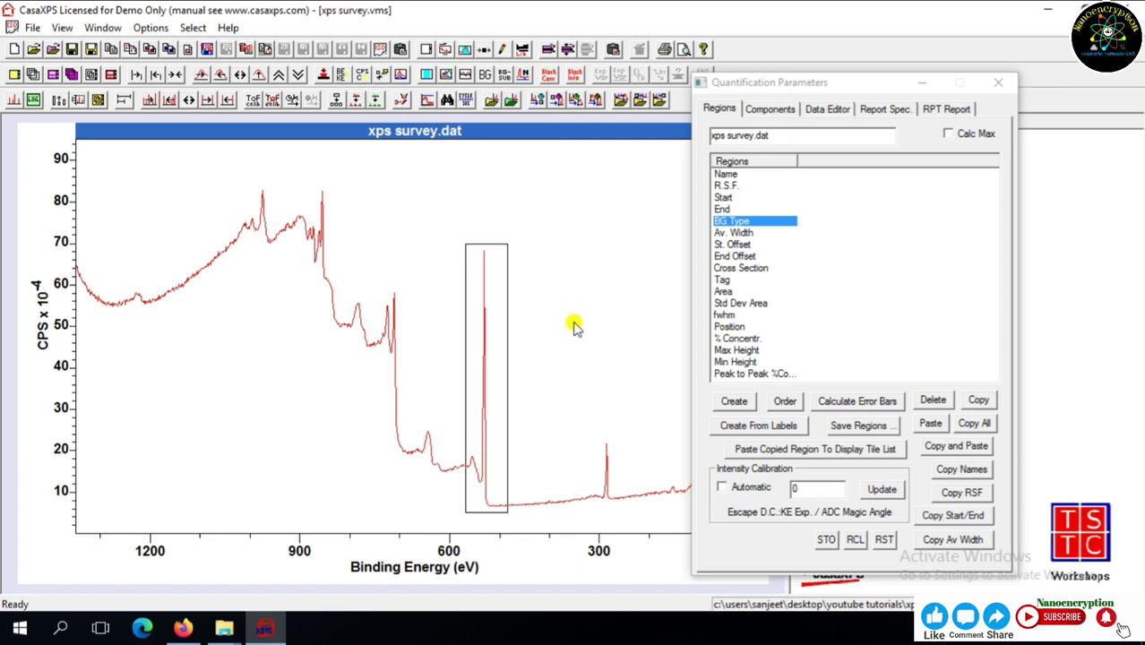
pyautogui.click(468, 463)
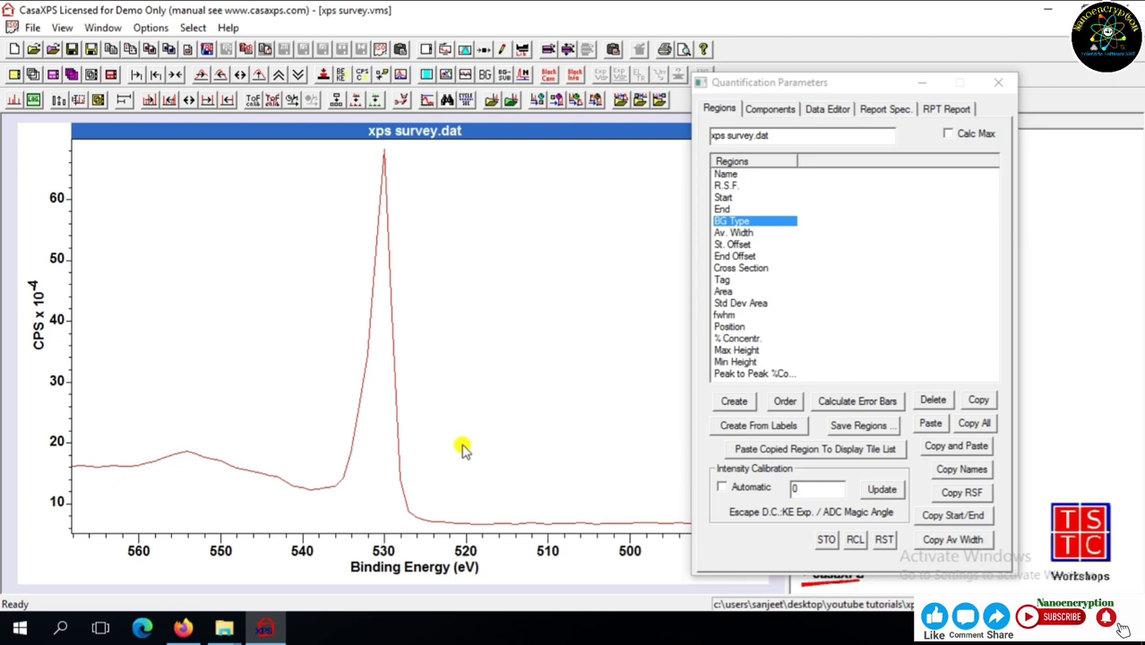
pyautogui.rightClick(461, 448)
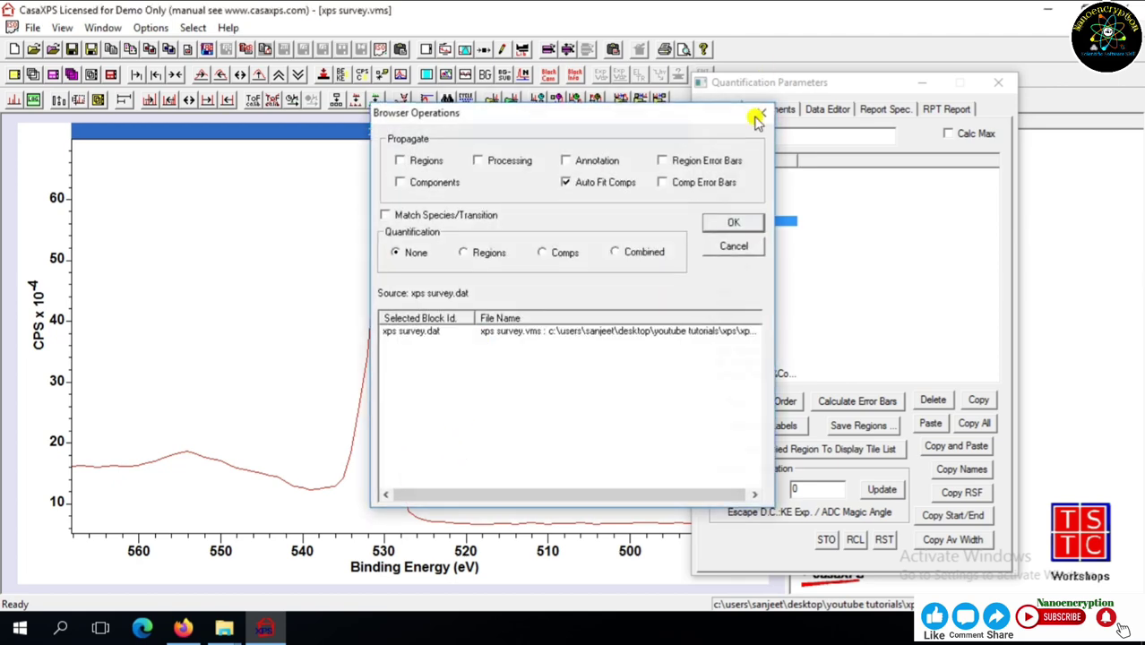
pyautogui.click(757, 116)
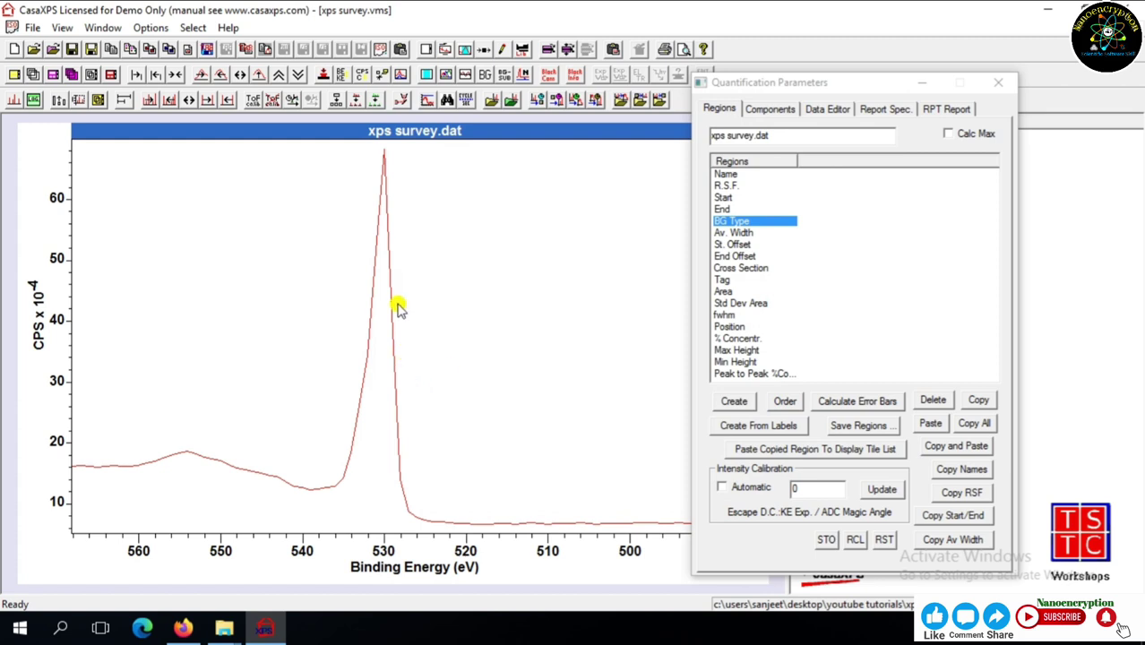
# Step: Add a Shirley-background region over the 530 eV peak spanning about 537–519 eV
pyautogui.click(733, 401)
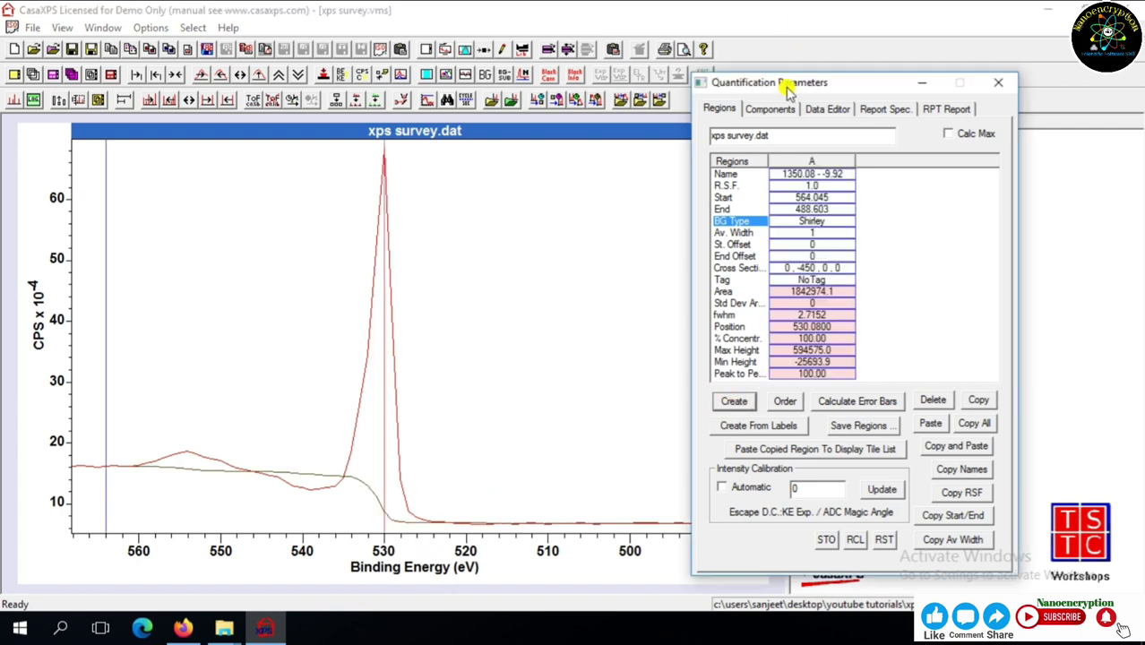
pyautogui.moveTo(789, 83); pyautogui.dragTo(901, 85)
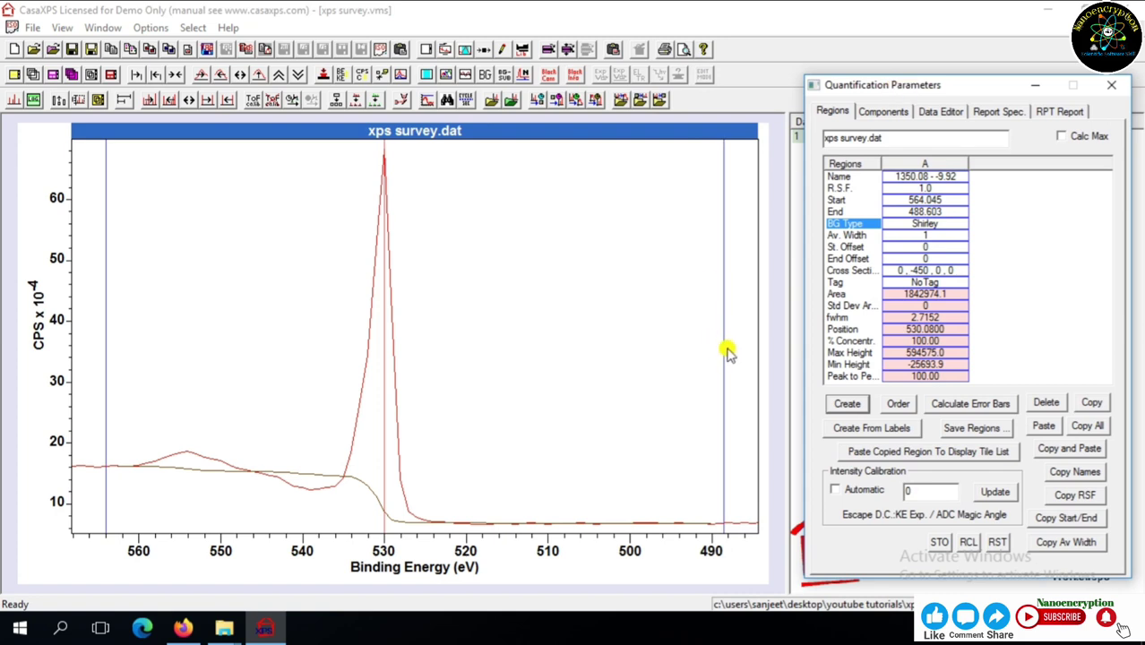
pyautogui.moveTo(724, 354); pyautogui.dragTo(475, 383)
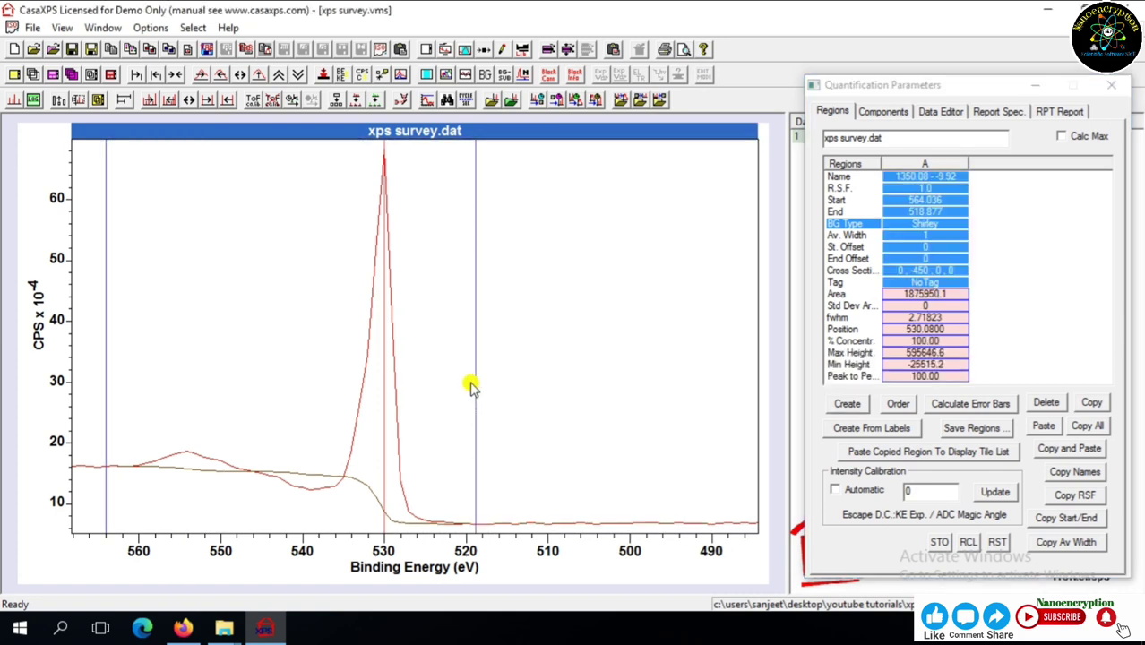
pyautogui.moveTo(103, 335); pyautogui.dragTo(323, 395)
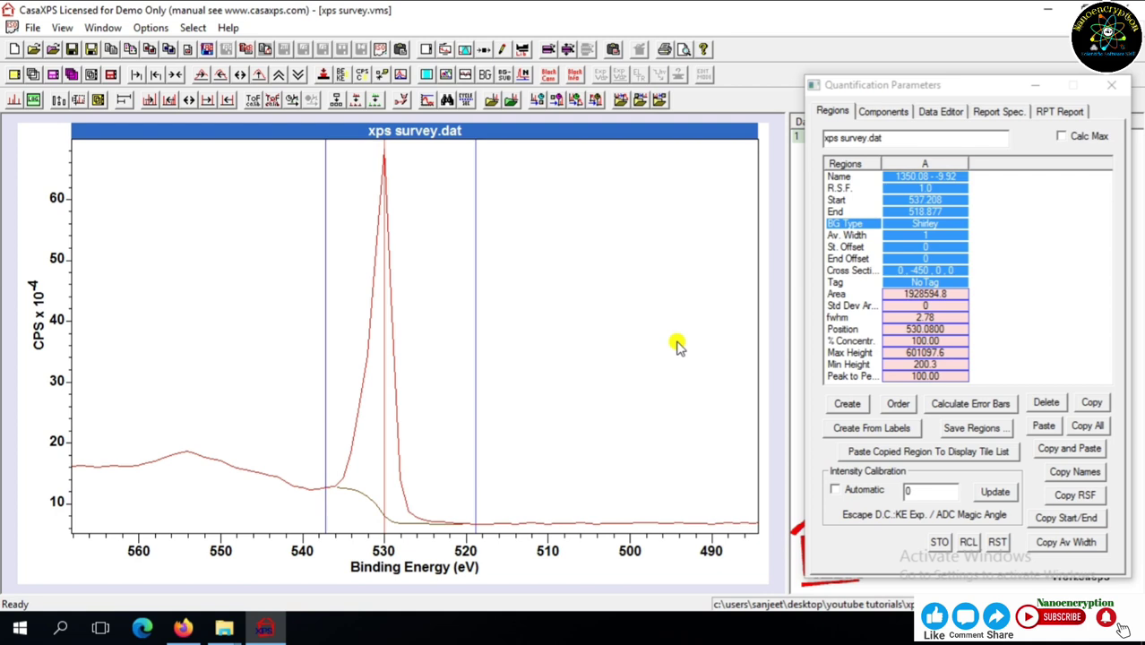
# Step: Rename region A to O1s
pyautogui.click(937, 173)
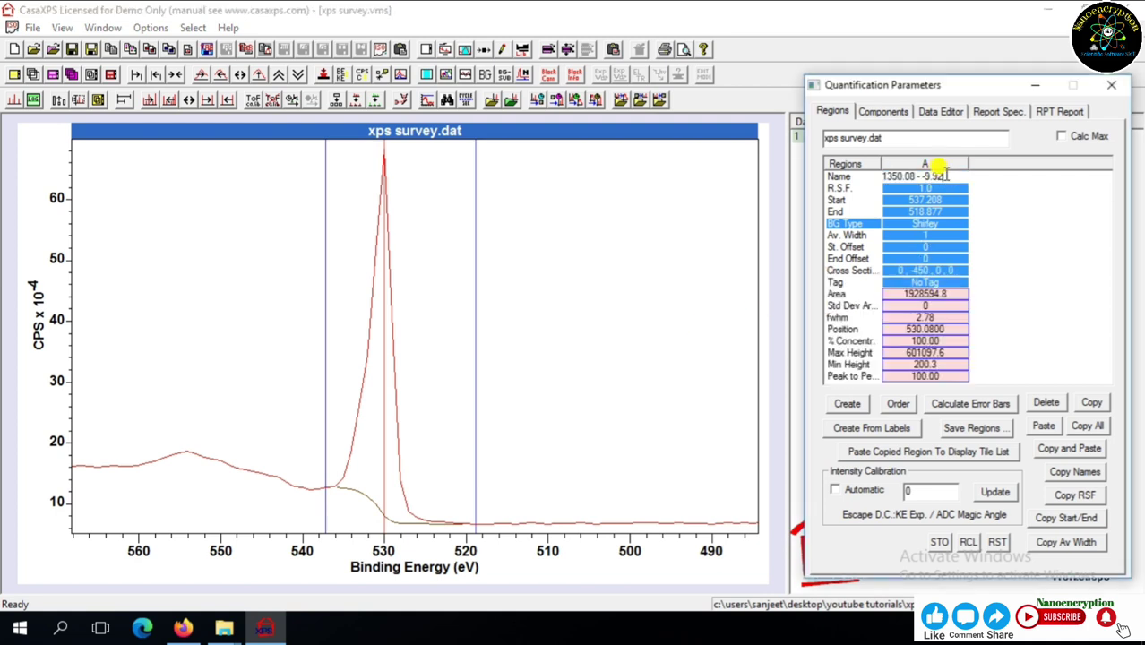
pyautogui.moveTo(937, 166); pyautogui.dragTo(856, 176)
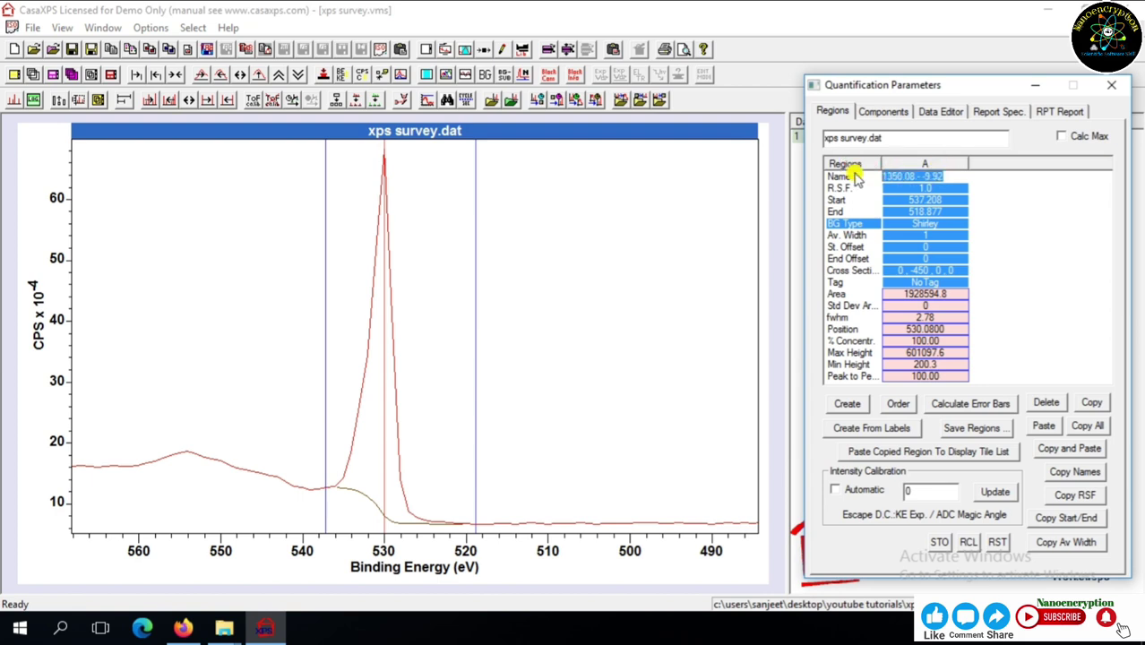
pyautogui.write('O1s')
pyautogui.press('Return')
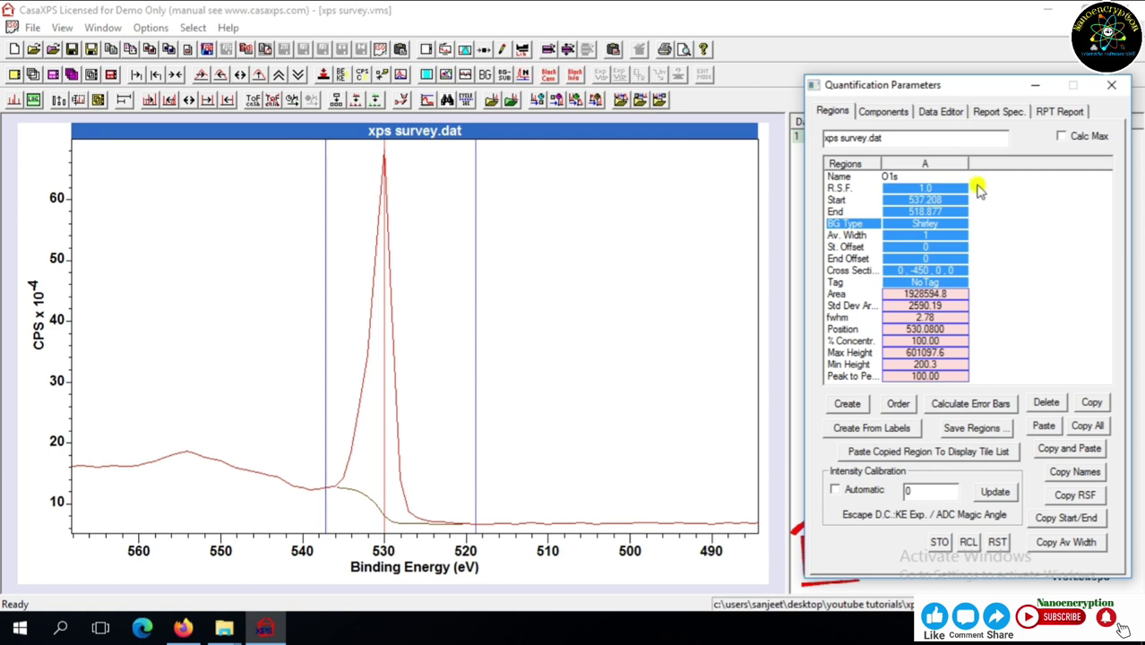
# Step: Zoom out to the full survey, then zoom into the 285 eV carbon peak
pyautogui.click(190, 101)
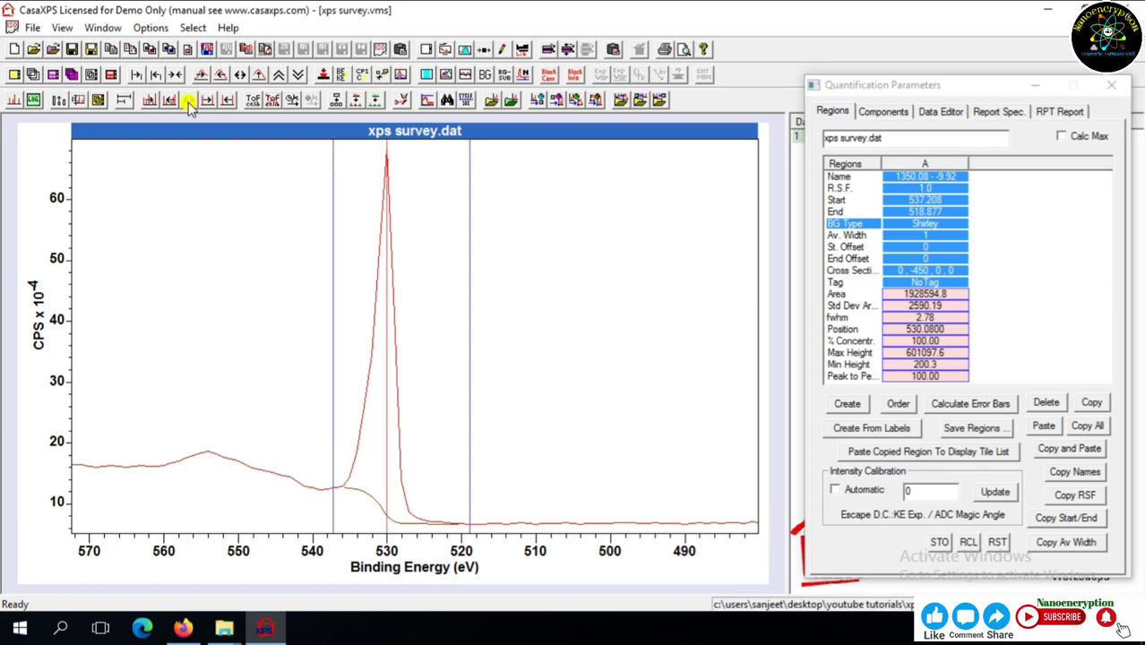
pyautogui.click(190, 102)
pyautogui.click(190, 101)
pyautogui.click(190, 101)
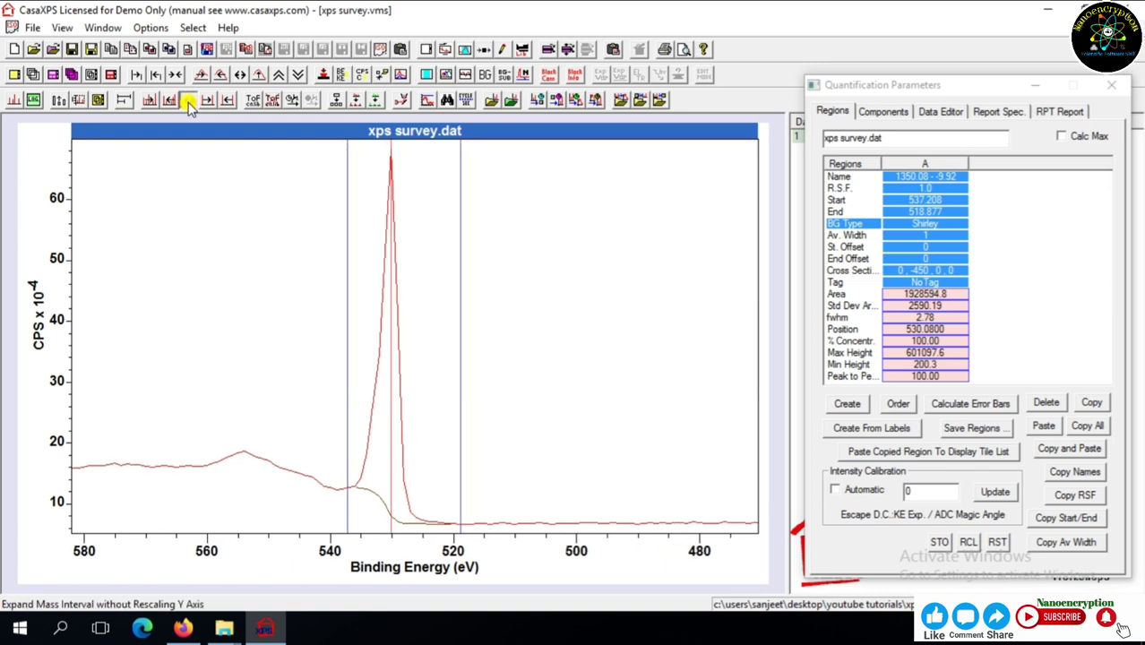
pyautogui.click(189, 101)
pyautogui.click(190, 102)
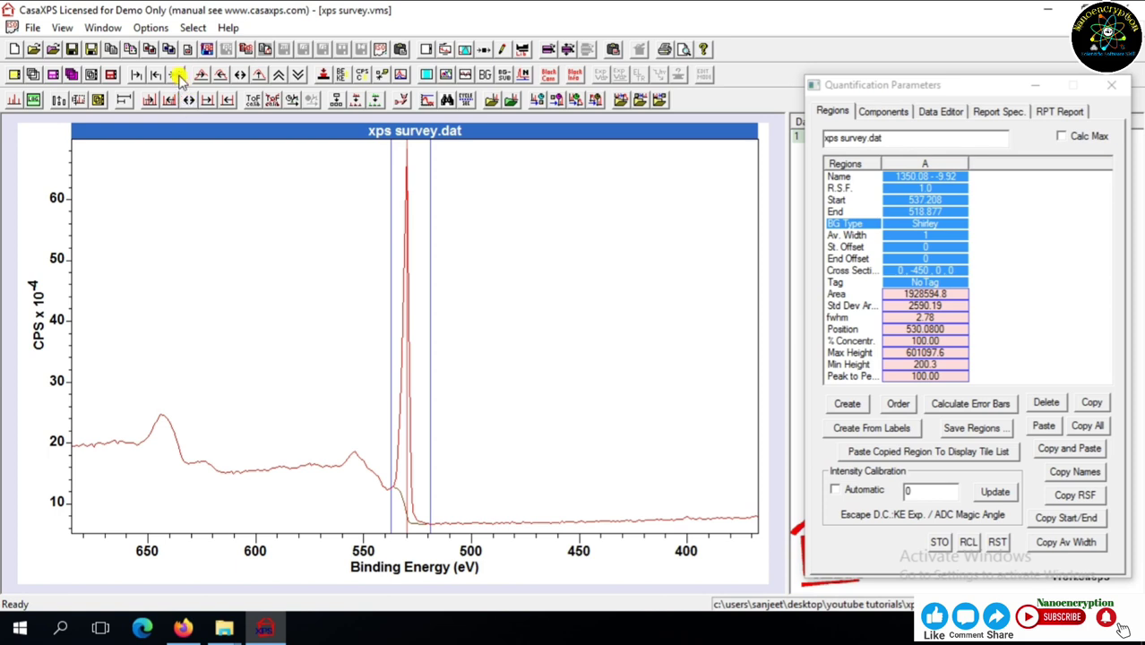
pyautogui.click(179, 76)
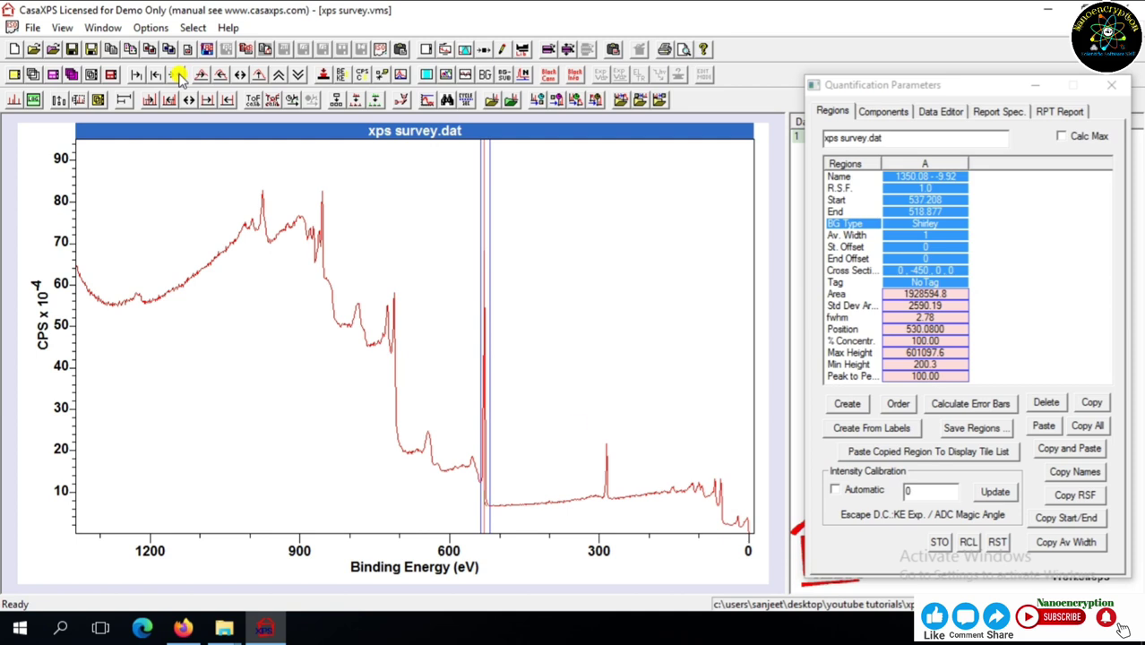
pyautogui.moveTo(591, 436); pyautogui.dragTo(618, 505)
pyautogui.click(625, 520)
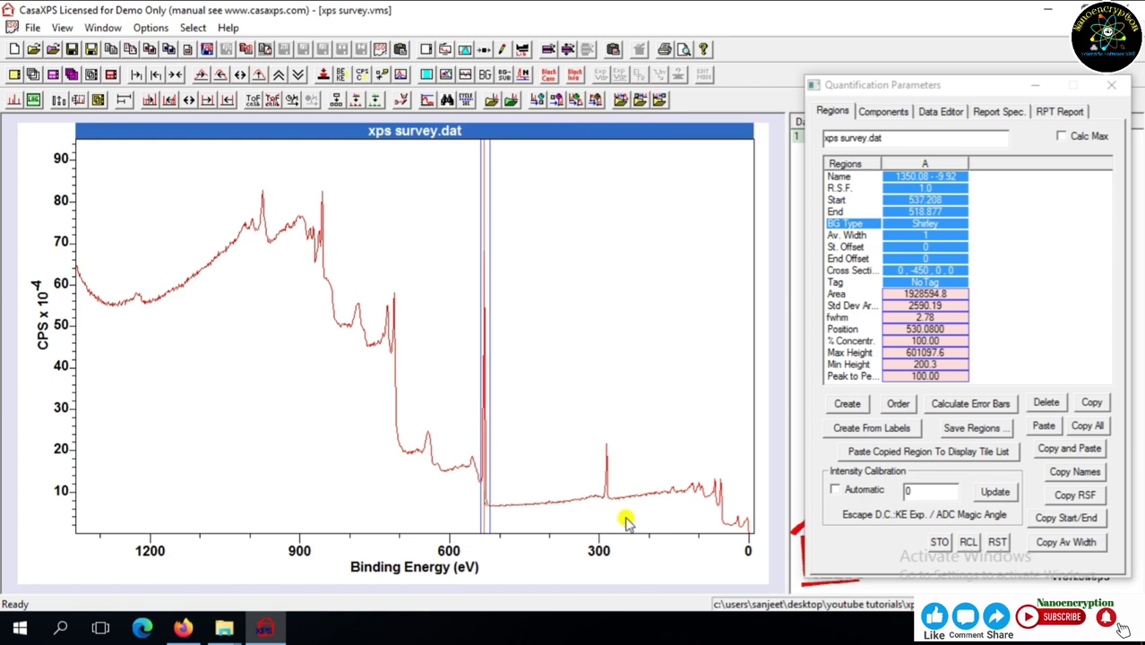
pyautogui.moveTo(590, 437); pyautogui.dragTo(626, 512)
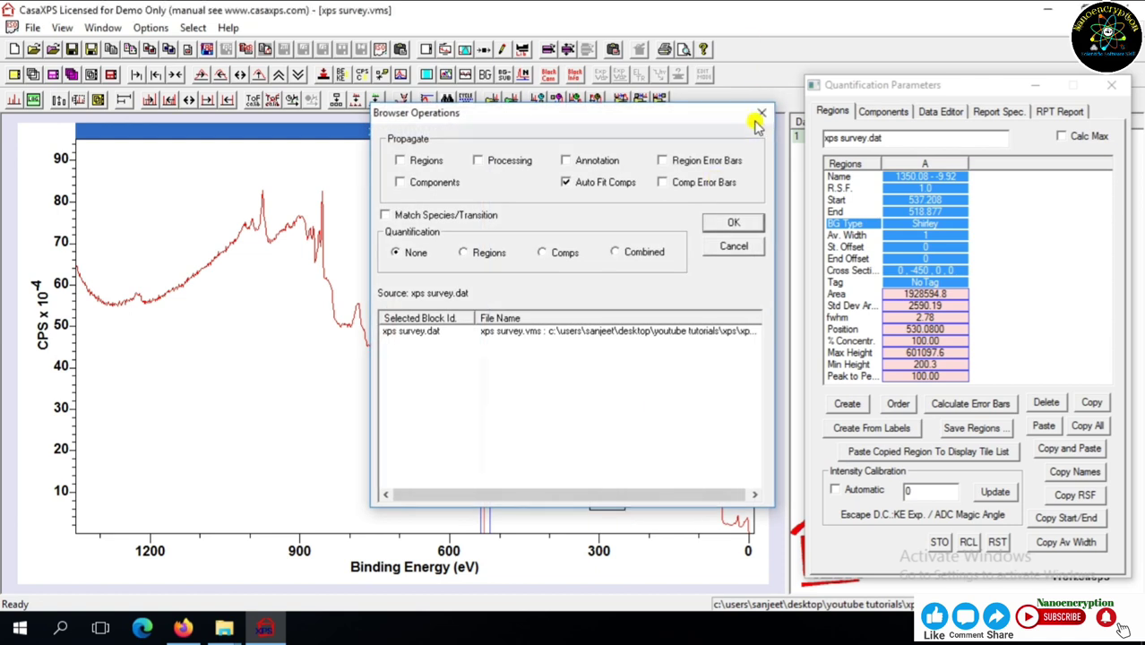
pyautogui.click(760, 115)
pyautogui.click(603, 442)
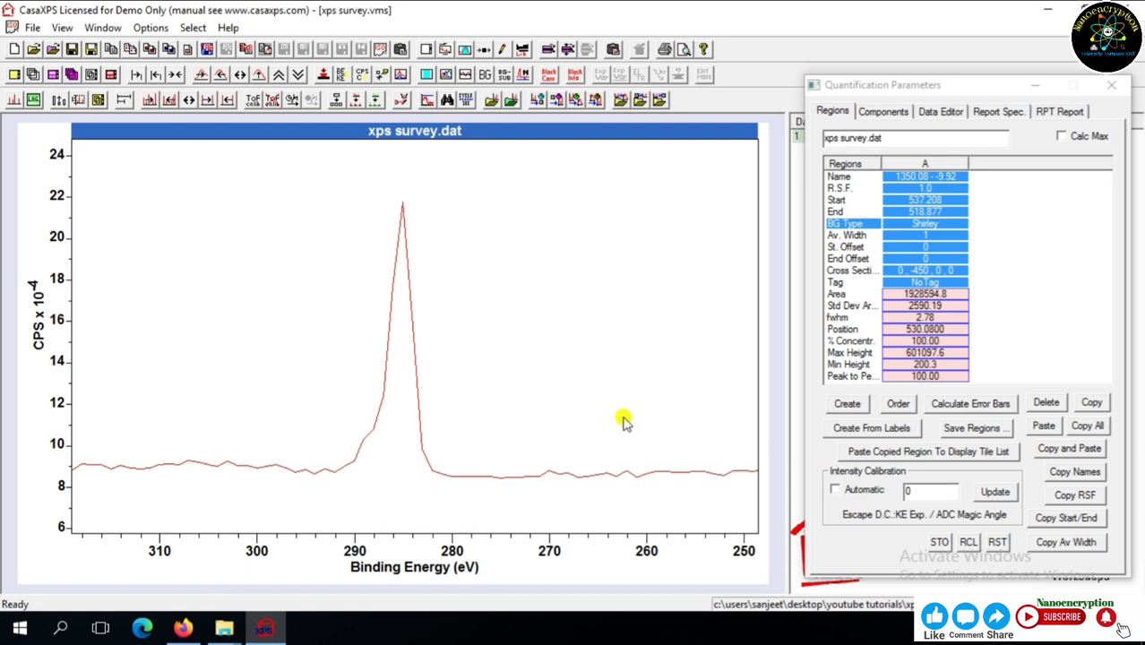
# Step: Create region B spanning 292.773–279.322 eV around the 285.08 eV peak
pyautogui.click(850, 405)
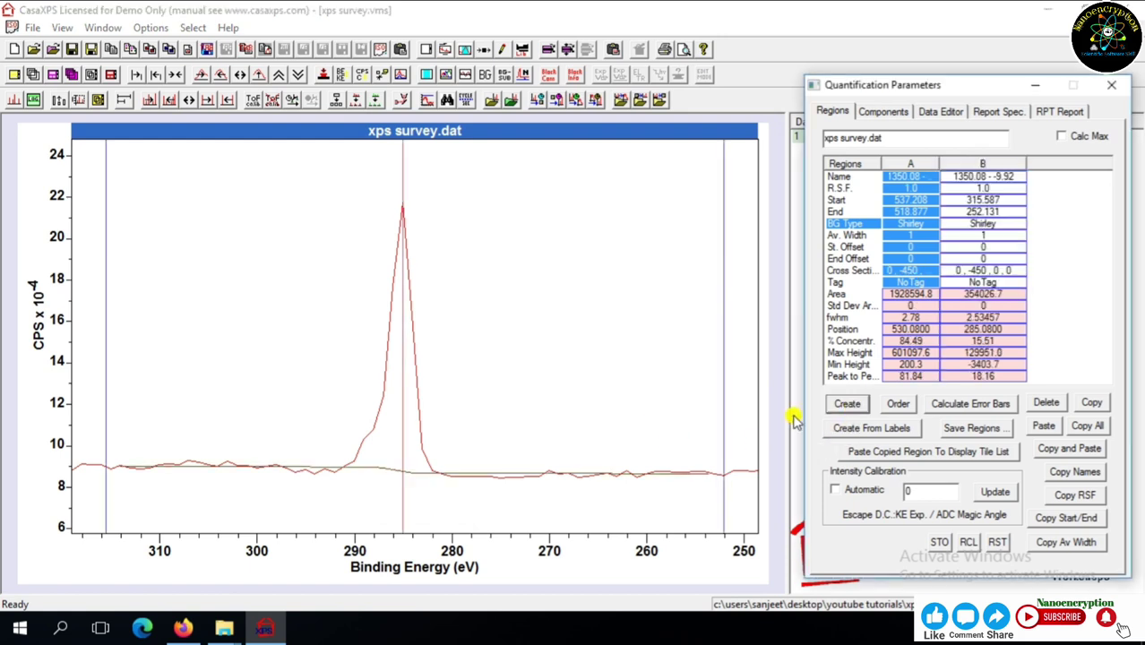
pyautogui.moveTo(724, 421); pyautogui.dragTo(457, 477)
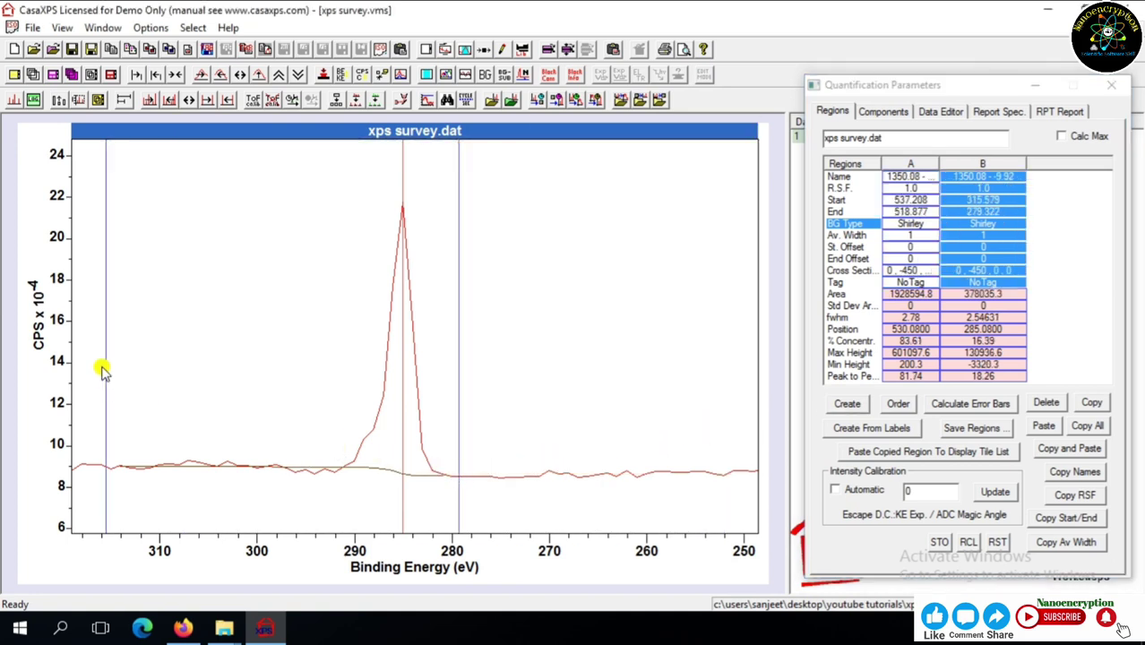
pyautogui.moveTo(109, 366); pyautogui.dragTo(327, 440)
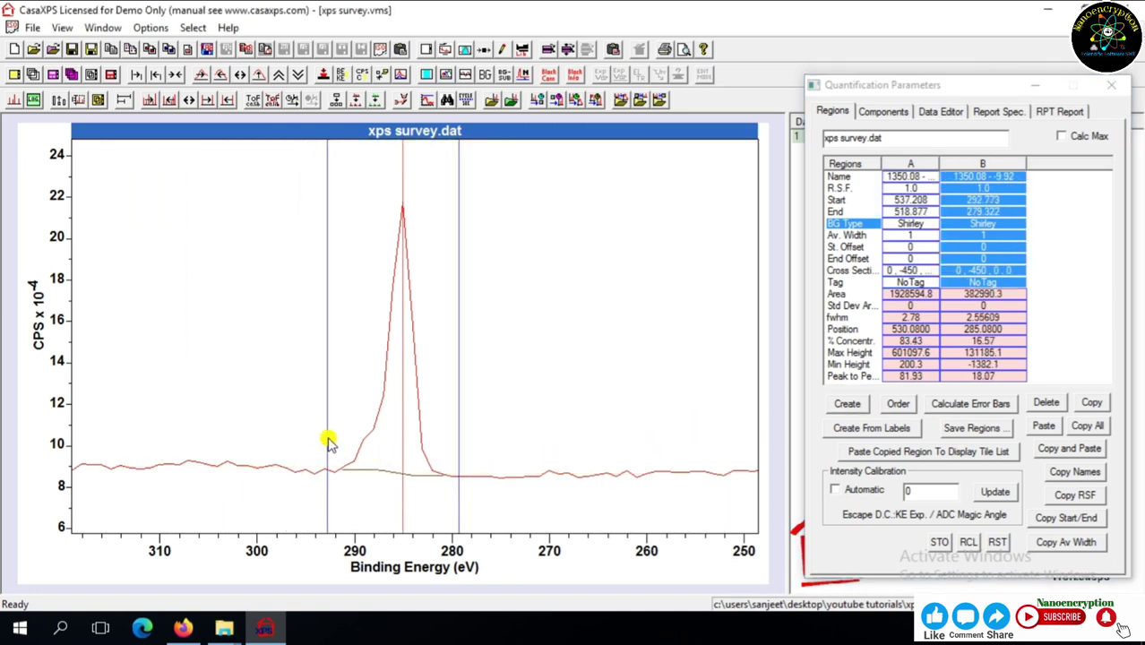
pyautogui.click(918, 167)
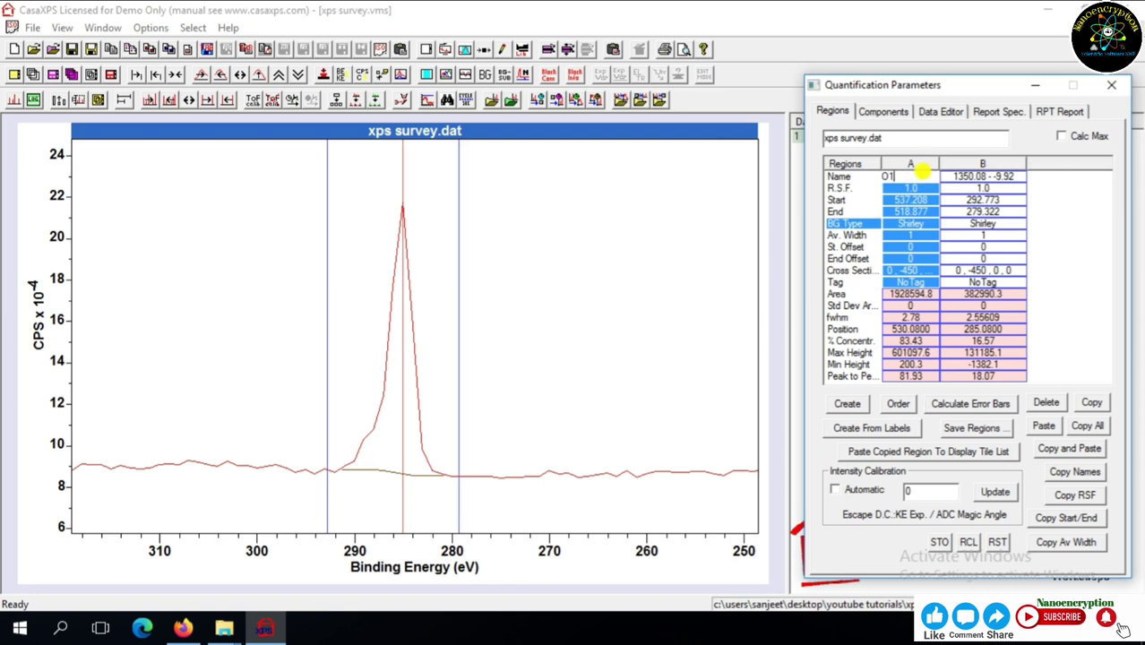
# Step: Name region B C1s and re-enter an oxygen name on region A
pyautogui.click(999, 177)
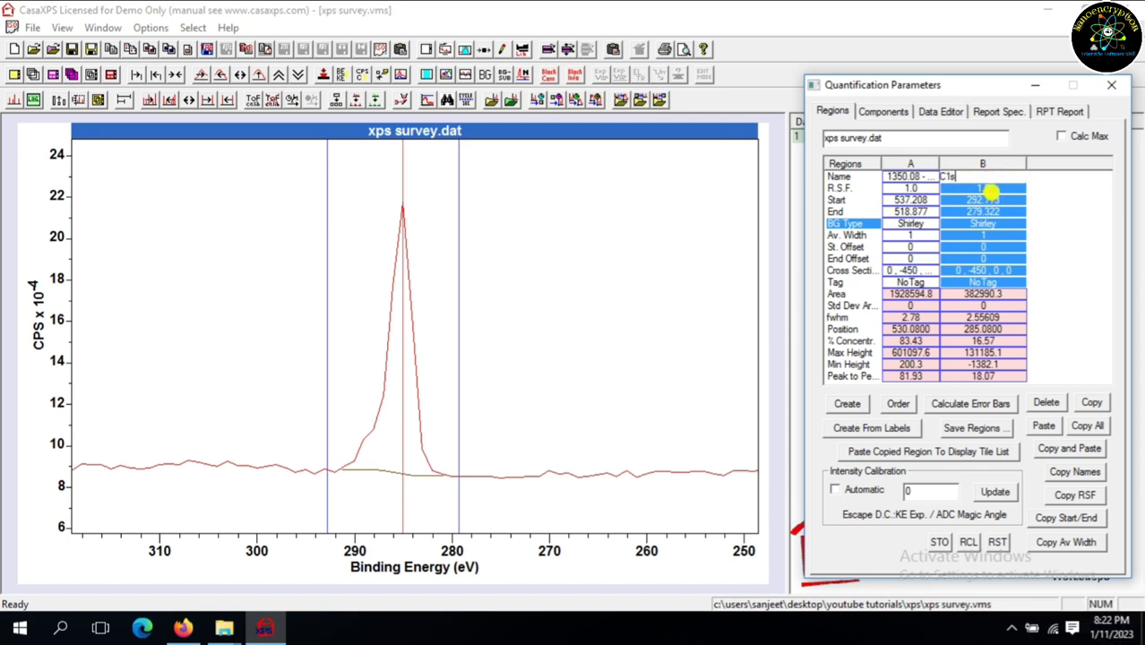
pyautogui.click(990, 189)
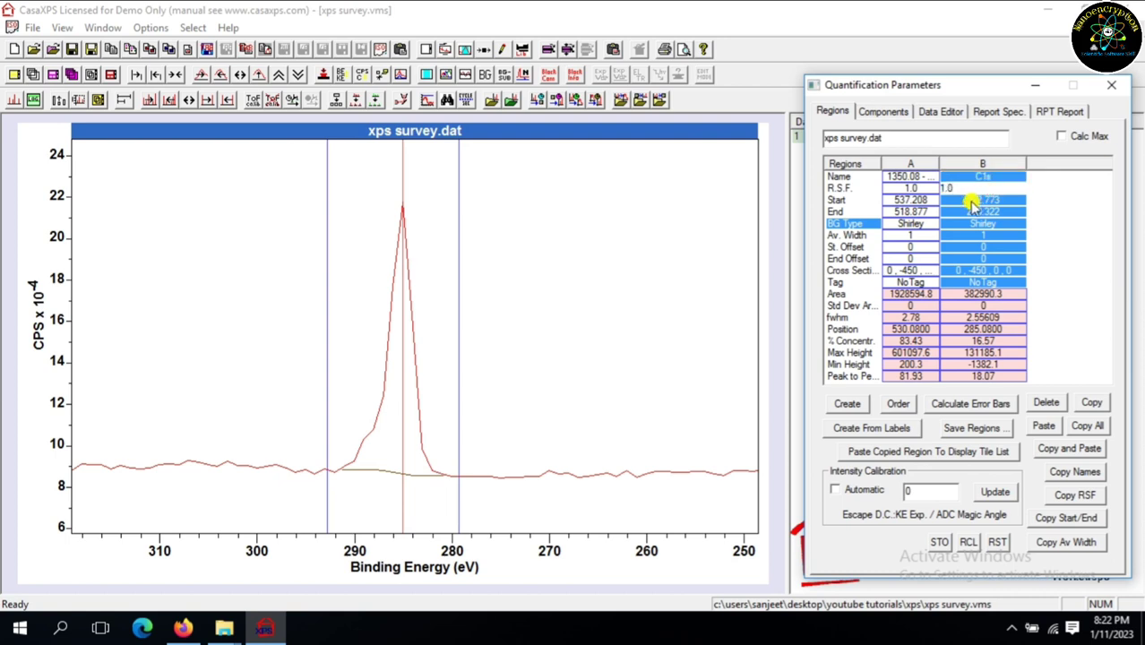
pyautogui.click(911, 174)
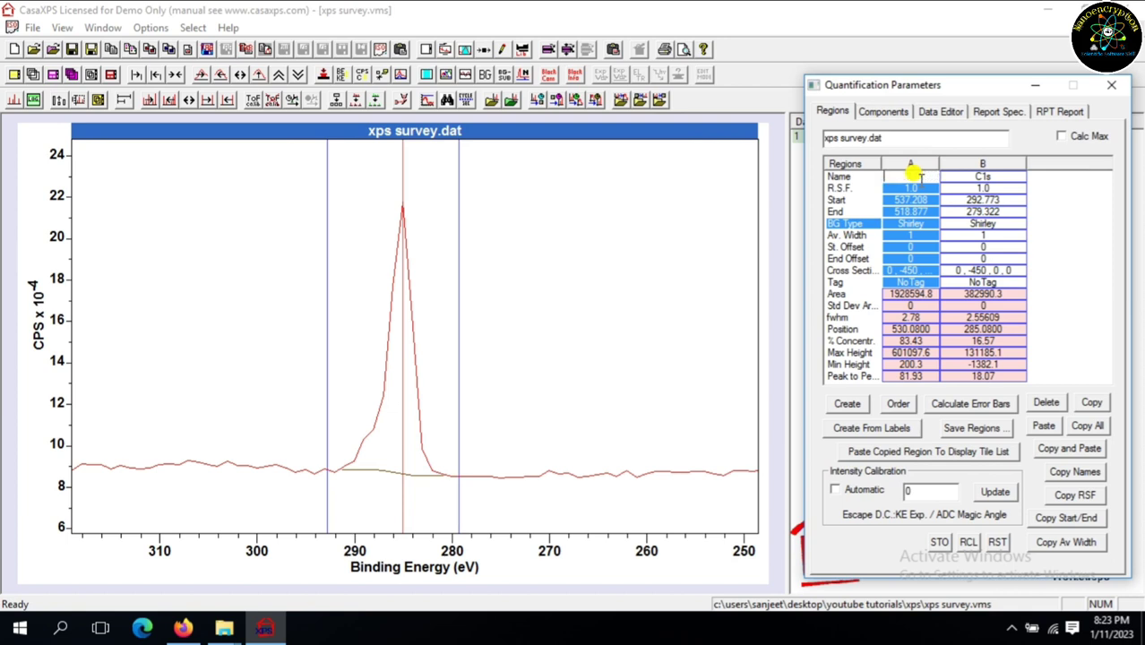
pyautogui.write('O1s')
pyautogui.click(920, 187)
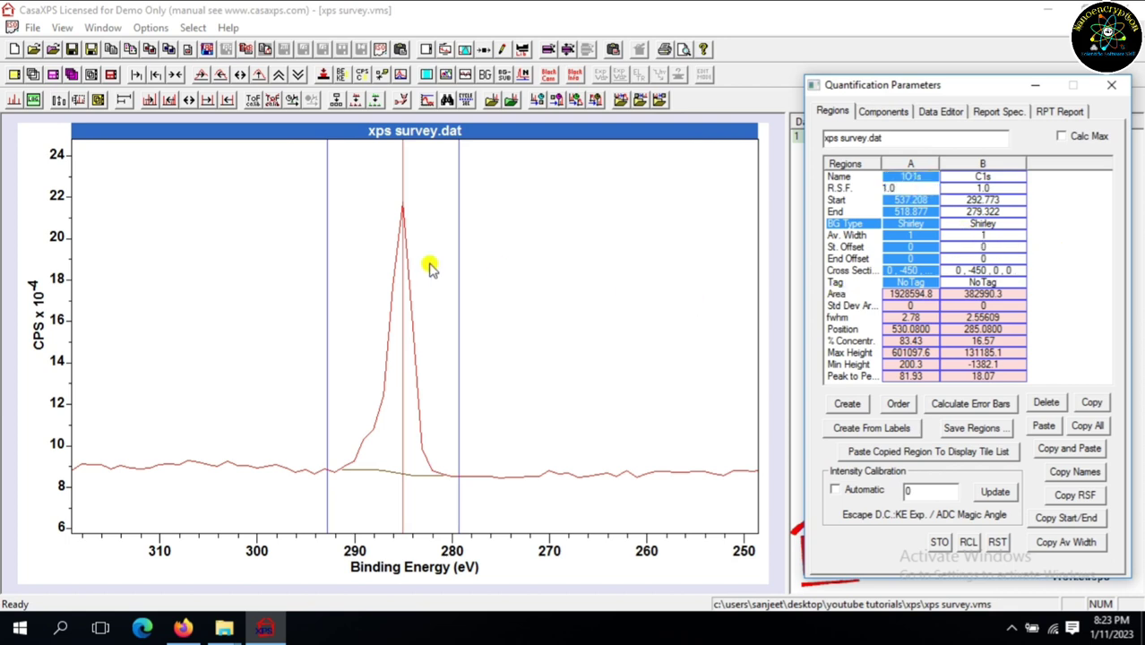
# Step: Reset the zoom, zoom onto the 710–725 eV peaks, and create a new region there
pyautogui.click(178, 75)
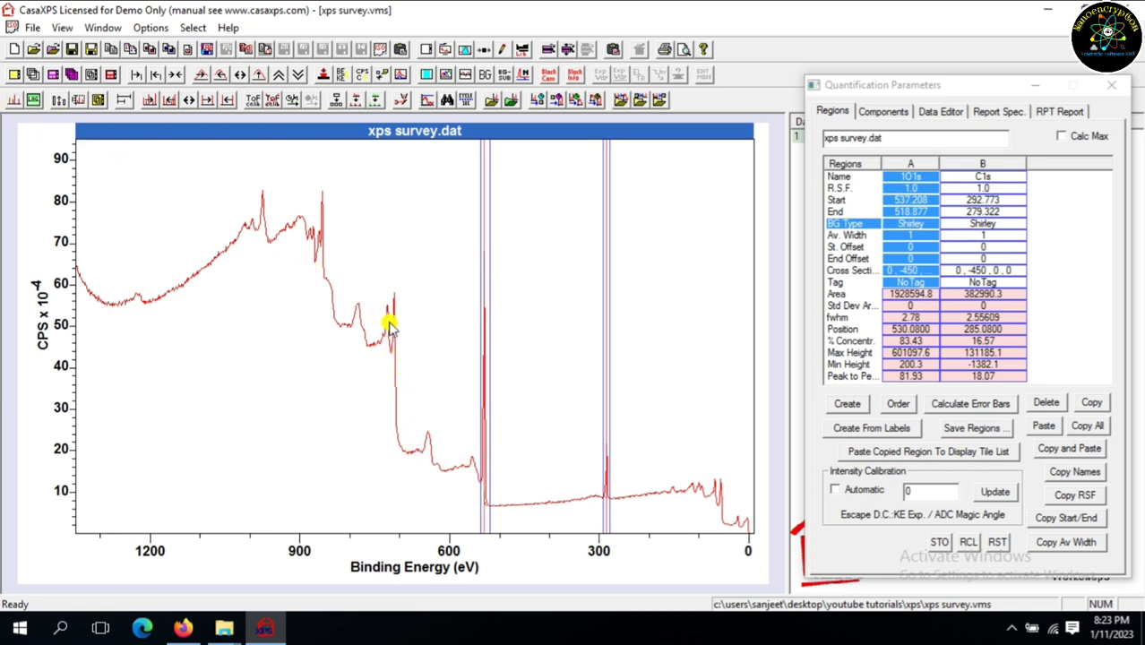
pyautogui.moveTo(374, 289); pyautogui.dragTo(401, 472)
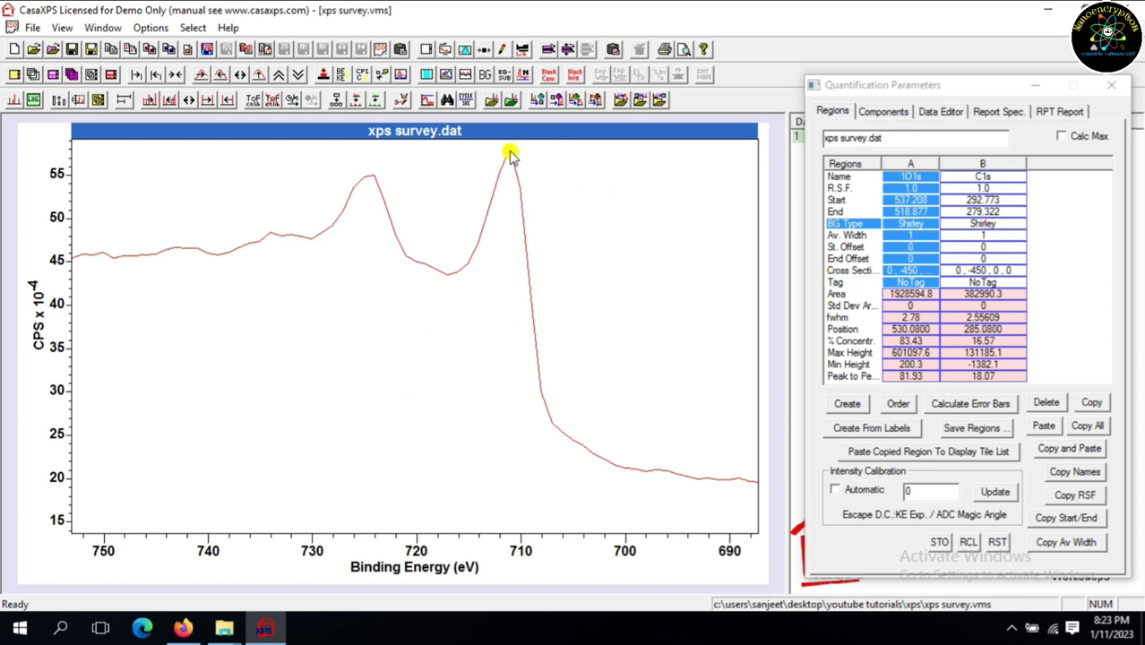
pyautogui.click(846, 404)
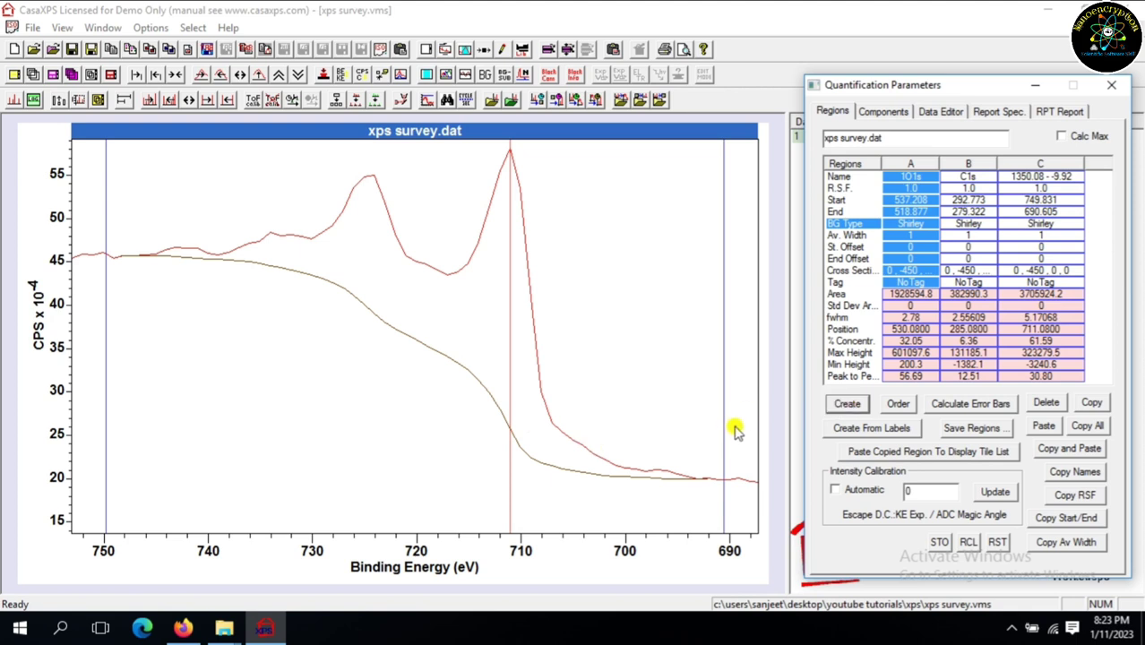
# Step: Set region C to 731.498–702.08 eV, name it Fe2p, and enter its sensitivity factor
pyautogui.moveTo(724, 430); pyautogui.dragTo(604, 467)
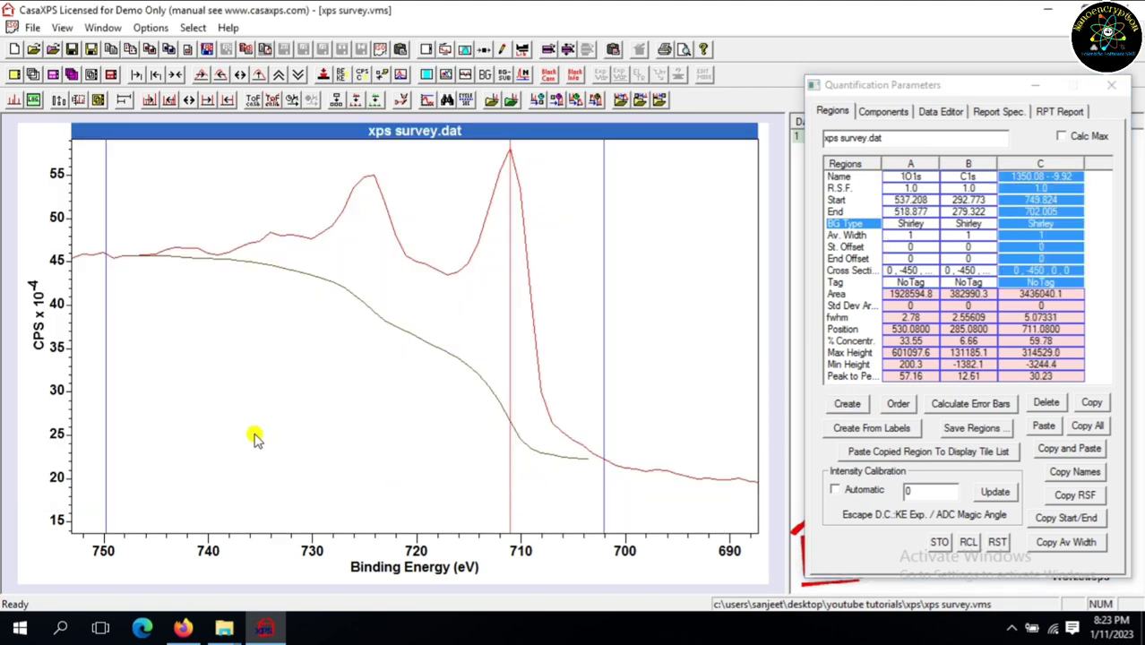
pyautogui.moveTo(107, 294); pyautogui.dragTo(296, 342)
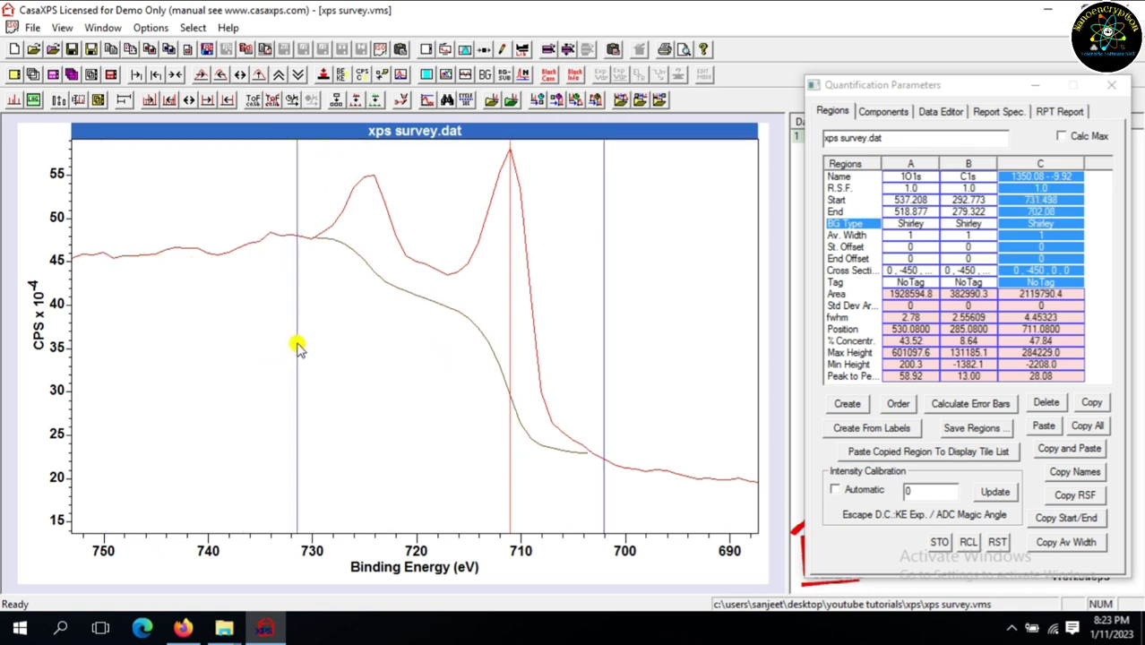
pyautogui.click(1051, 176)
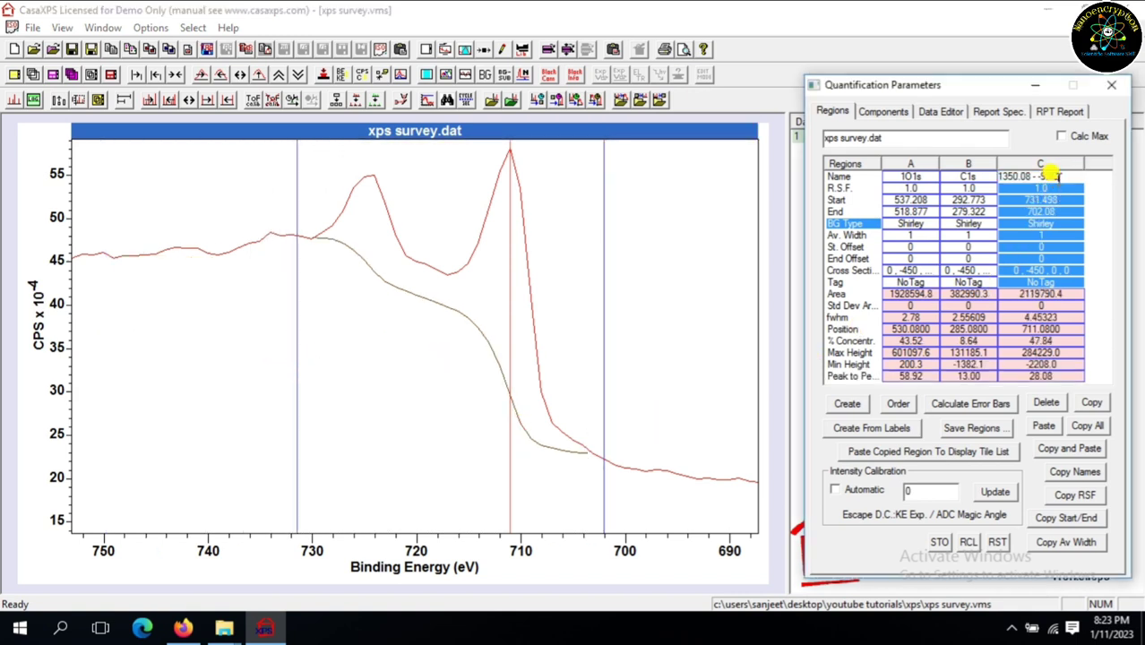
pyautogui.moveTo(1051, 170); pyautogui.dragTo(997, 184)
pyautogui.write('Fe2p')
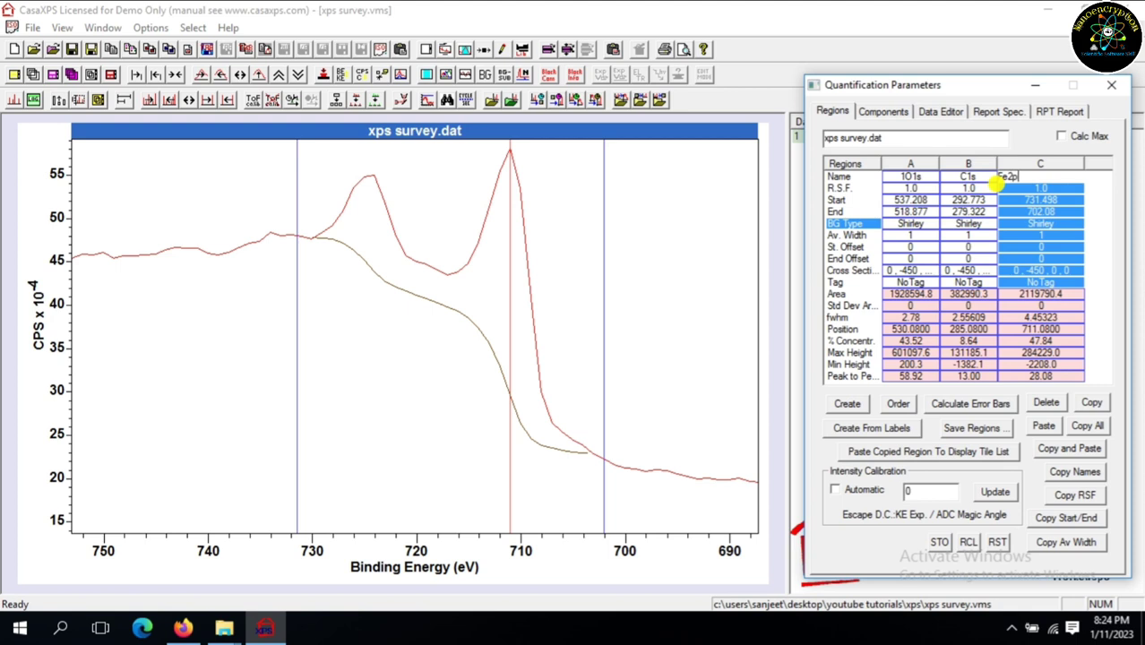
pyautogui.click(1000, 186)
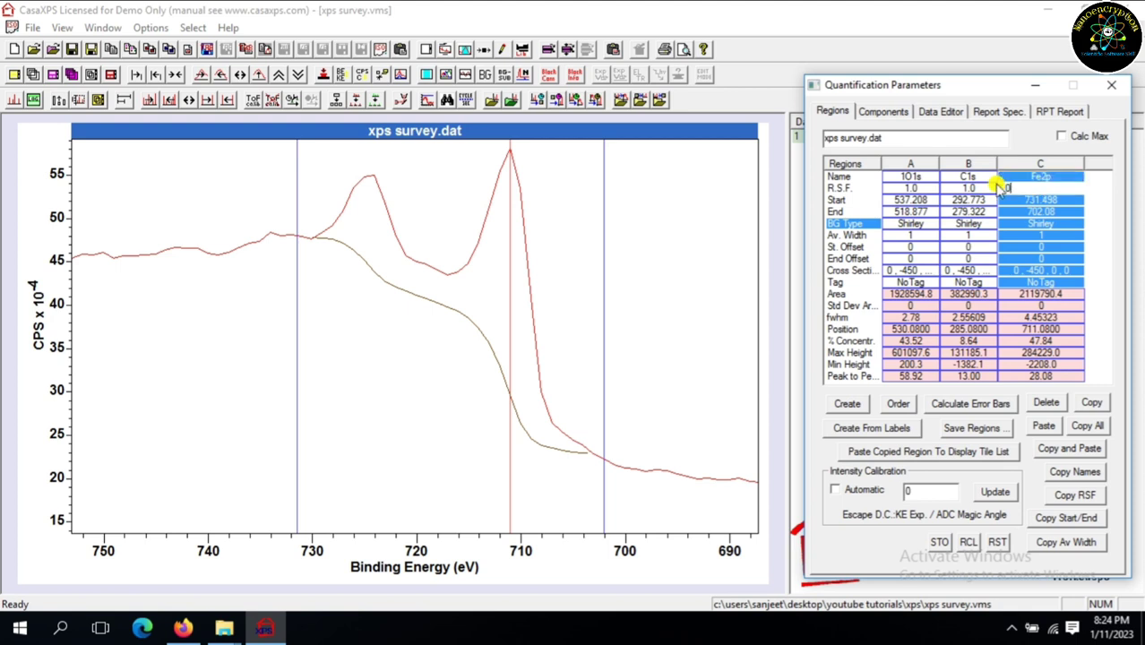
pyautogui.click(909, 175)
pyautogui.click(909, 179)
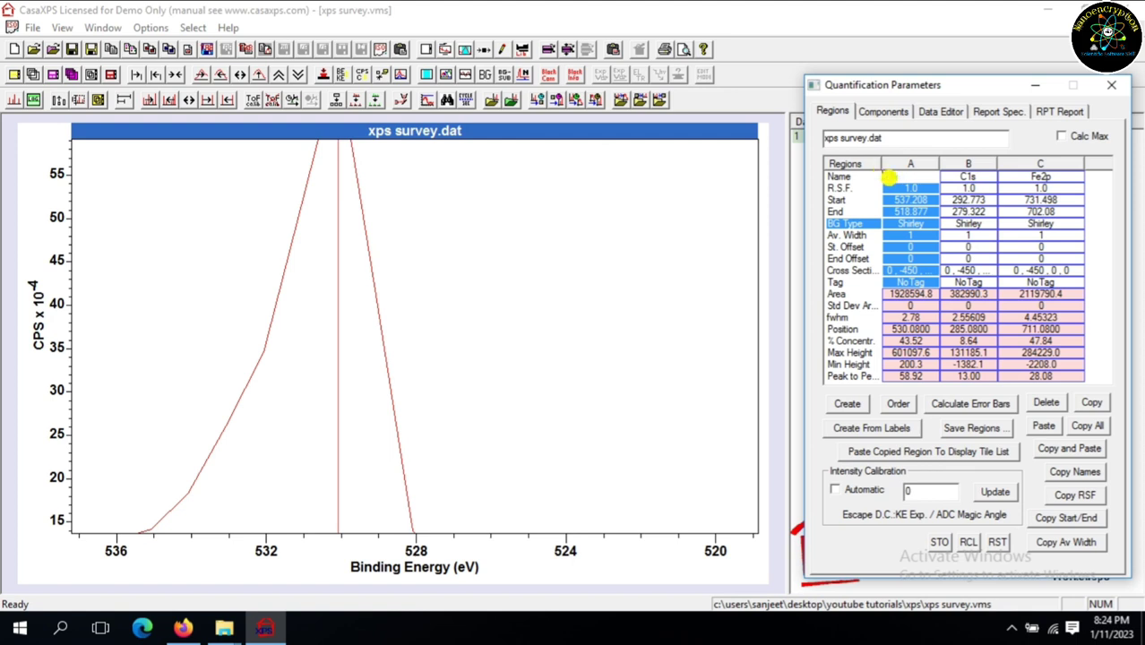
# Step: Edit the O1s sensitivity factor, review the Fe2p and C1s regions, then show the full survey
pyautogui.click(890, 185)
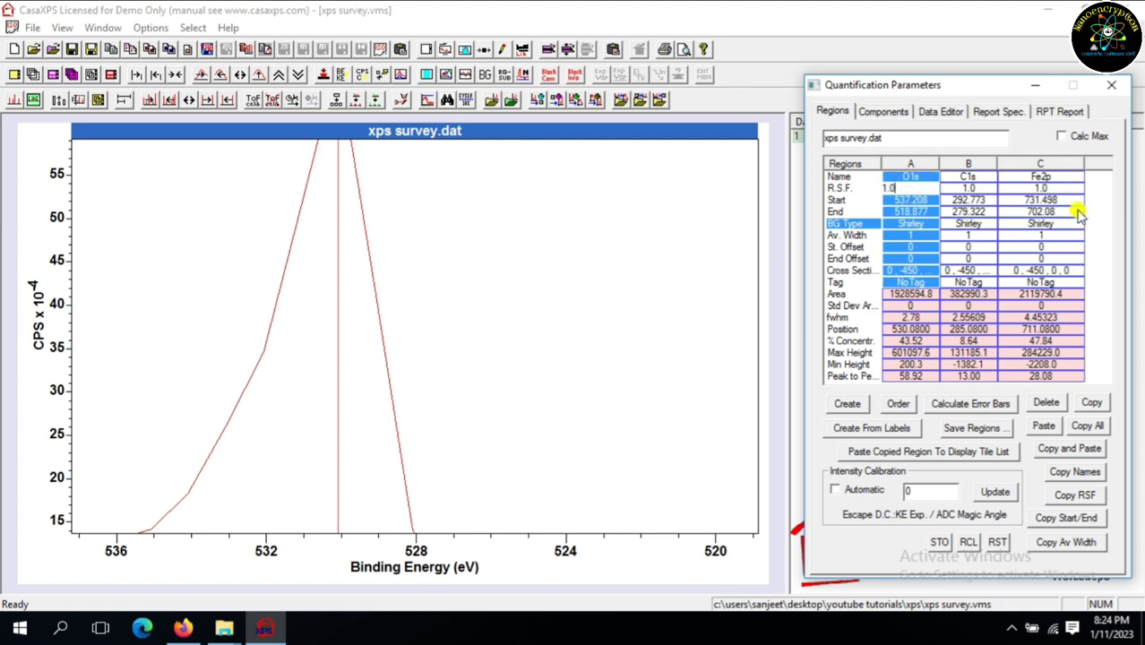
pyautogui.click(1041, 167)
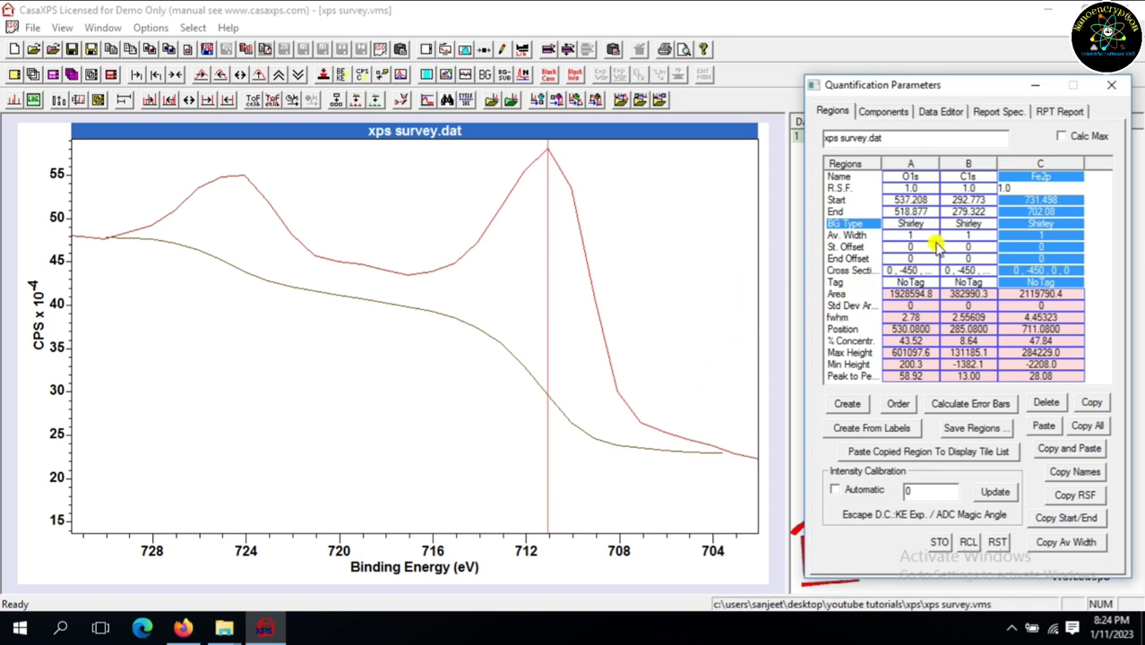
pyautogui.click(965, 168)
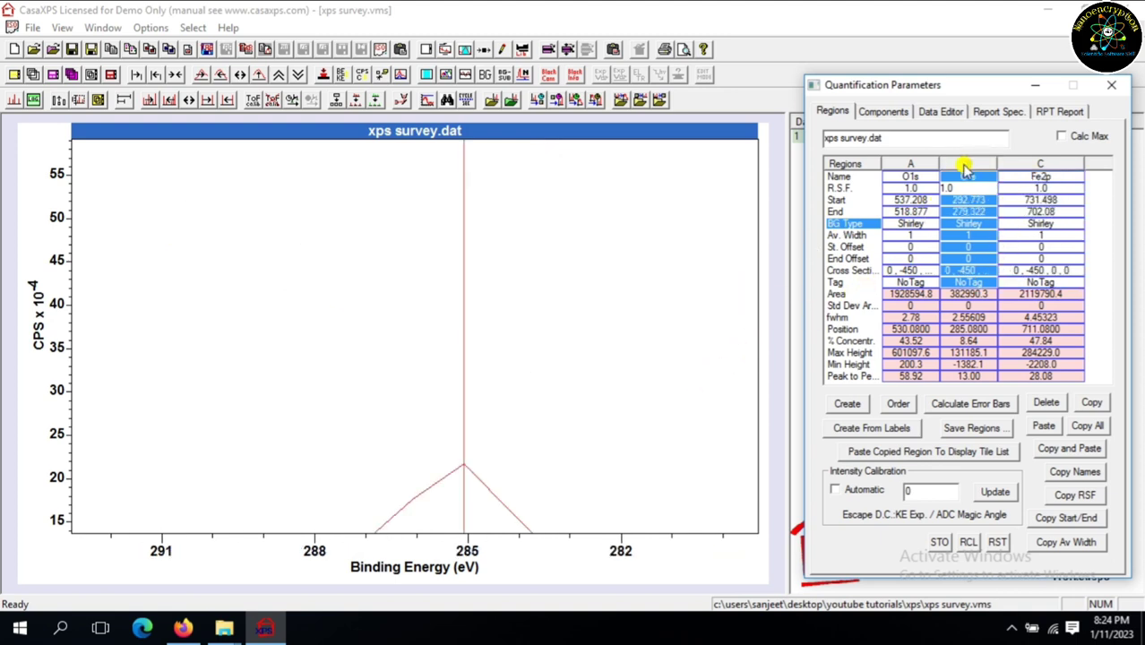
pyautogui.click(1039, 168)
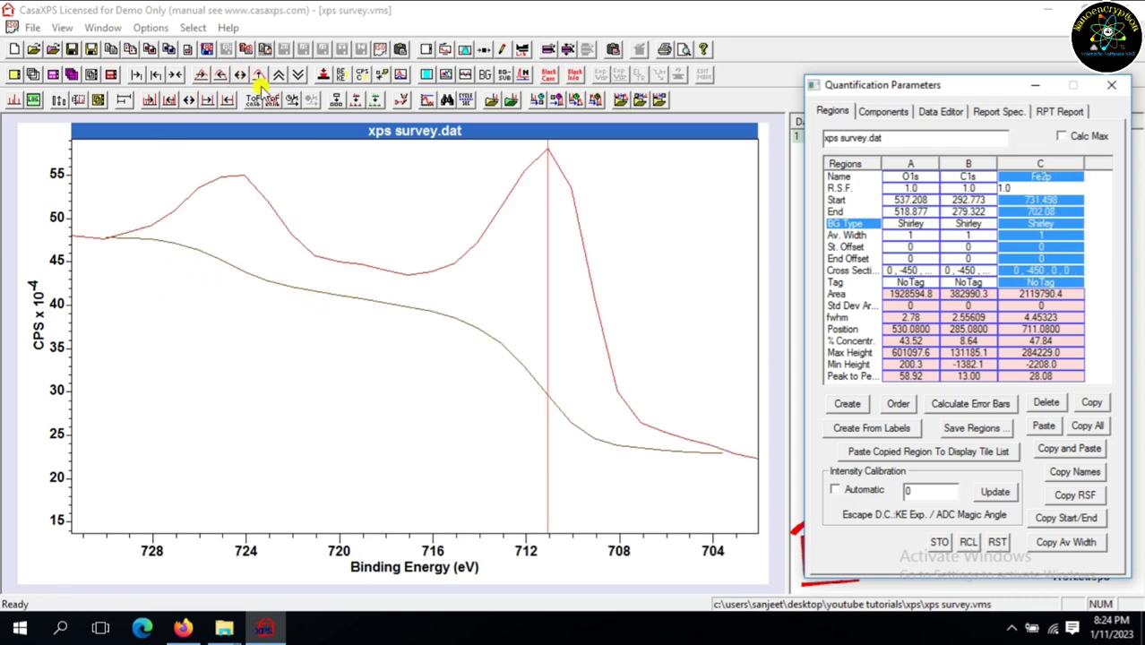
pyautogui.click(177, 76)
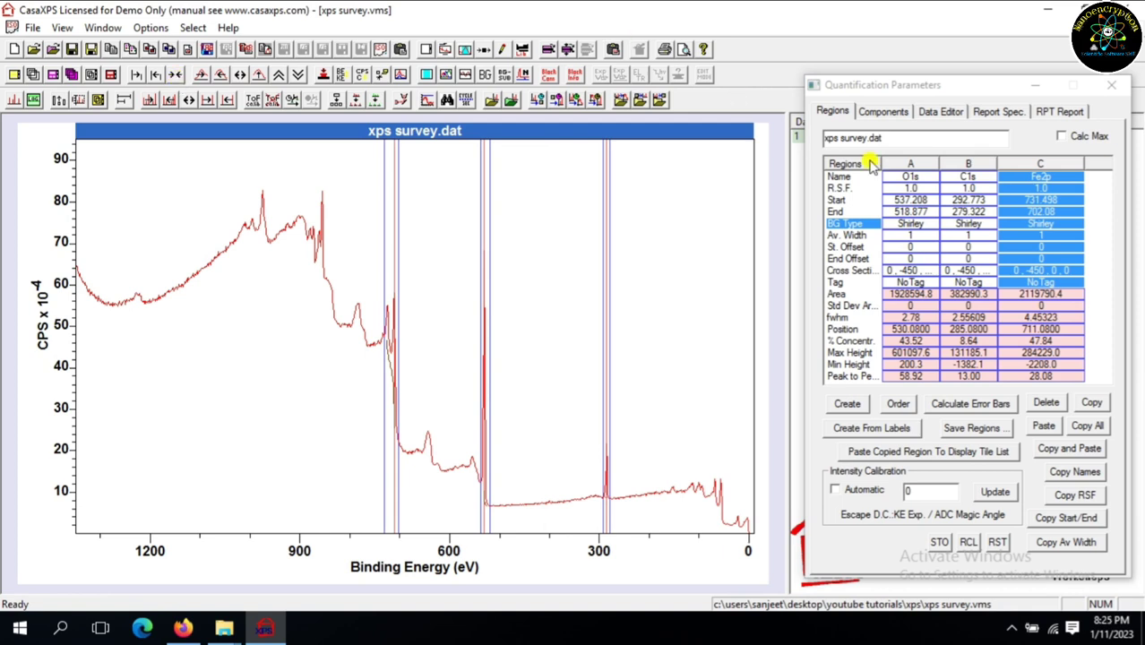
# Step: Generate a custom height report for all regions: C1s, Fe2p and O1s with CPS and percentages
pyautogui.click(992, 113)
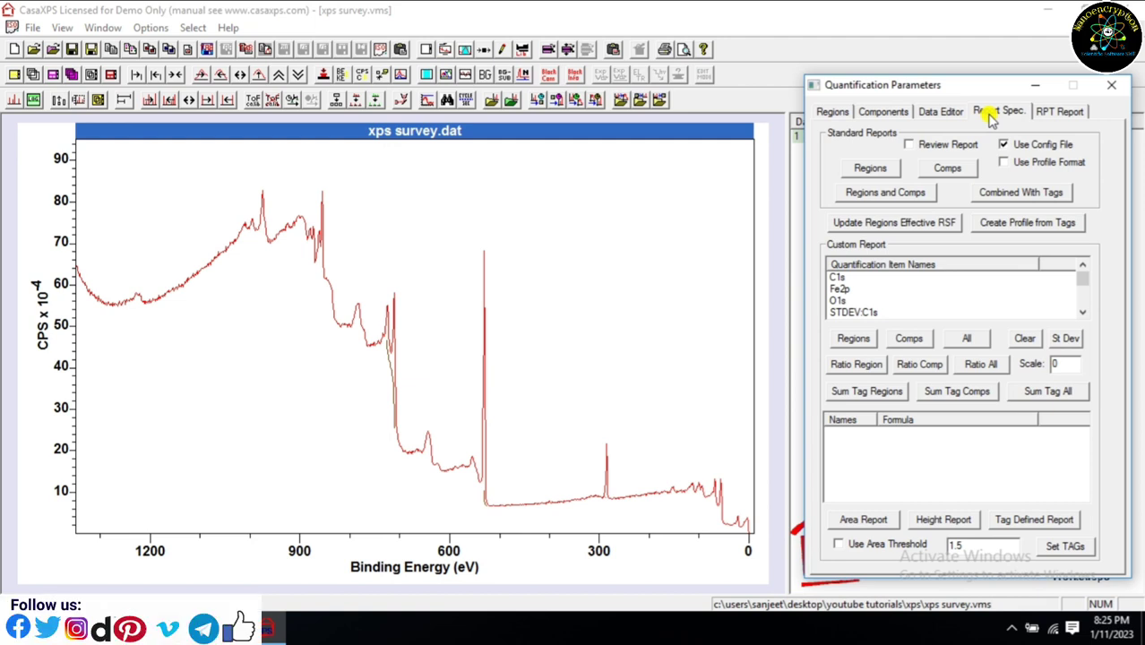
pyautogui.click(968, 338)
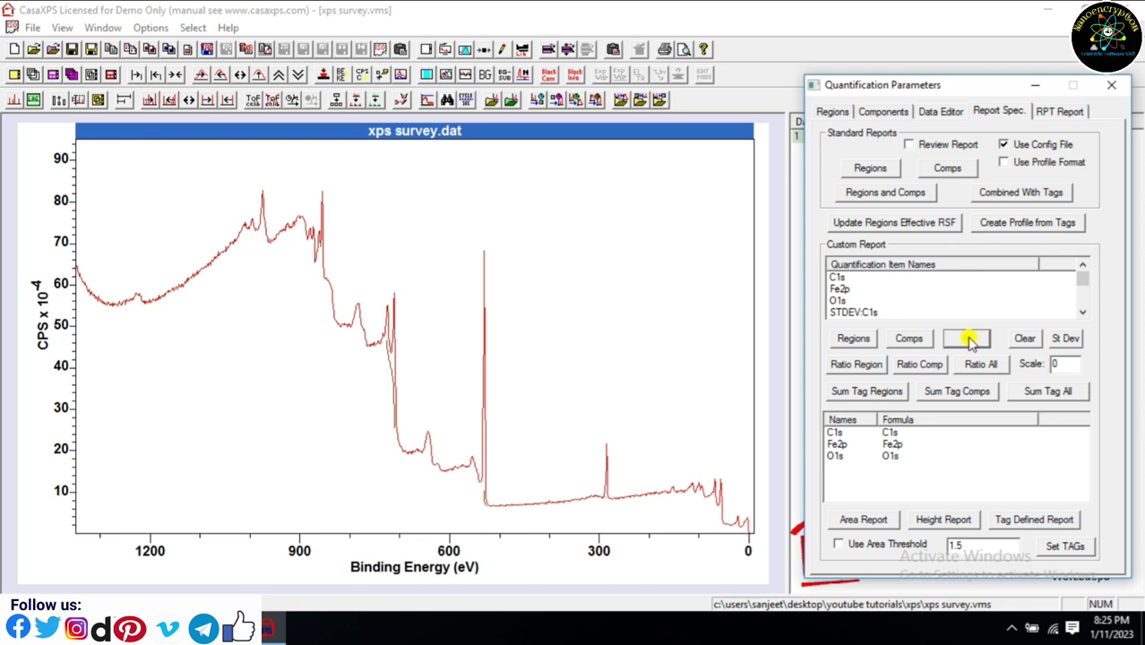
pyautogui.click(928, 522)
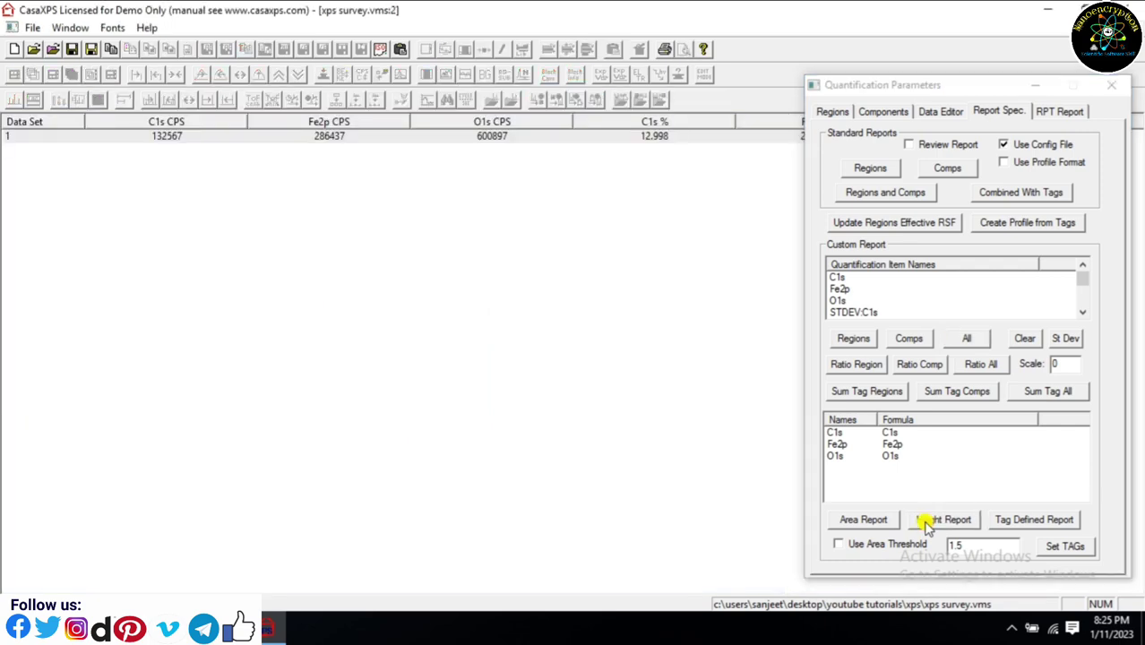
# Step: Review the Regions and Components parameters, then close the Quantification Parameters window
pyautogui.click(828, 113)
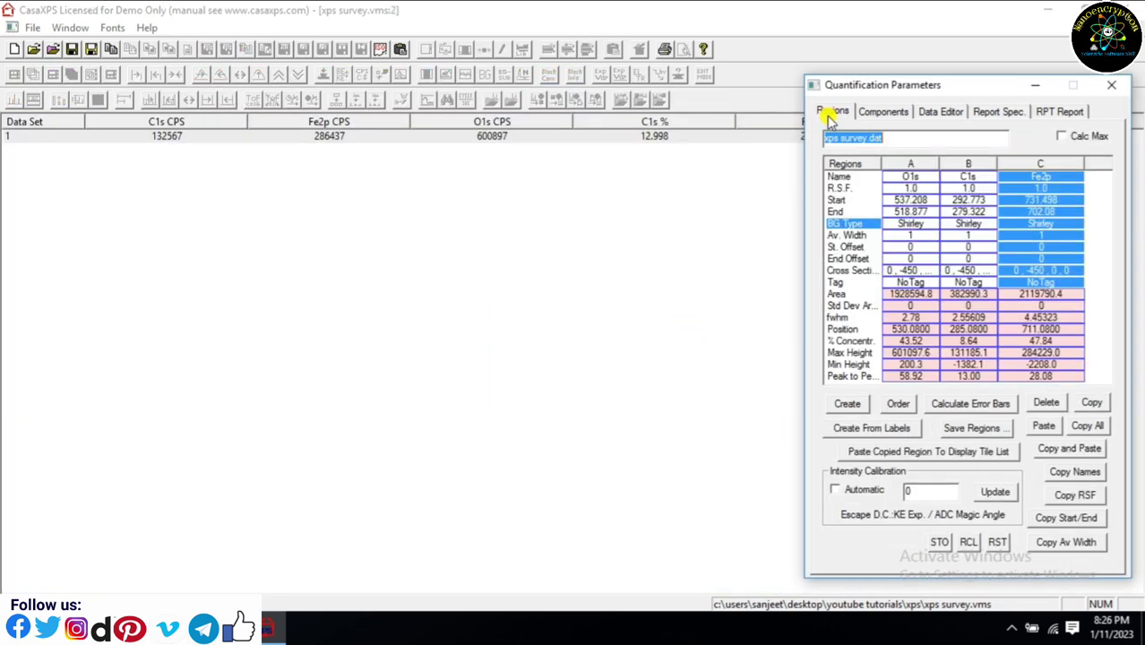
pyautogui.click(867, 115)
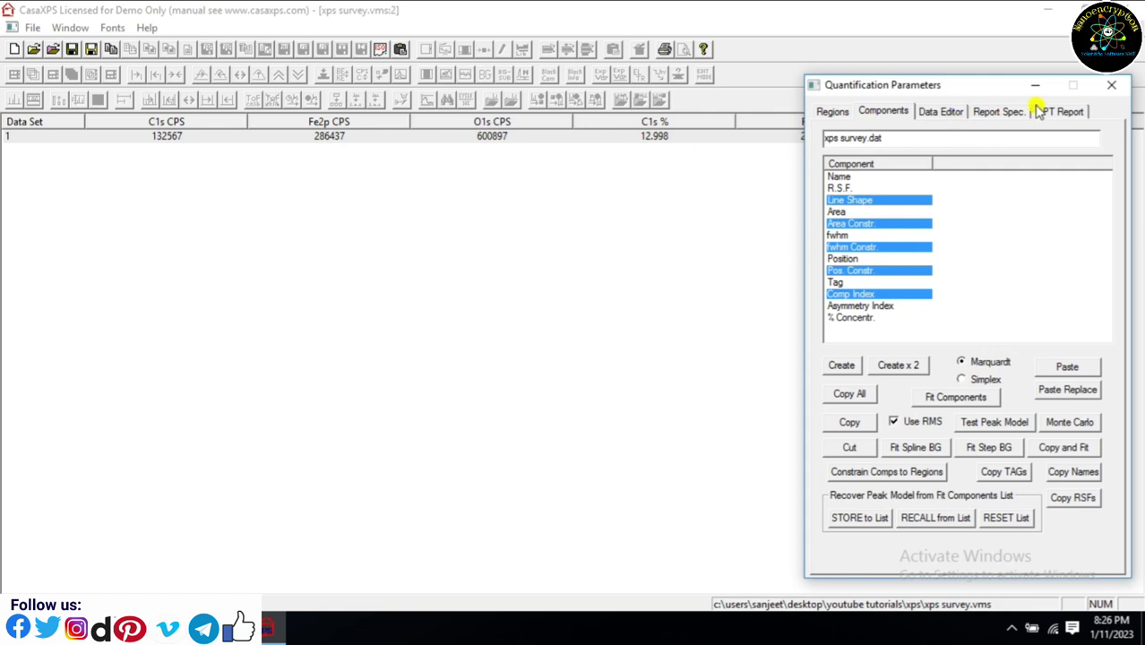
pyautogui.click(1109, 87)
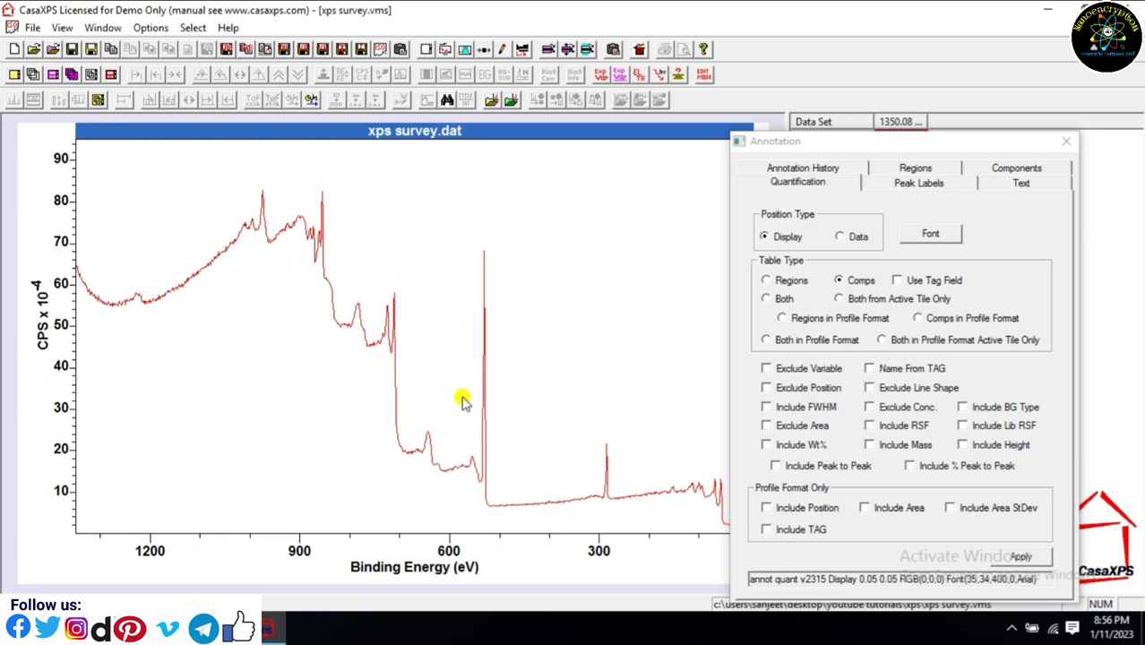
# Step: Zoom in on the 530 eV peak, close the Annotation dialog and bring up the Element Library
pyautogui.moveTo(475, 244); pyautogui.dragTo(501, 511)
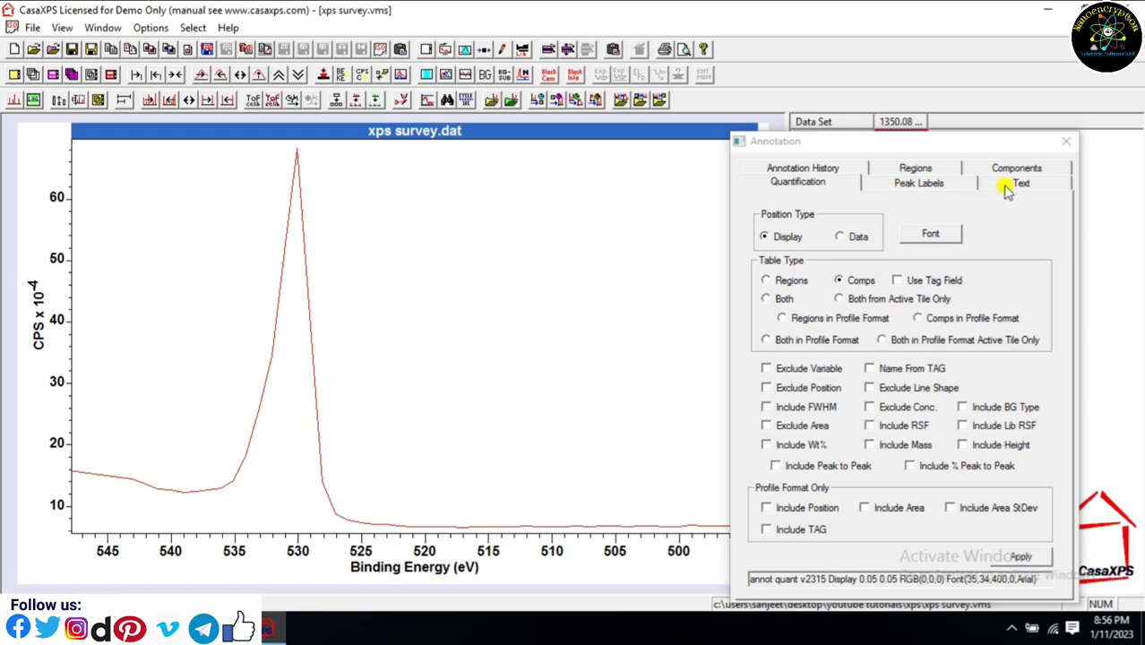
pyautogui.click(1065, 142)
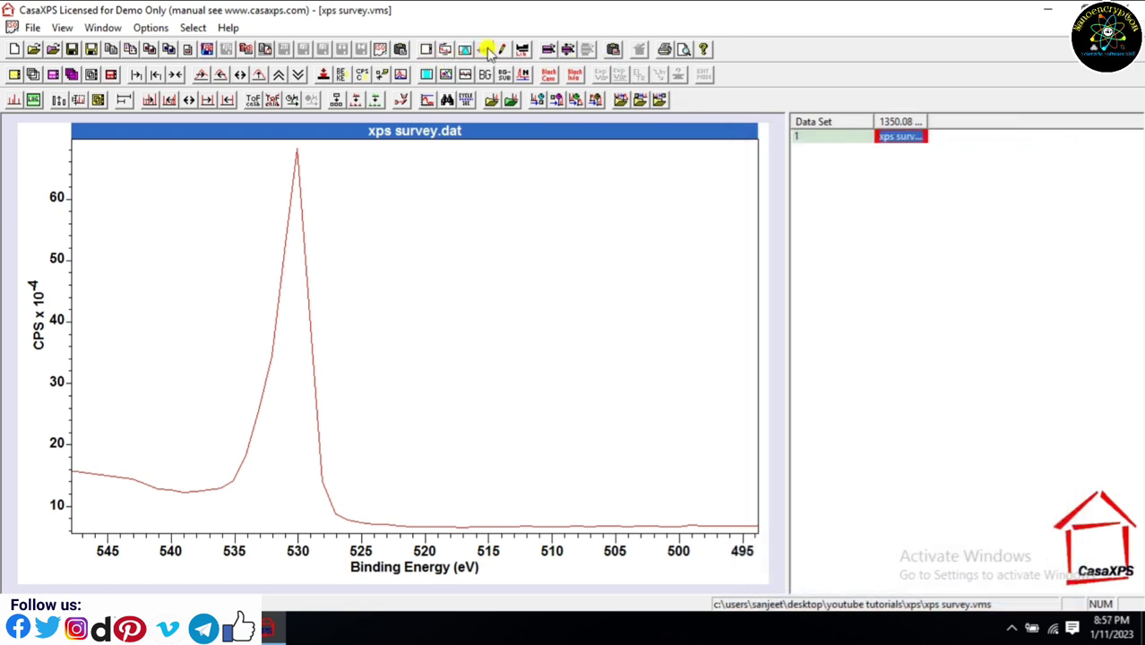
pyautogui.click(526, 76)
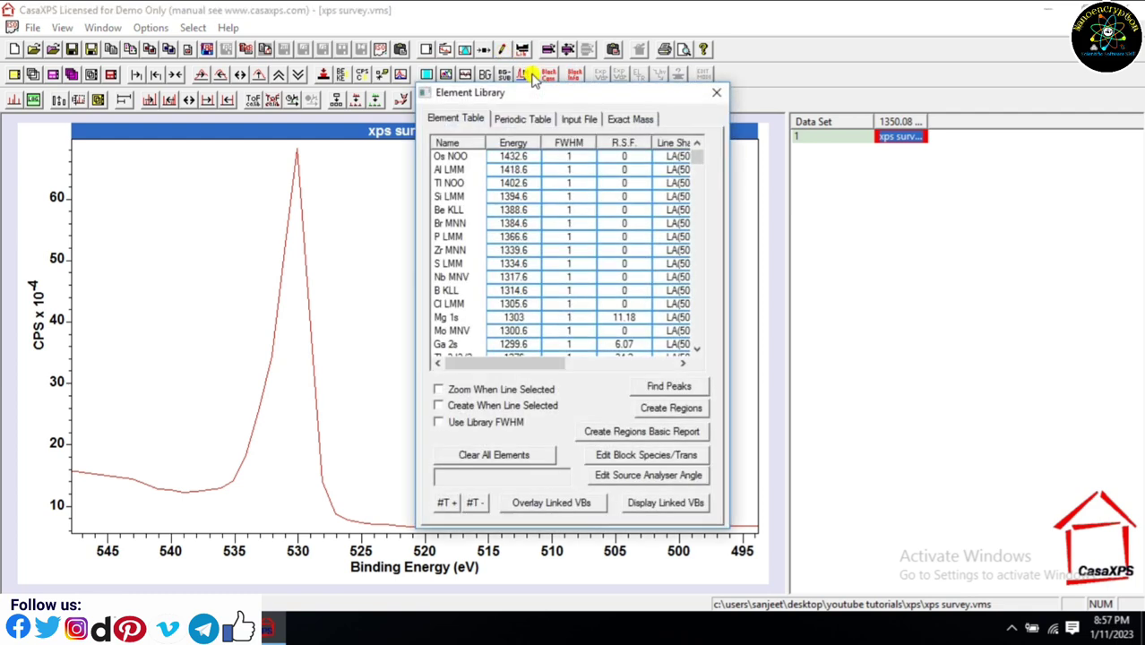
# Step: Label the 530 eV peak as O 1s, then zoom out and box the 710–725 eV peaks
pyautogui.click(297, 156)
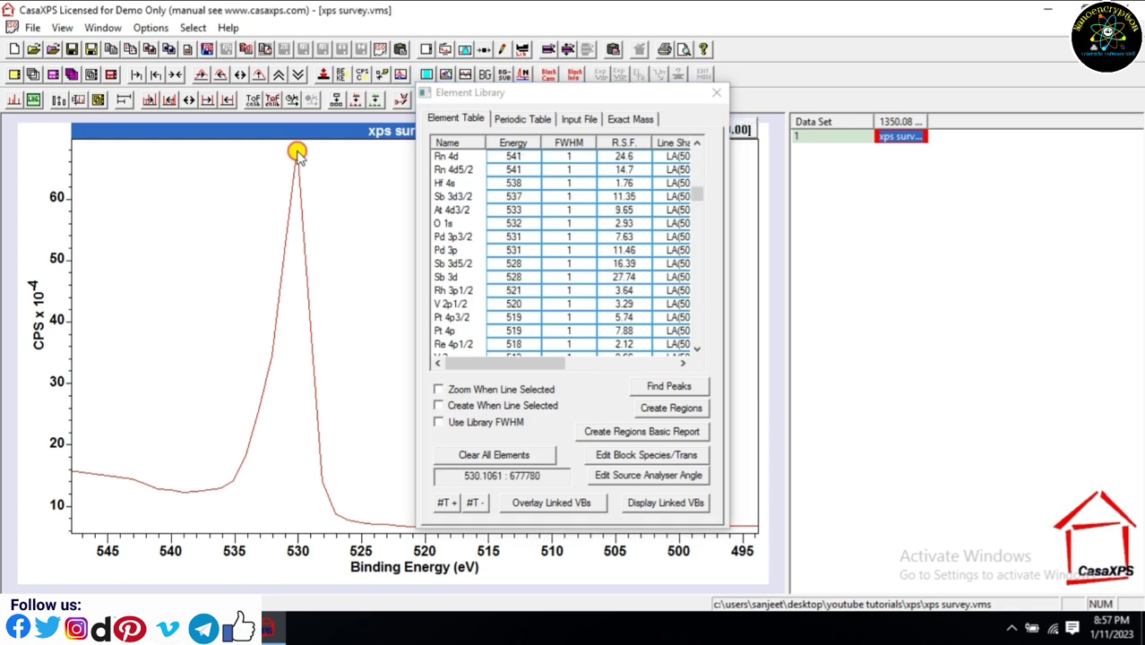
pyautogui.click(437, 224)
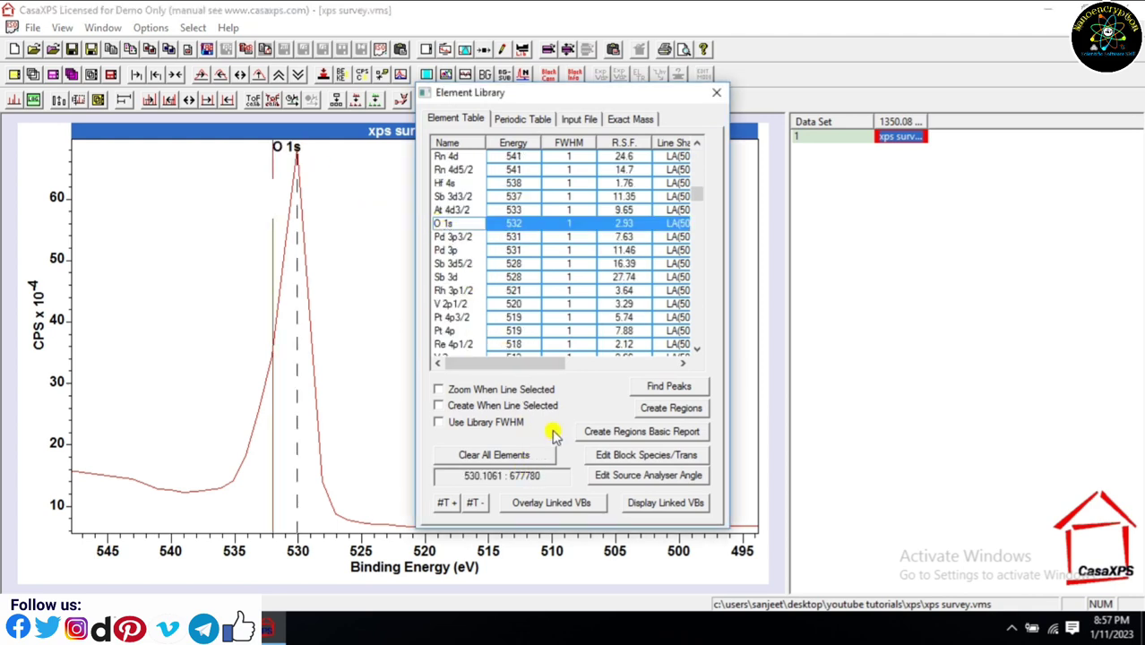
pyautogui.click(718, 93)
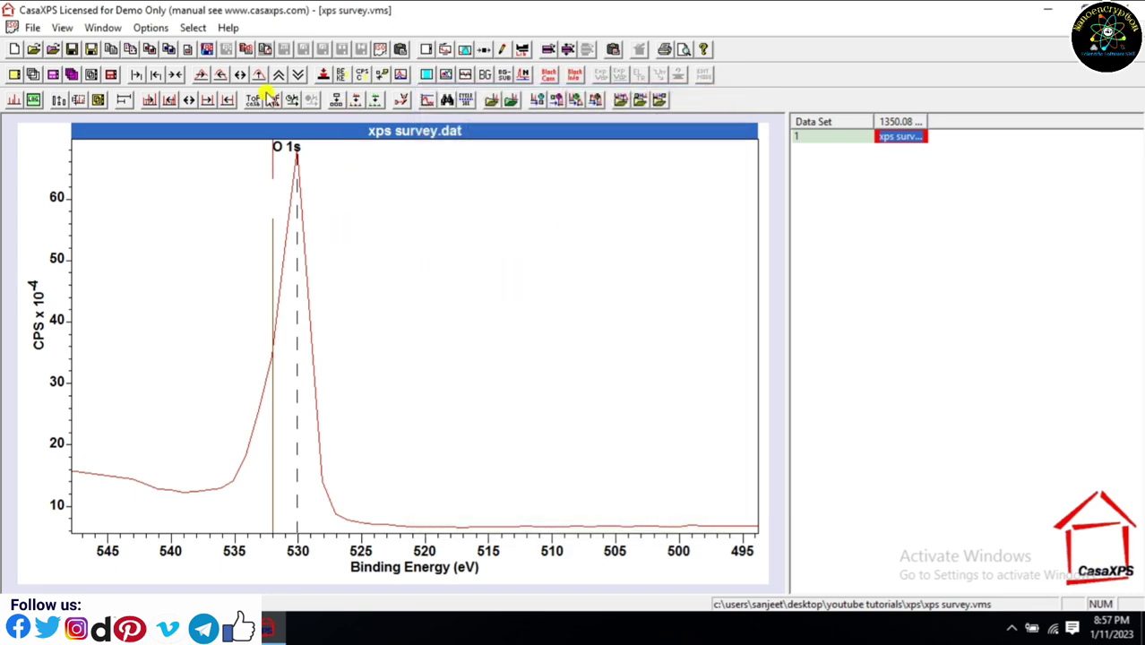
pyautogui.click(174, 75)
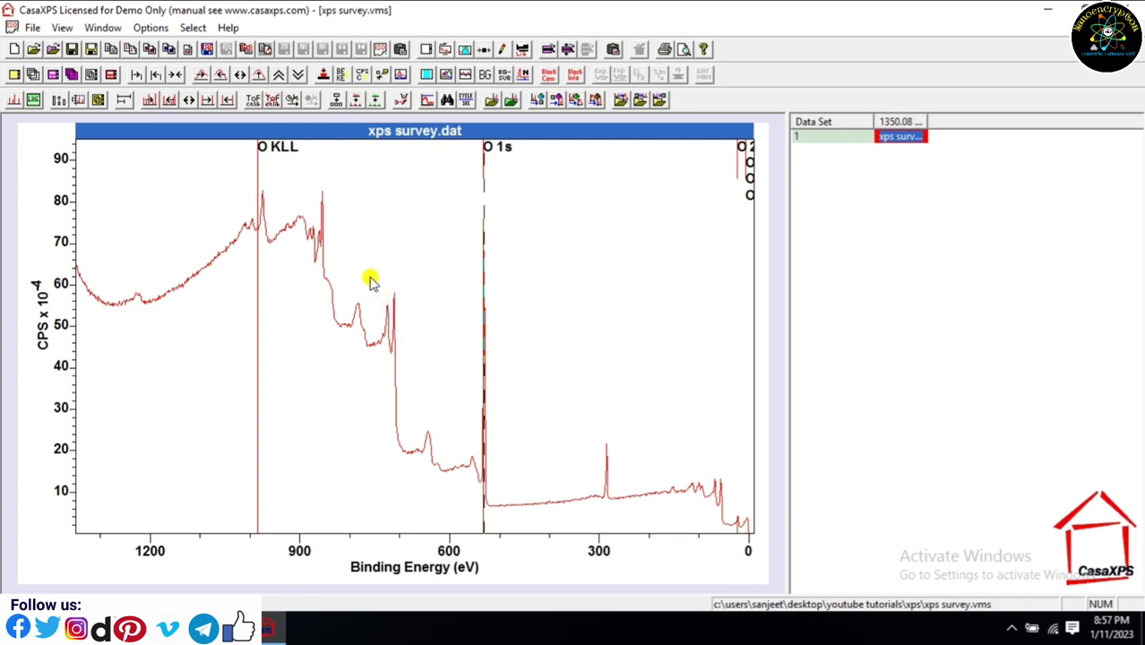
pyautogui.moveTo(368, 278); pyautogui.dragTo(412, 460)
# Step: Zoom to 680–760 eV and match the 711 and 724 eV peaks to the Fe 2p lines
pyautogui.click(411, 457)
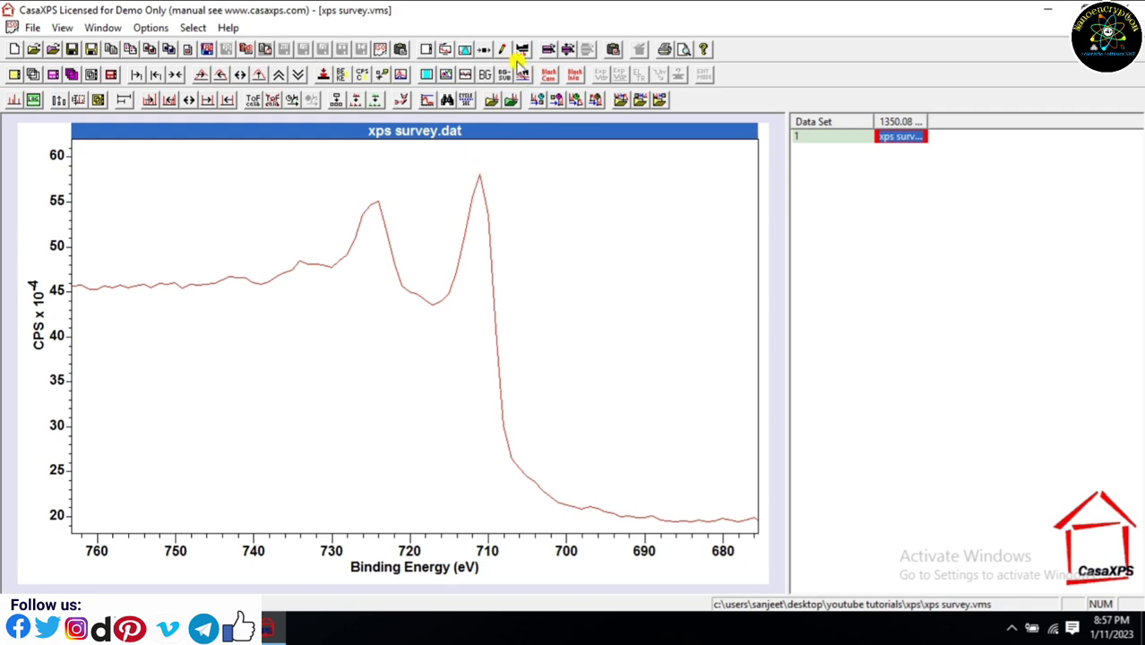
pyautogui.click(512, 99)
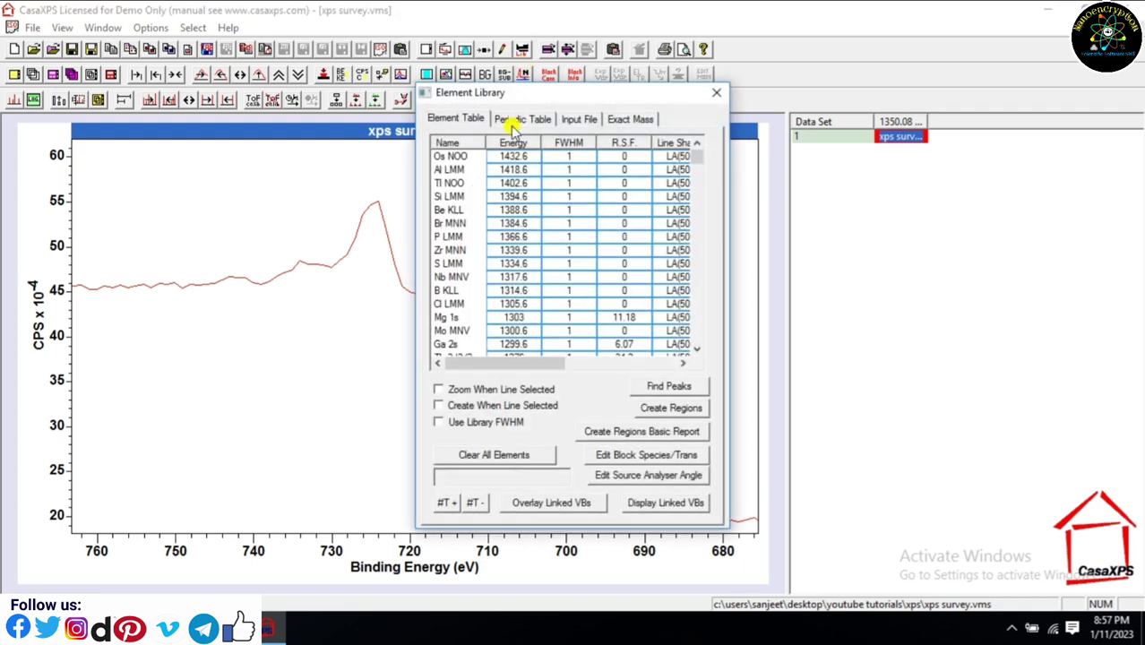
pyautogui.moveTo(514, 102); pyautogui.dragTo(728, 105)
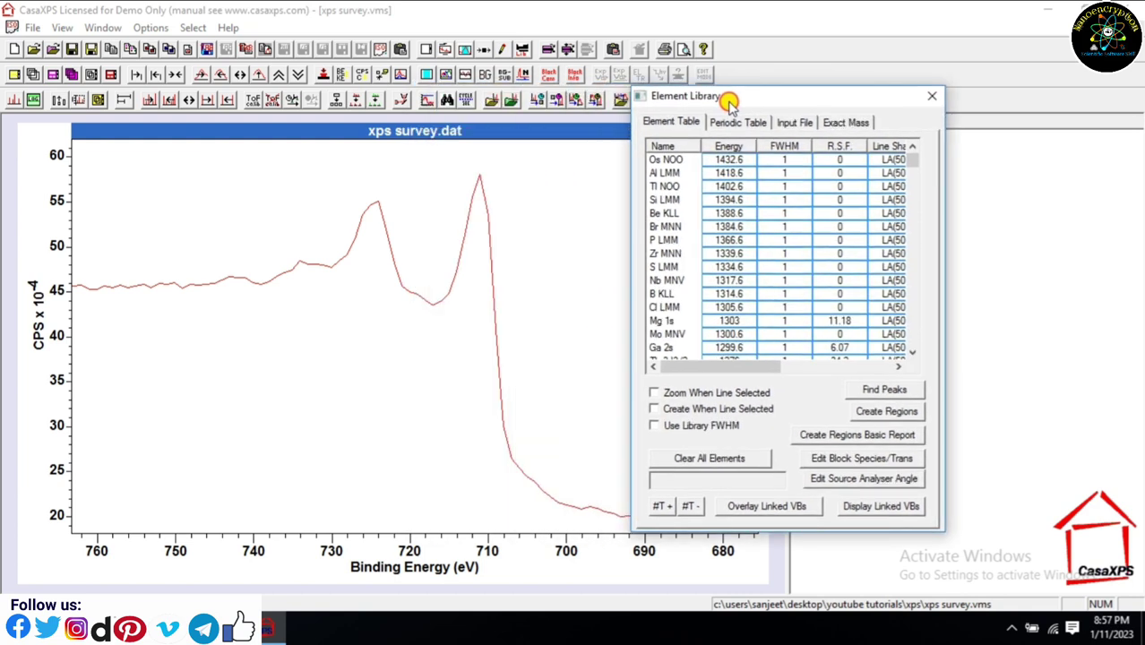
pyautogui.click(480, 180)
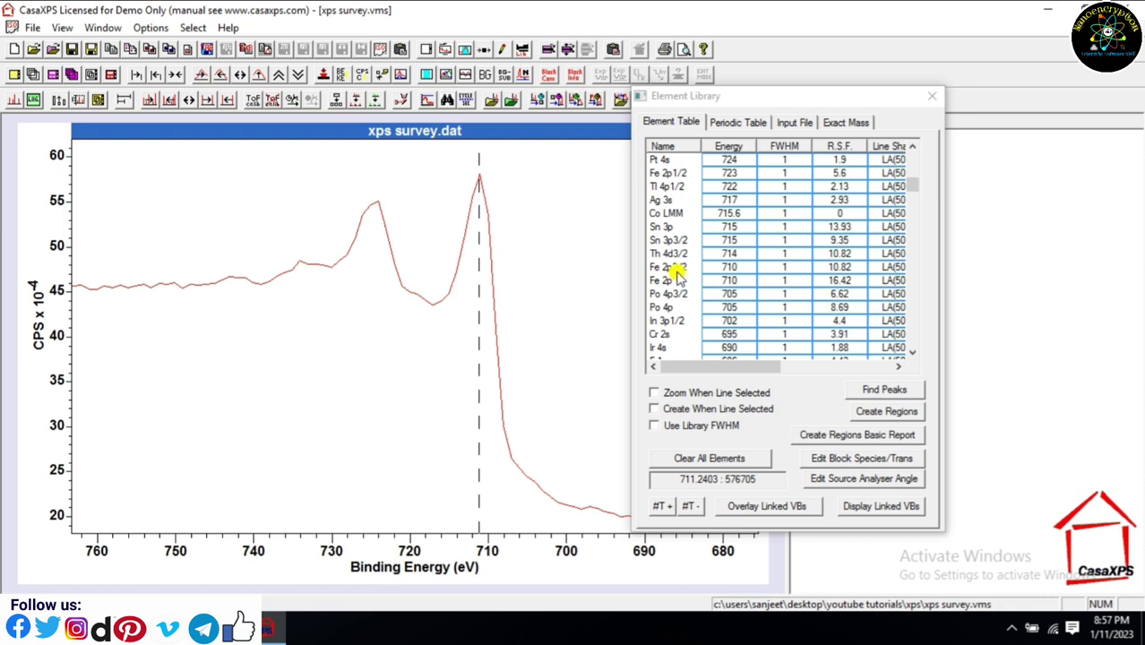
pyautogui.click(674, 174)
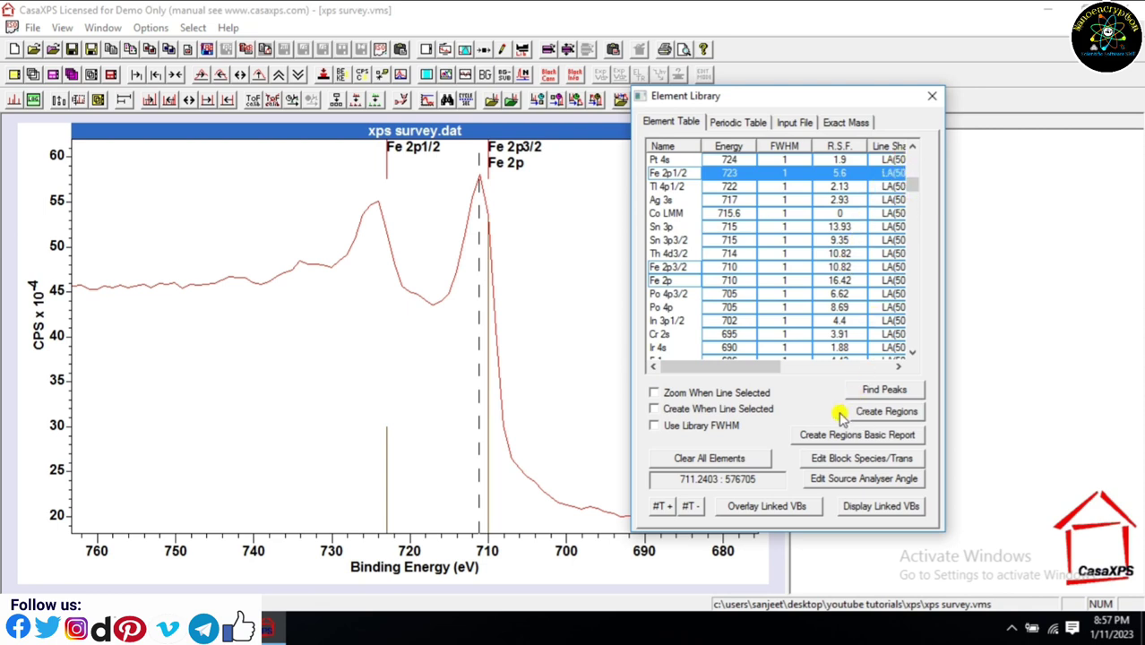
pyautogui.click(377, 205)
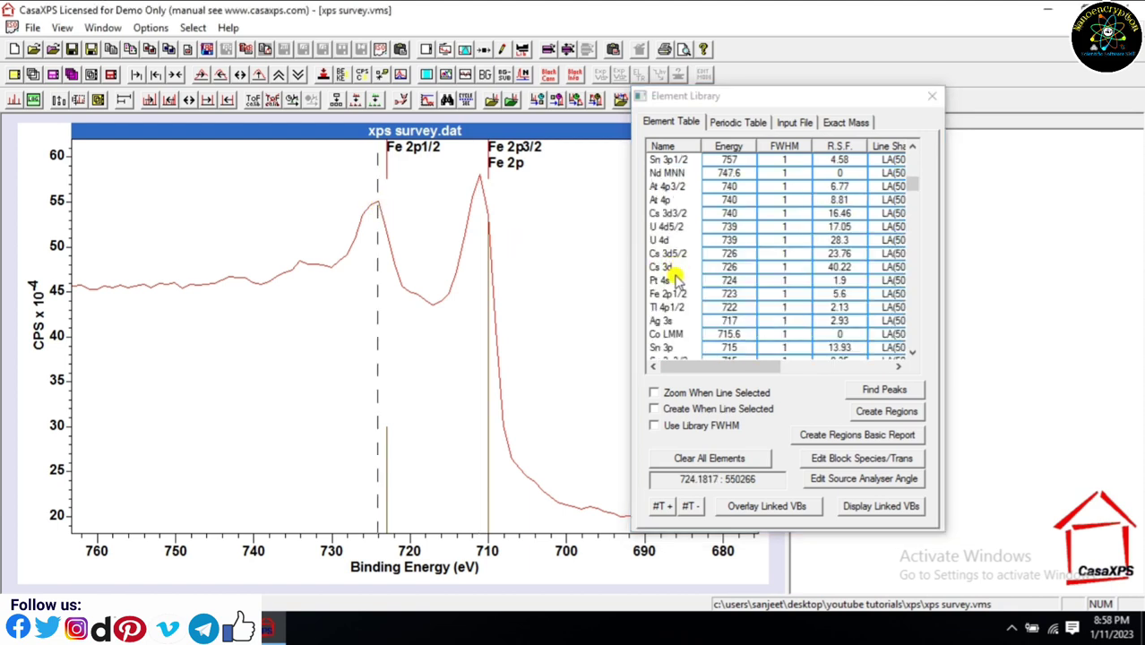
pyautogui.scroll(-2, 663, 328)
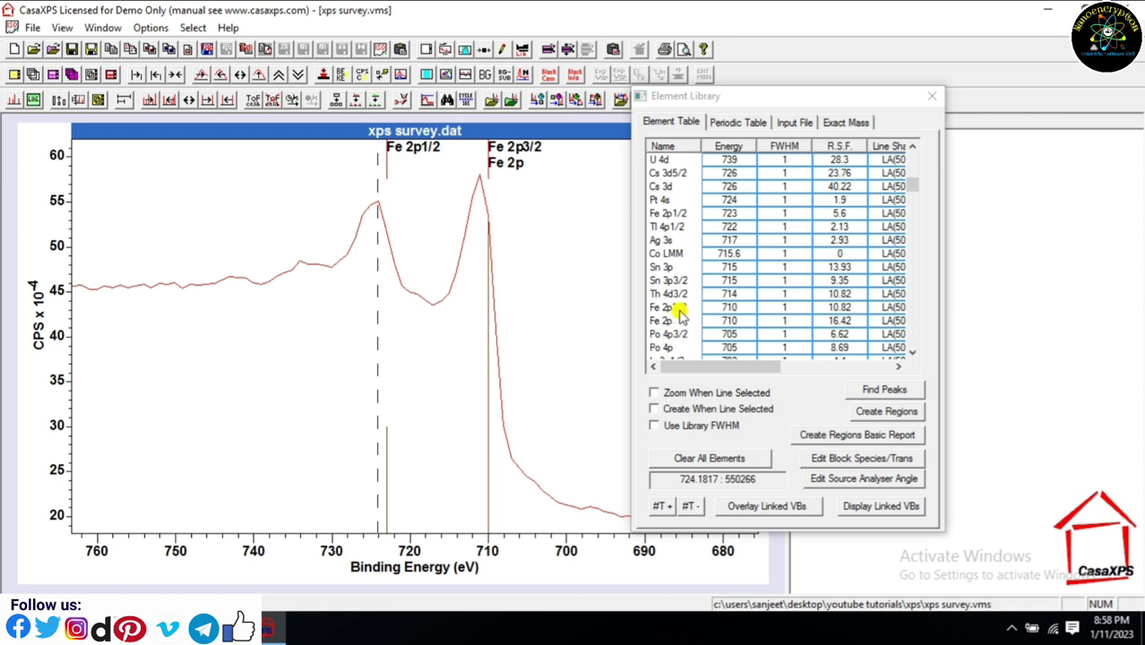
pyautogui.click(679, 308)
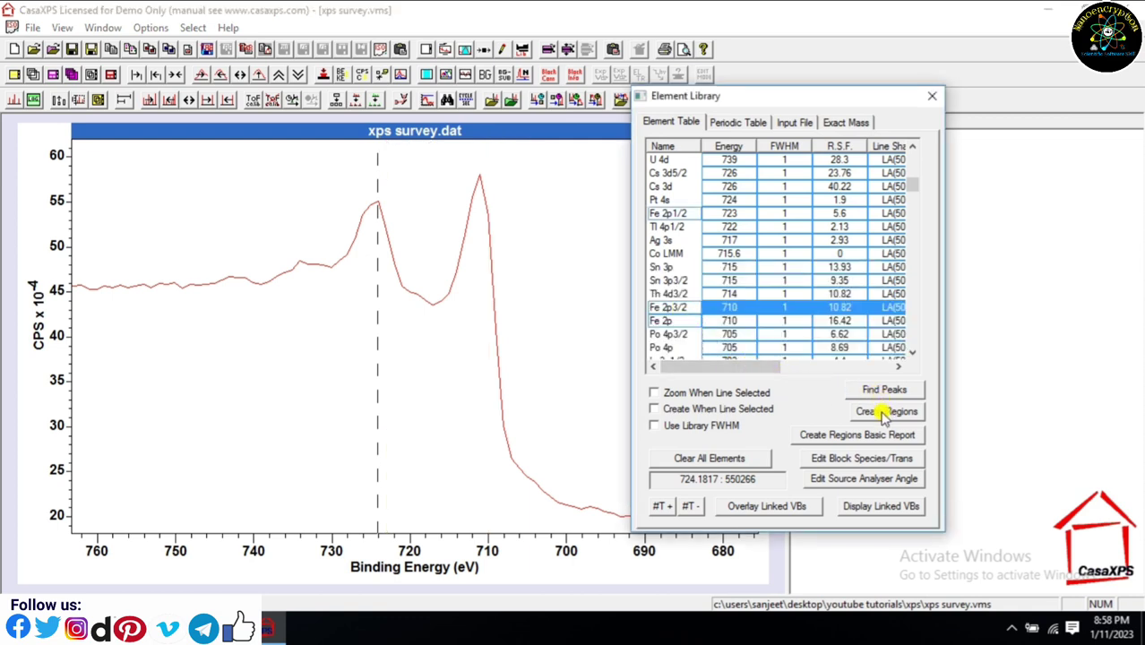
pyautogui.click(928, 98)
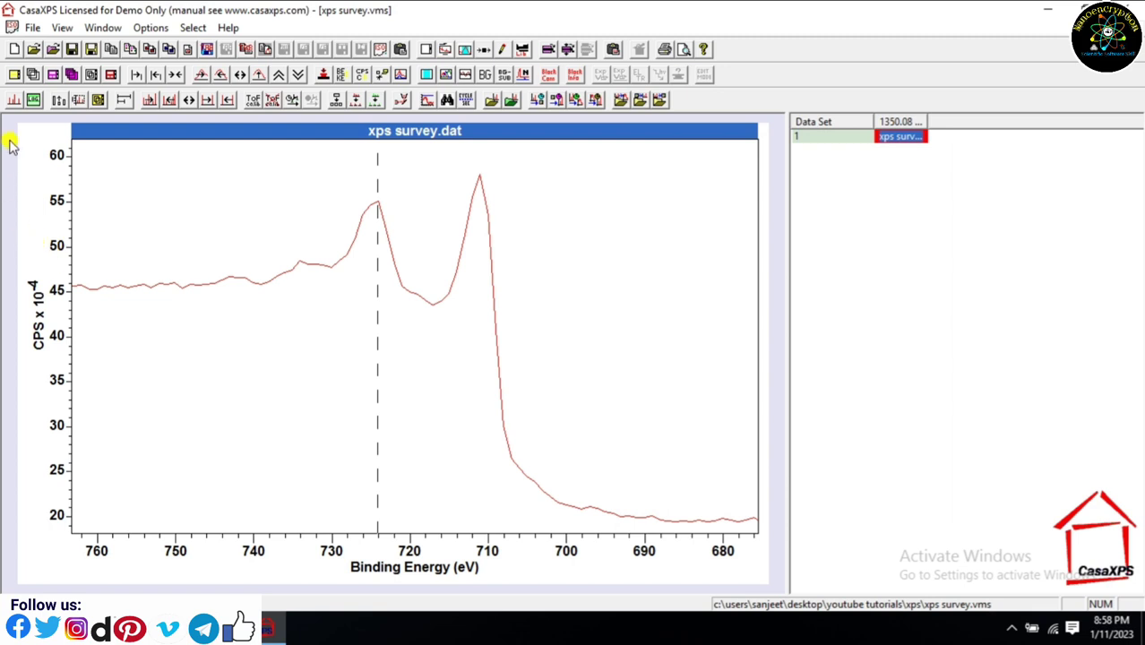
# Step: Return to the full survey, zoom in on the O 1s peak and show Quantification Parameters
pyautogui.click(173, 76)
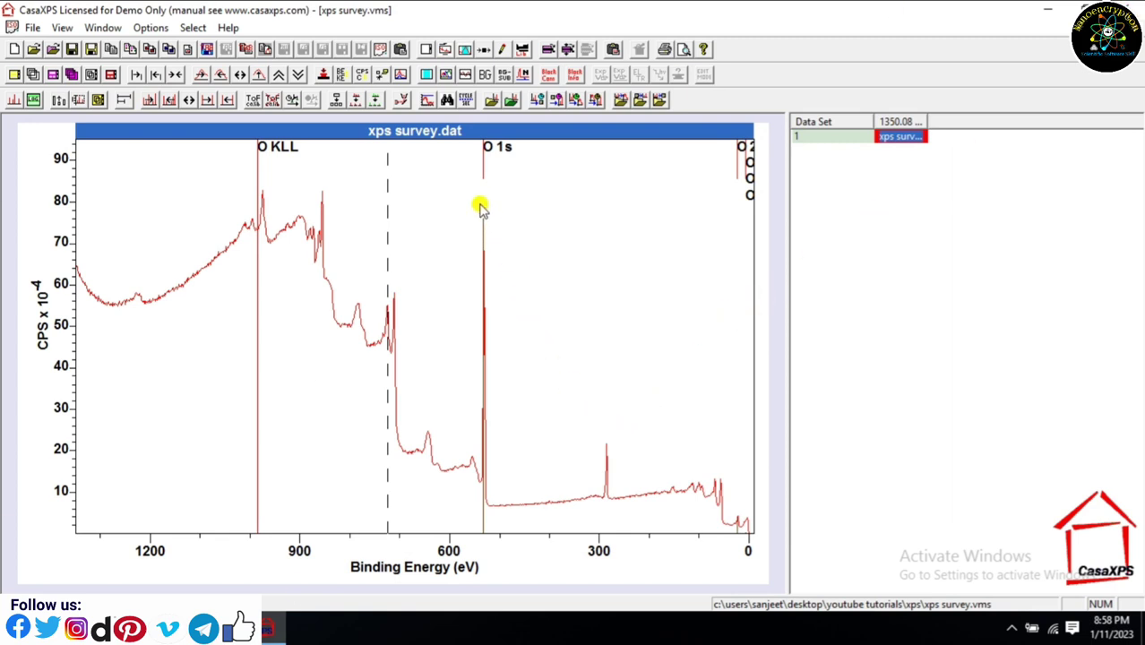
pyautogui.moveTo(454, 141); pyautogui.dragTo(503, 517)
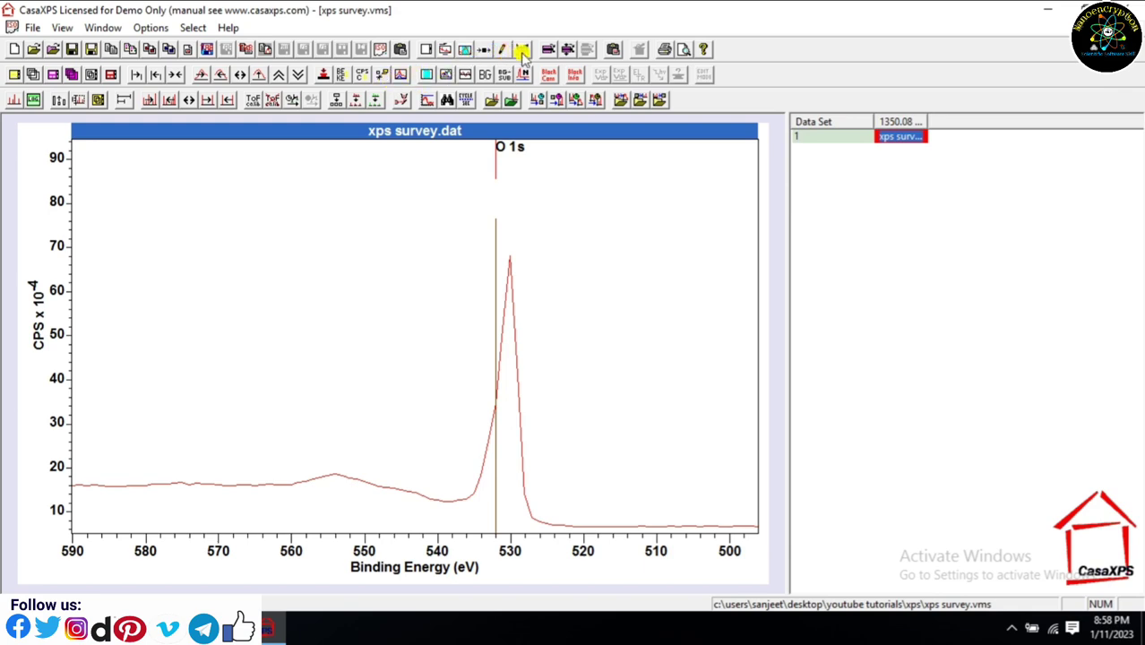
pyautogui.click(467, 54)
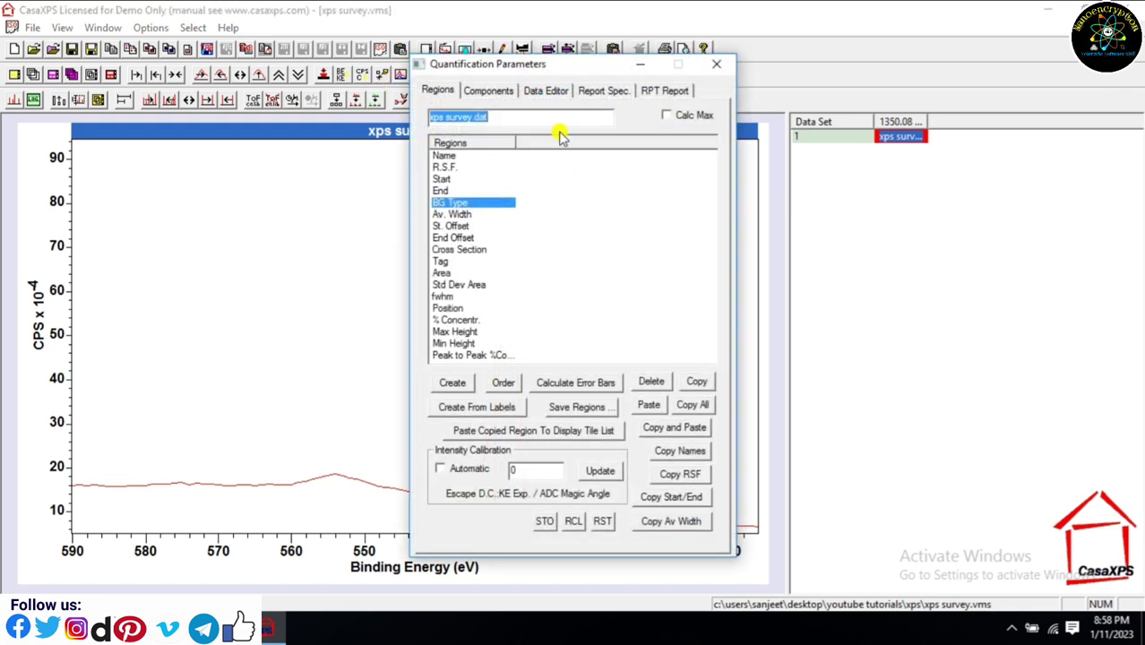
# Step: Create a region named O1s over the 530 eV peak with limits 536.6 and 525.4 eV
pyautogui.moveTo(562, 73); pyautogui.dragTo(864, 77)
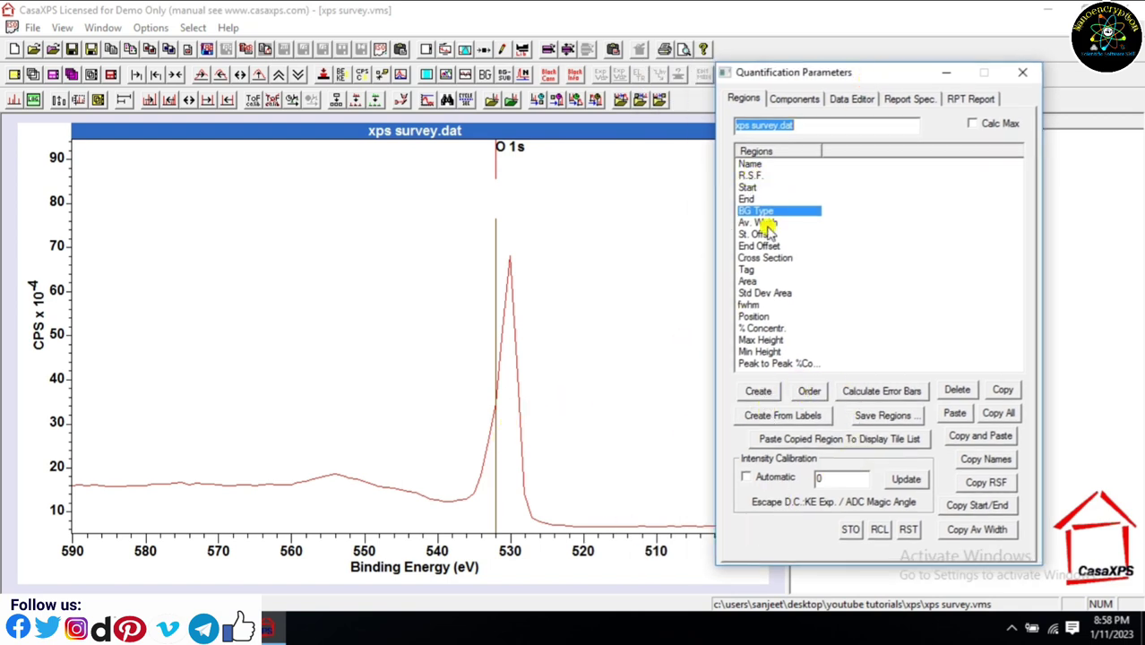
pyautogui.click(758, 395)
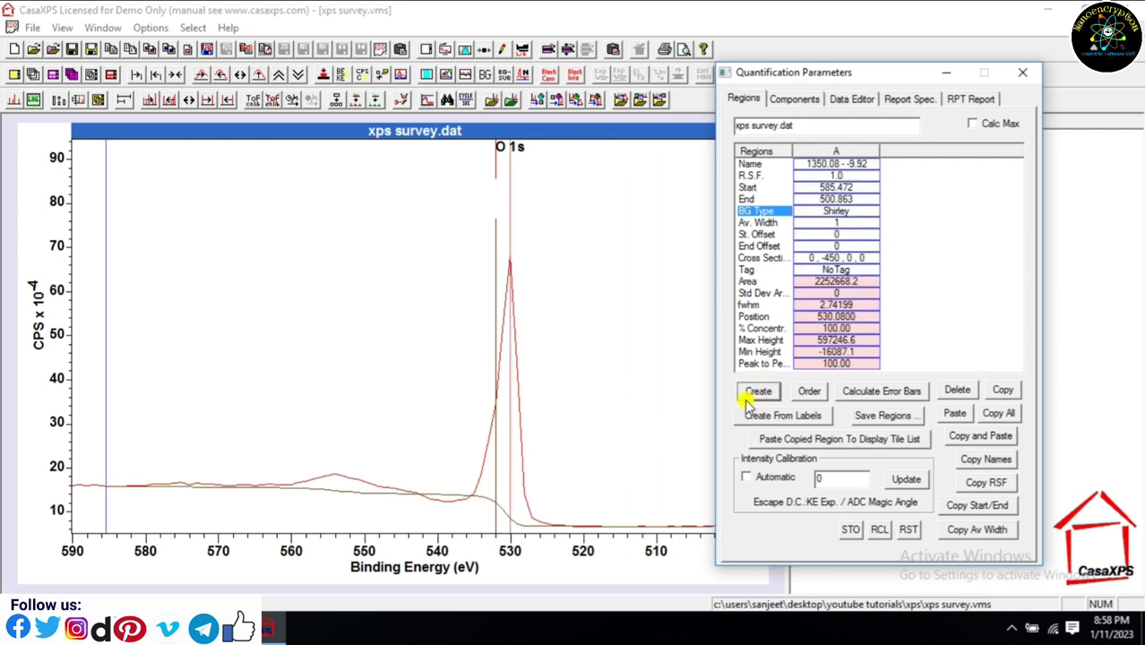
pyautogui.moveTo(107, 430); pyautogui.dragTo(483, 495)
pyautogui.moveTo(811, 71); pyautogui.dragTo(880, 79)
pyautogui.moveTo(723, 445); pyautogui.dragTo(545, 489)
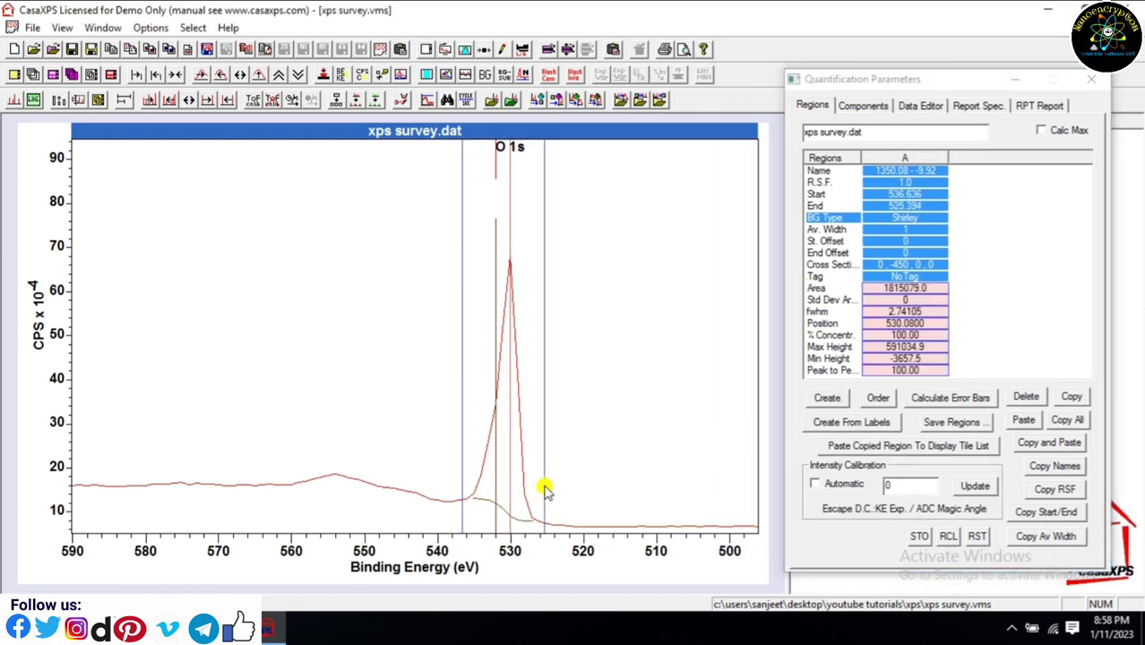
pyautogui.click(901, 171)
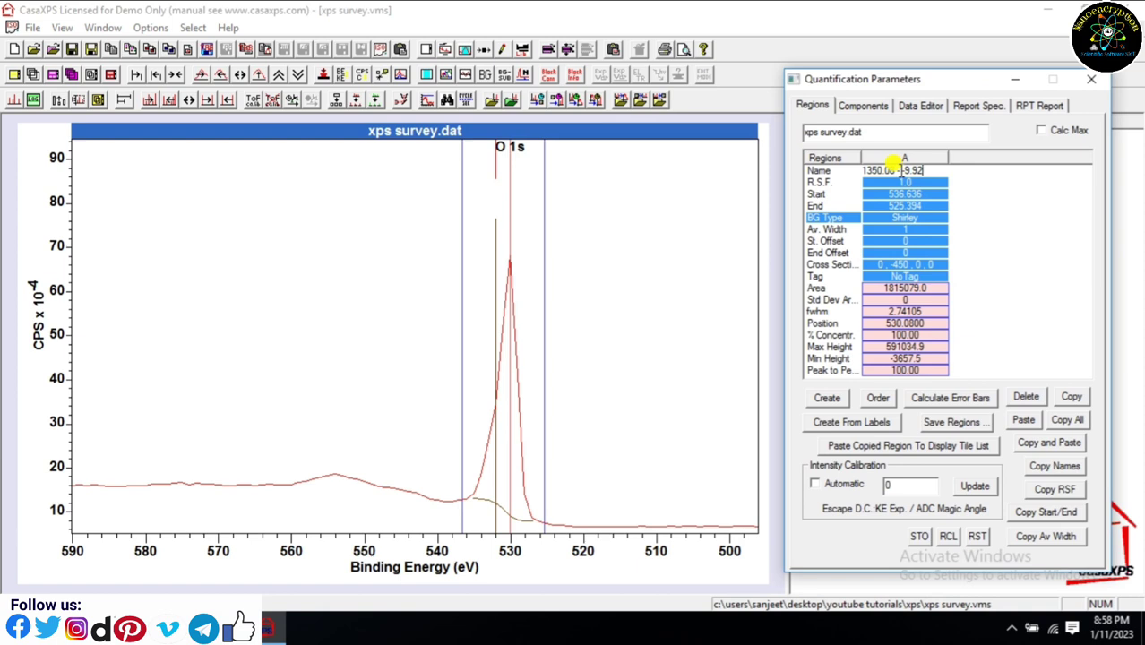
pyautogui.moveTo(930, 170); pyautogui.dragTo(833, 159)
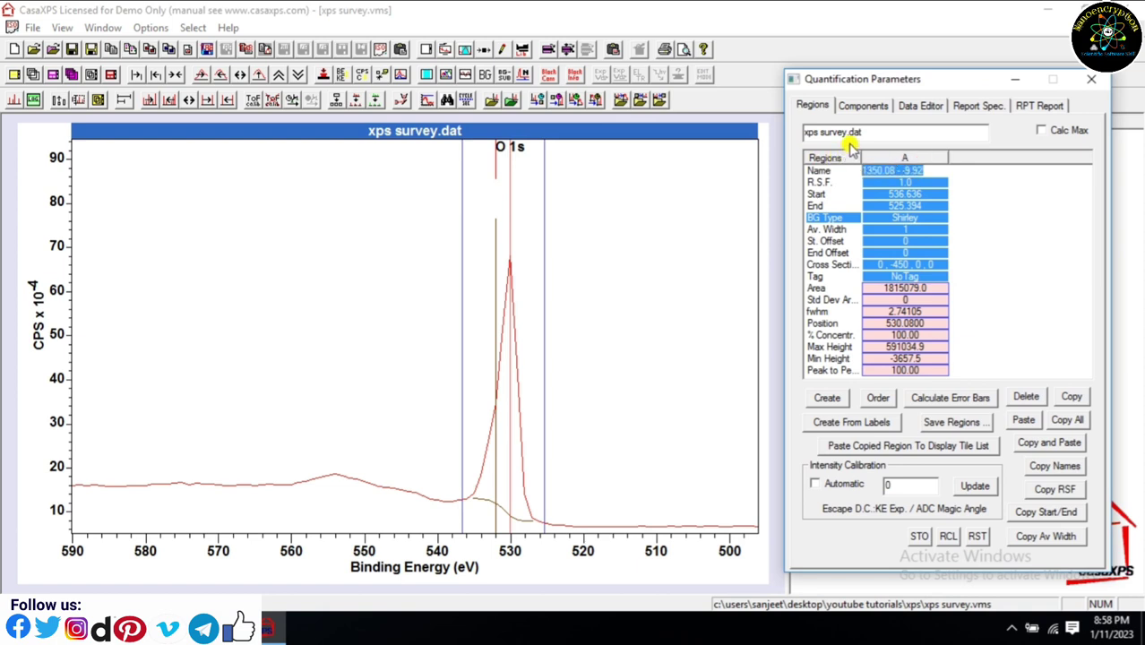
pyautogui.write('O1s')
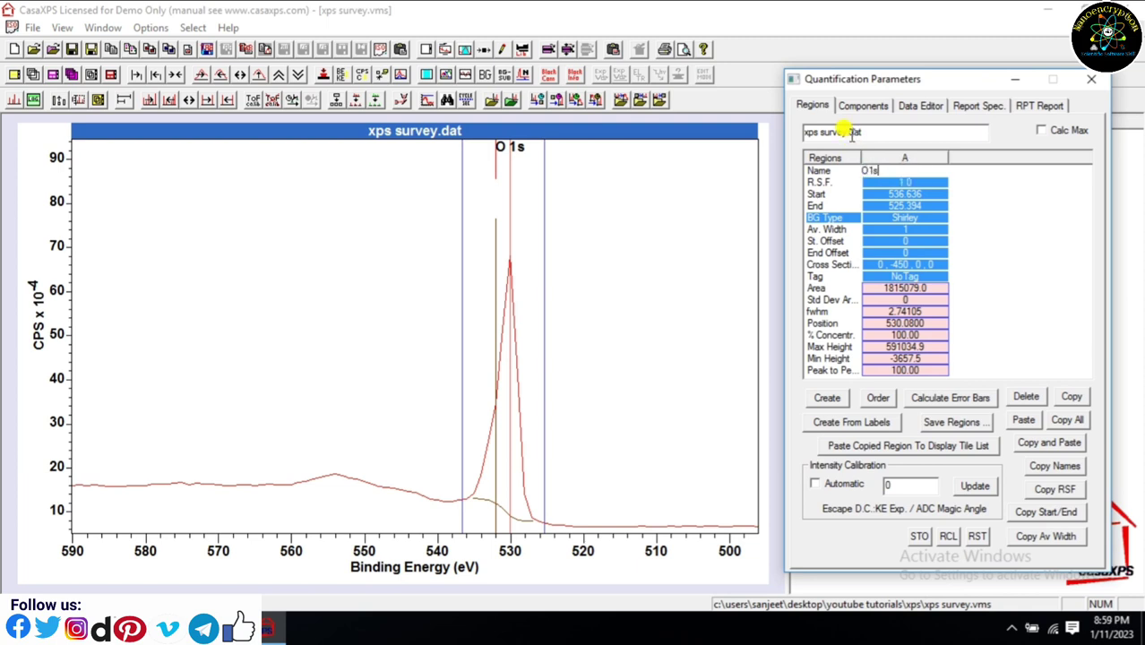
pyautogui.press('Return')
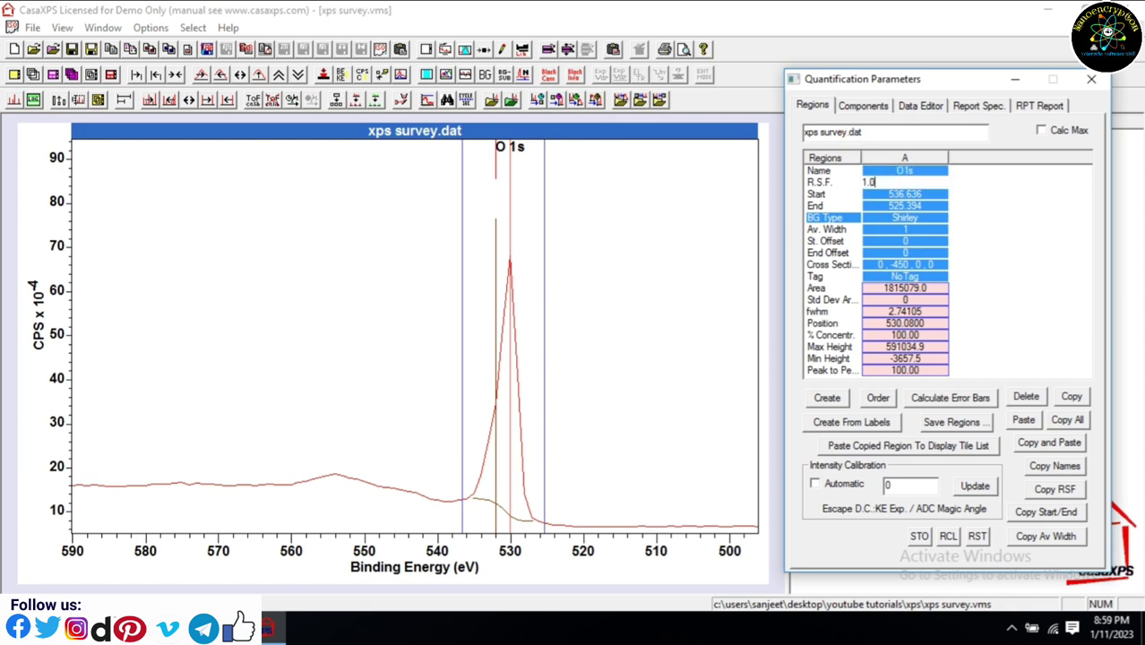
# Step: Reset the view and zoom the survey to the 750–700 eV range
pyautogui.click(175, 79)
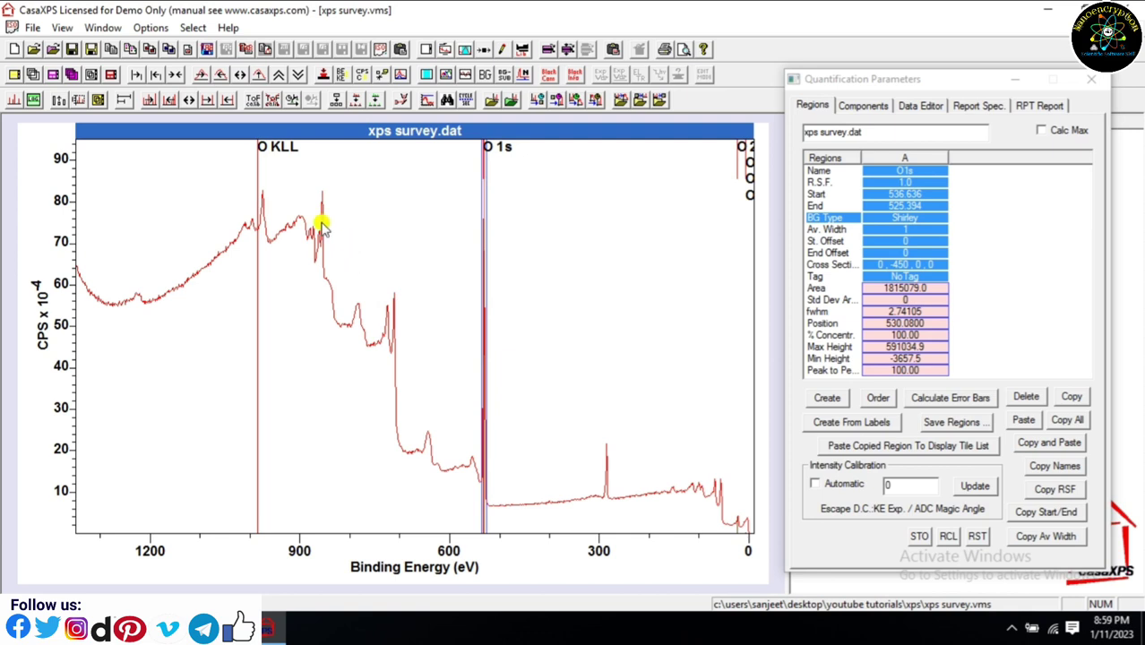
pyautogui.moveTo(369, 278); pyautogui.dragTo(401, 425)
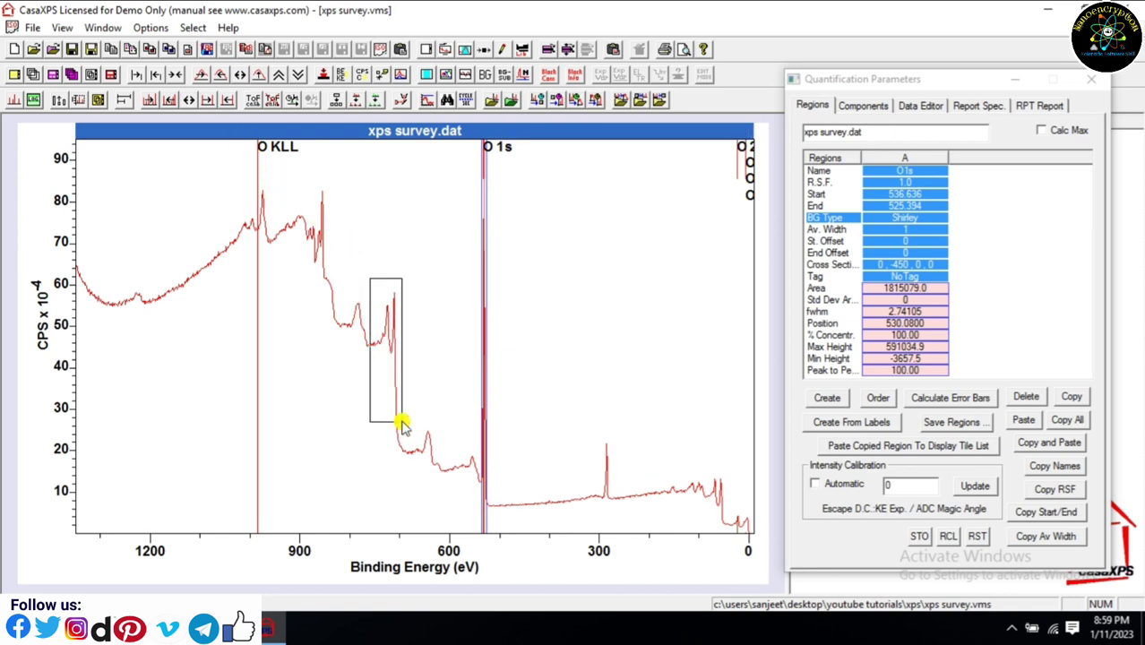
pyautogui.click(392, 418)
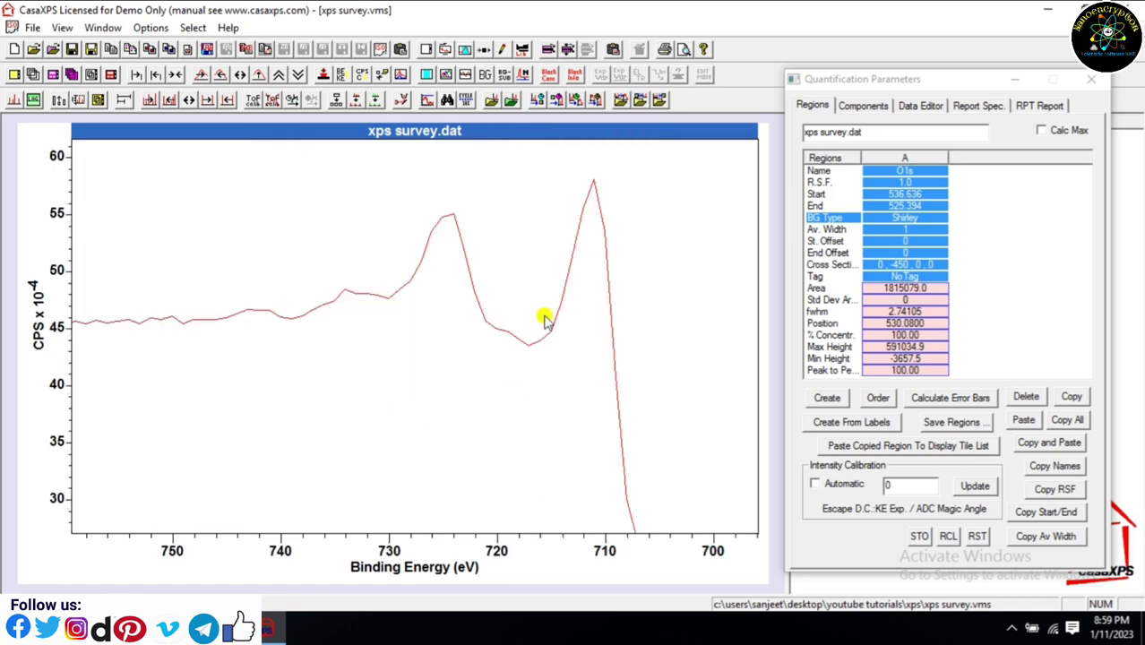
# Step: Create region Fe2p1/2 spanning 716.6–708.5 eV, then add a third region C
pyautogui.click(826, 399)
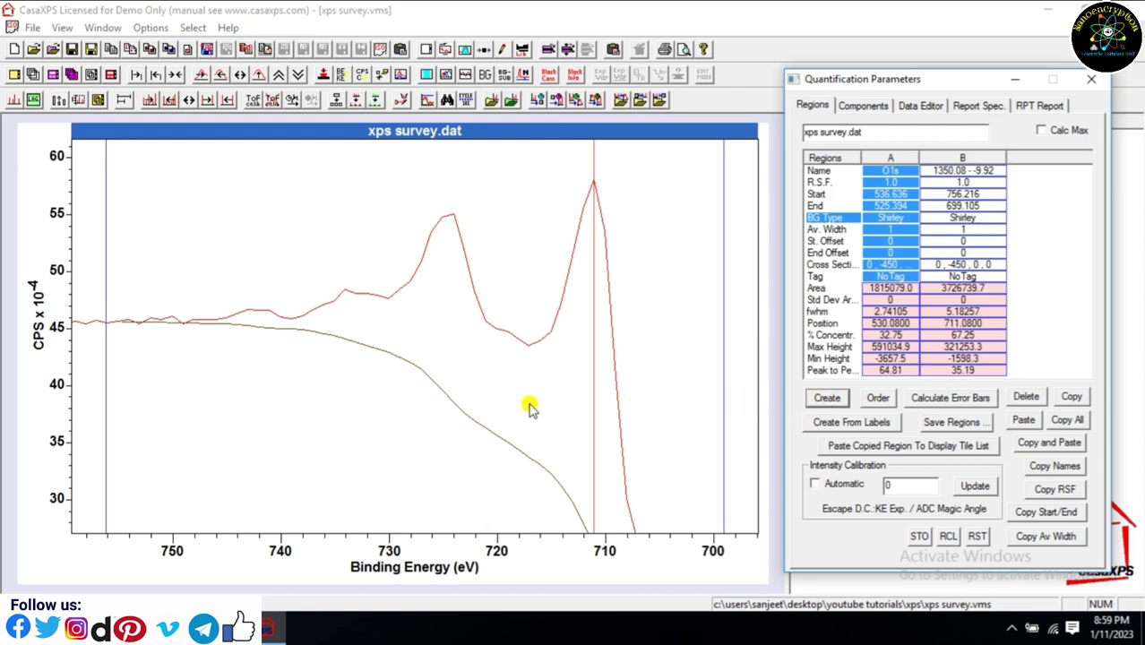
pyautogui.moveTo(103, 279); pyautogui.dragTo(535, 364)
pyautogui.moveTo(724, 391); pyautogui.dragTo(623, 431)
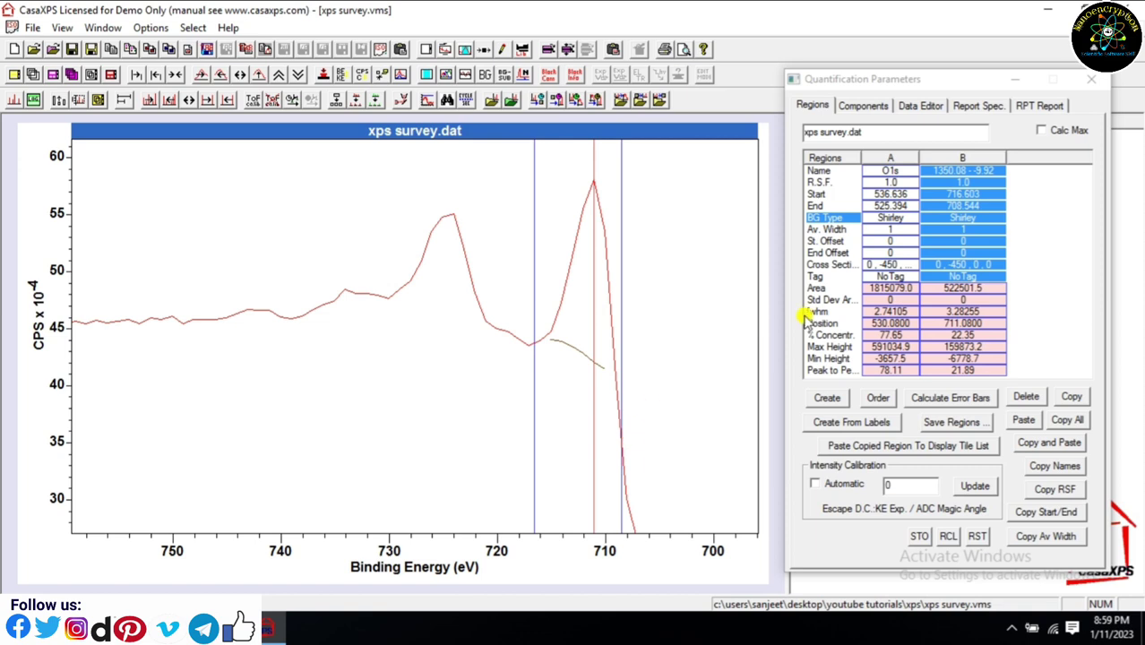
pyautogui.click(967, 169)
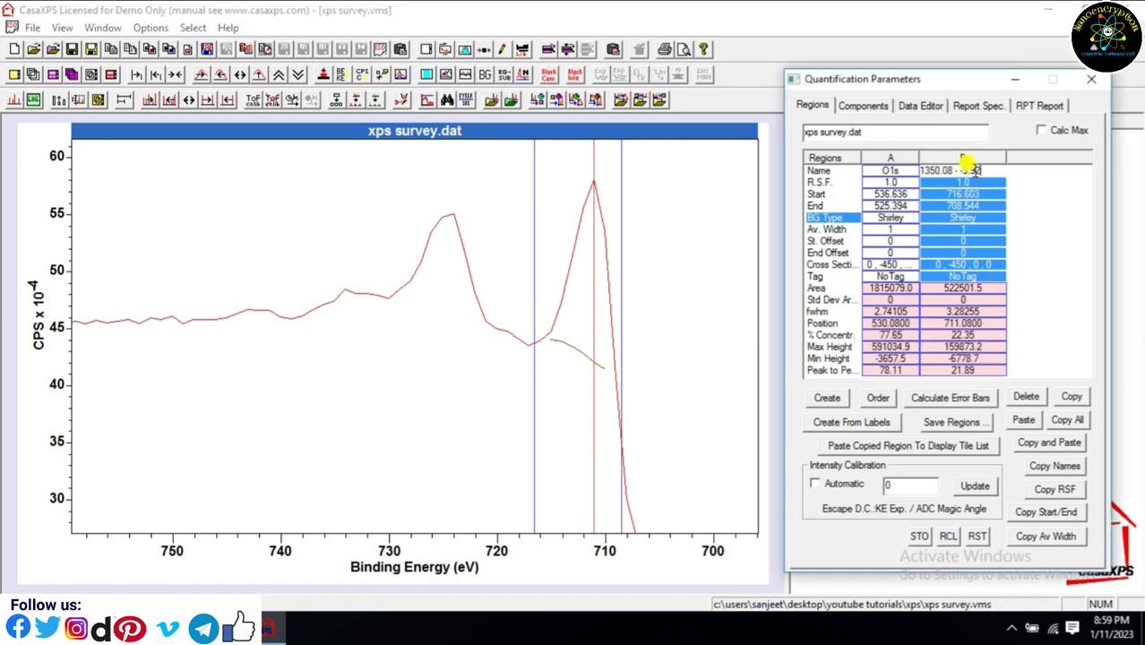
pyautogui.moveTo(968, 169); pyautogui.dragTo(836, 172)
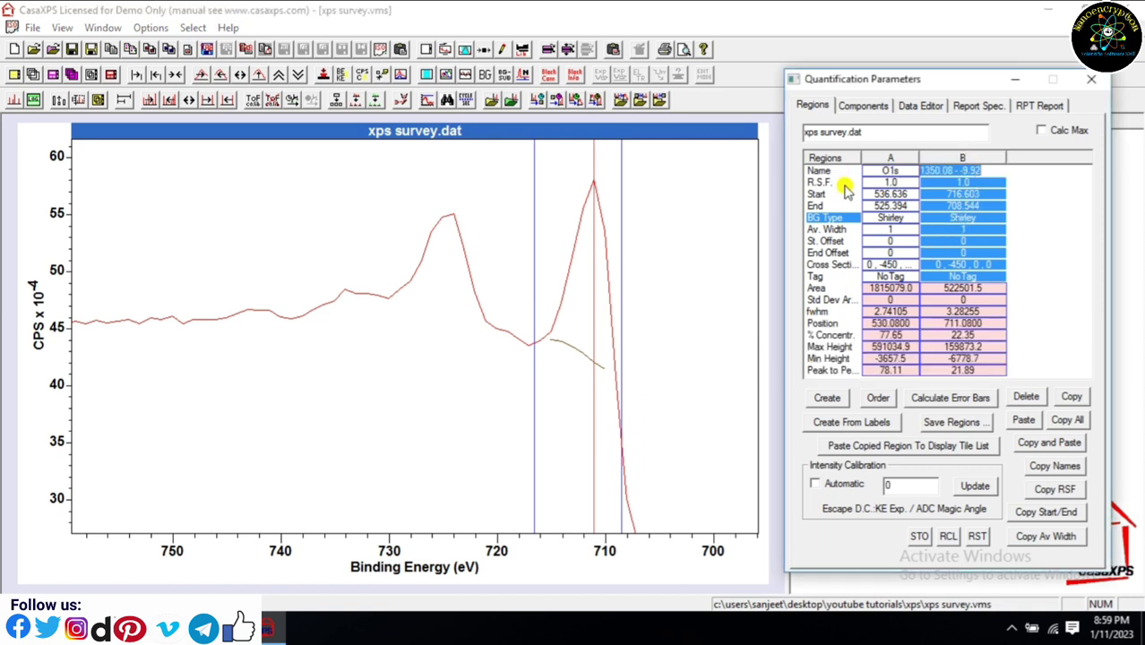
pyautogui.write('Fe2p1/2')
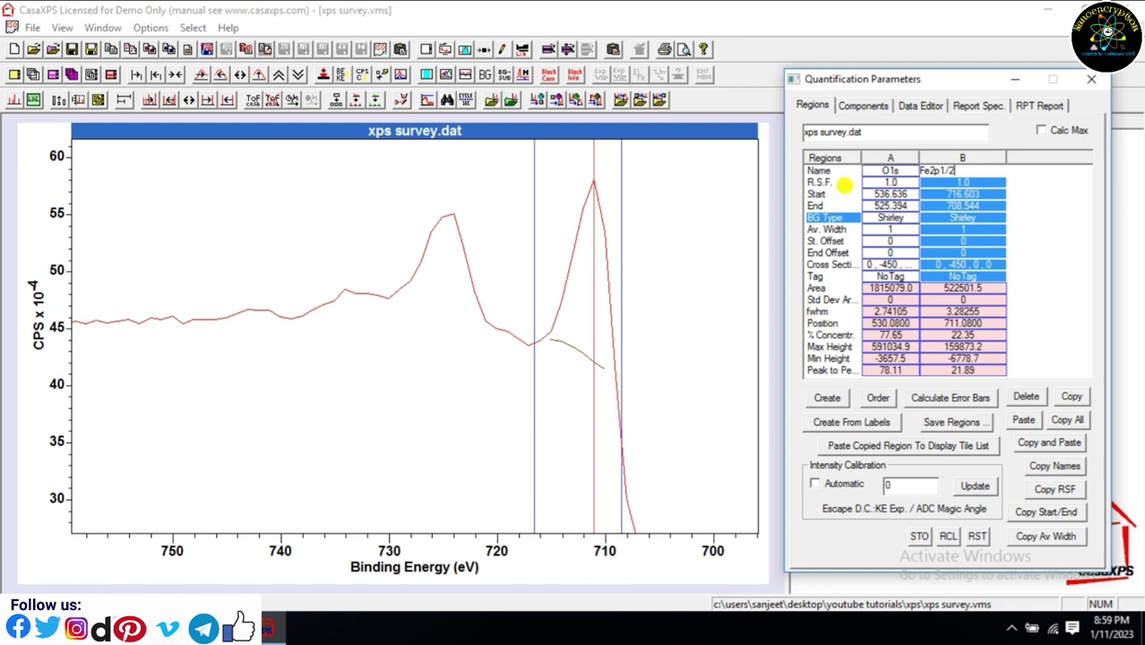
pyautogui.press('Return')
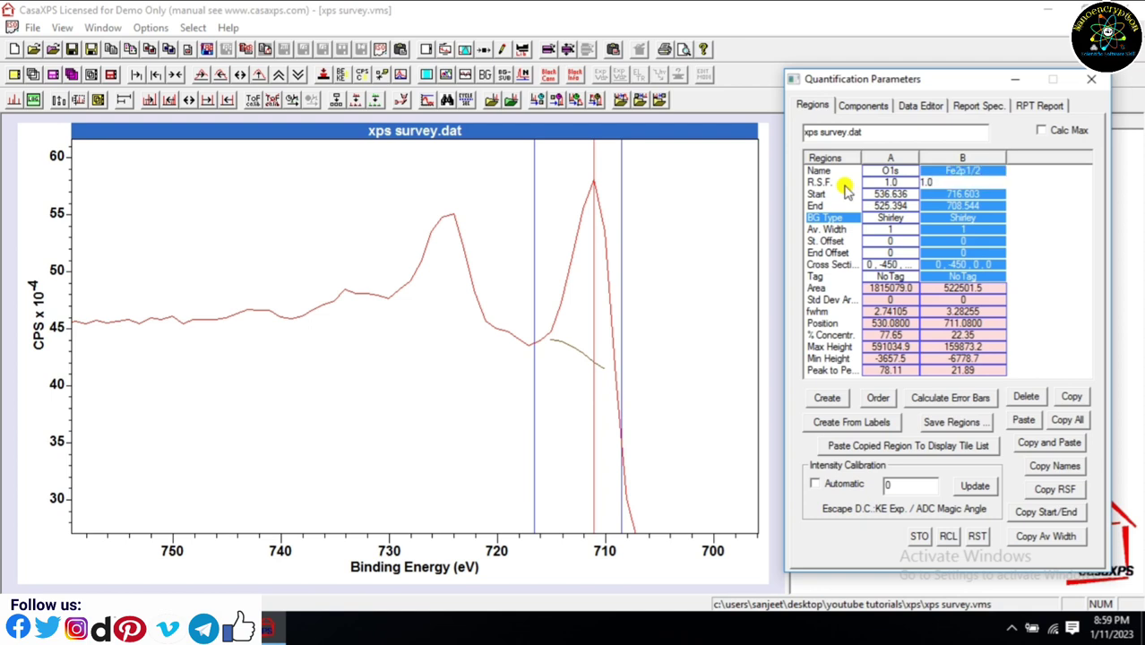
pyautogui.click(830, 398)
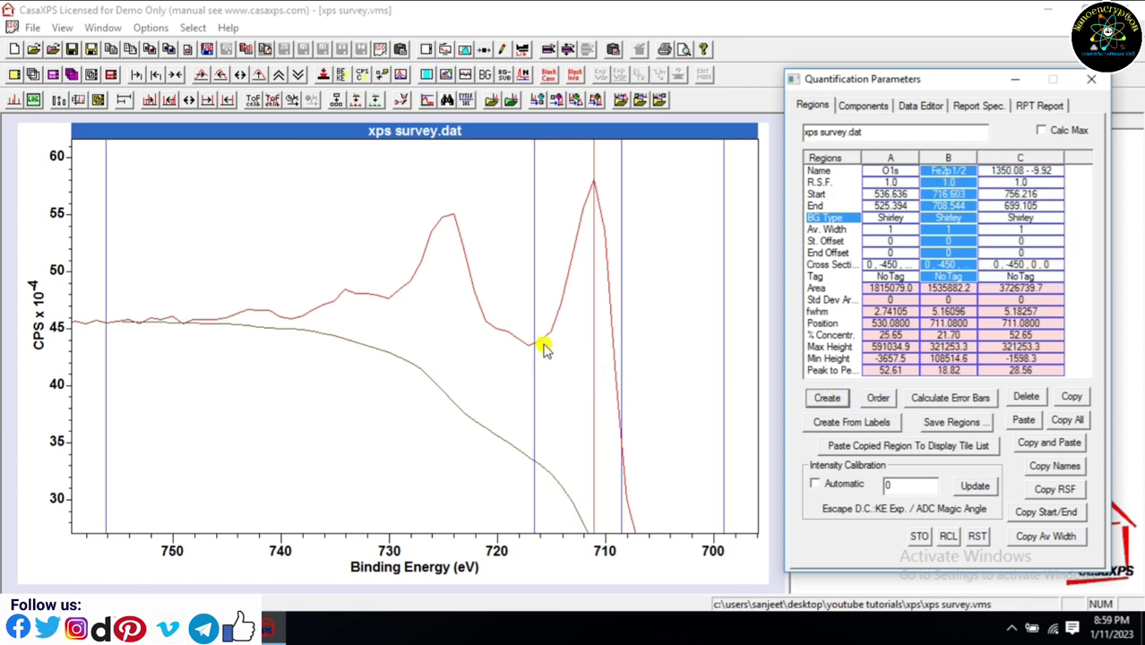
# Step: Set region C to 729.4–716.2 eV, name it Fe2p3/2, and restore the full survey view
pyautogui.moveTo(726, 399); pyautogui.dragTo(538, 449)
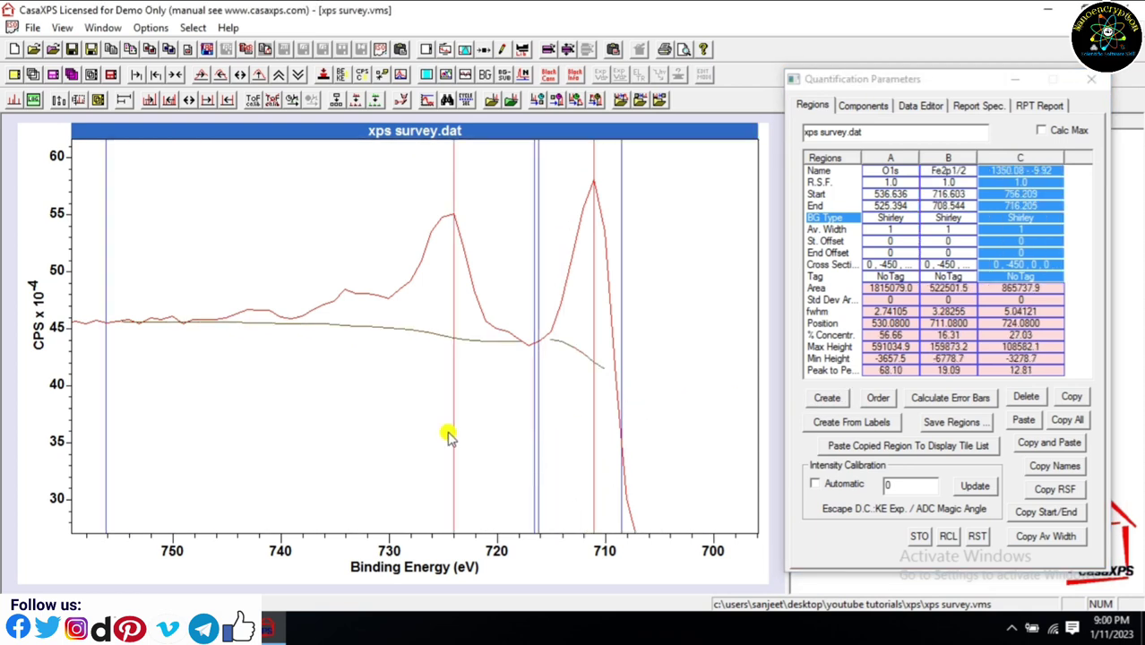
pyautogui.moveTo(108, 296); pyautogui.dragTo(396, 334)
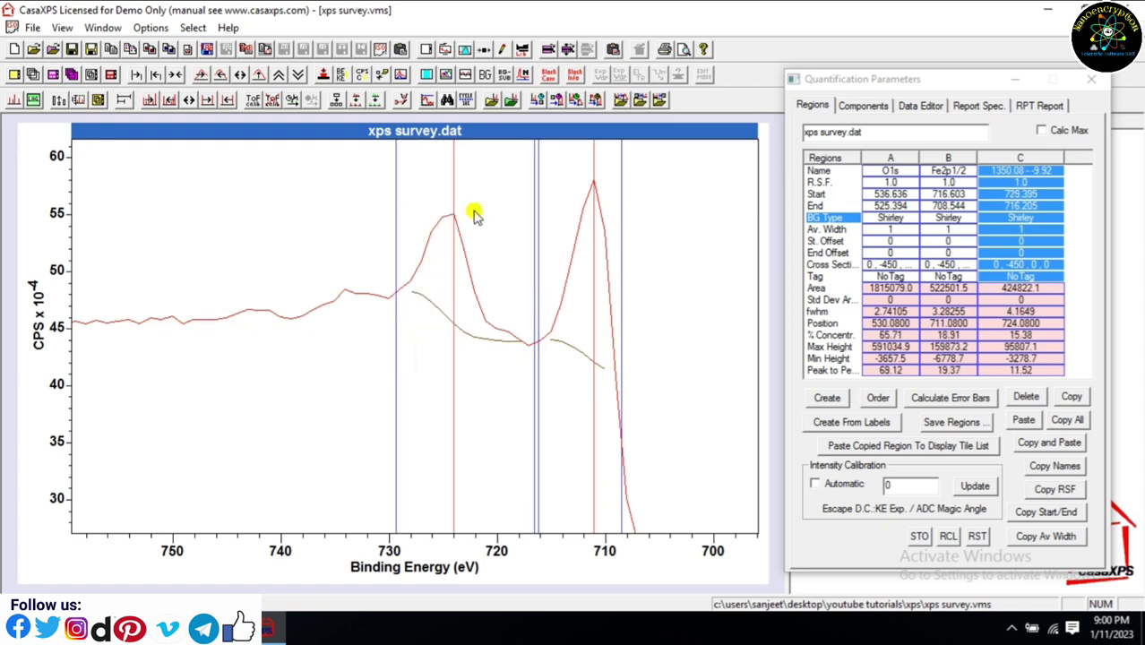
pyautogui.click(1044, 166)
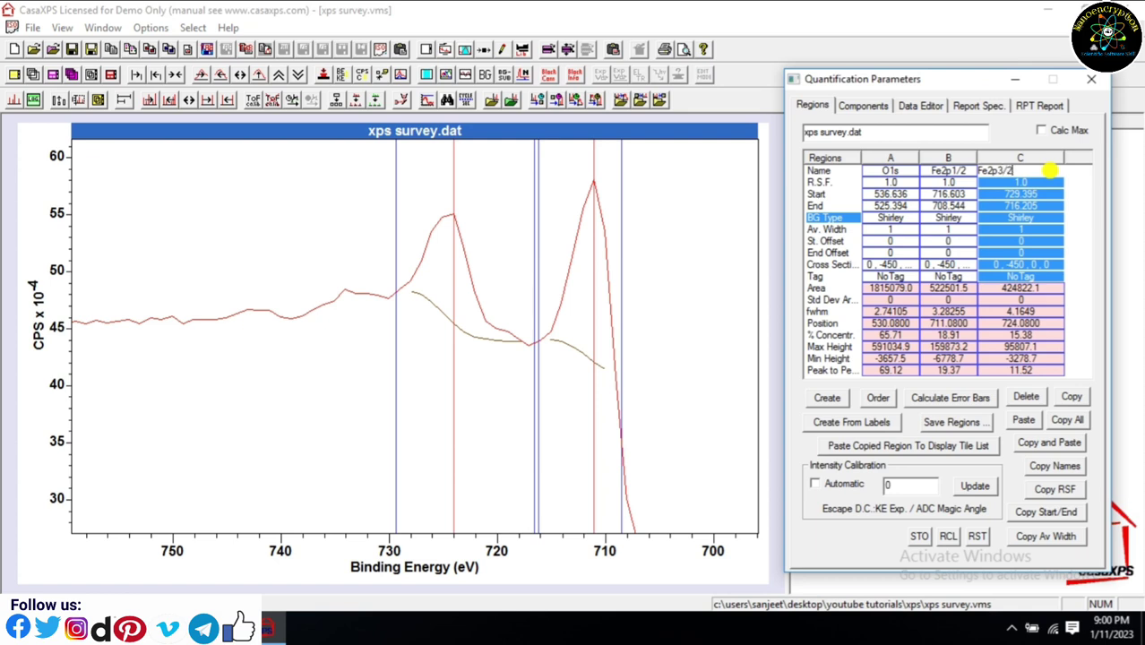
pyautogui.press('Return')
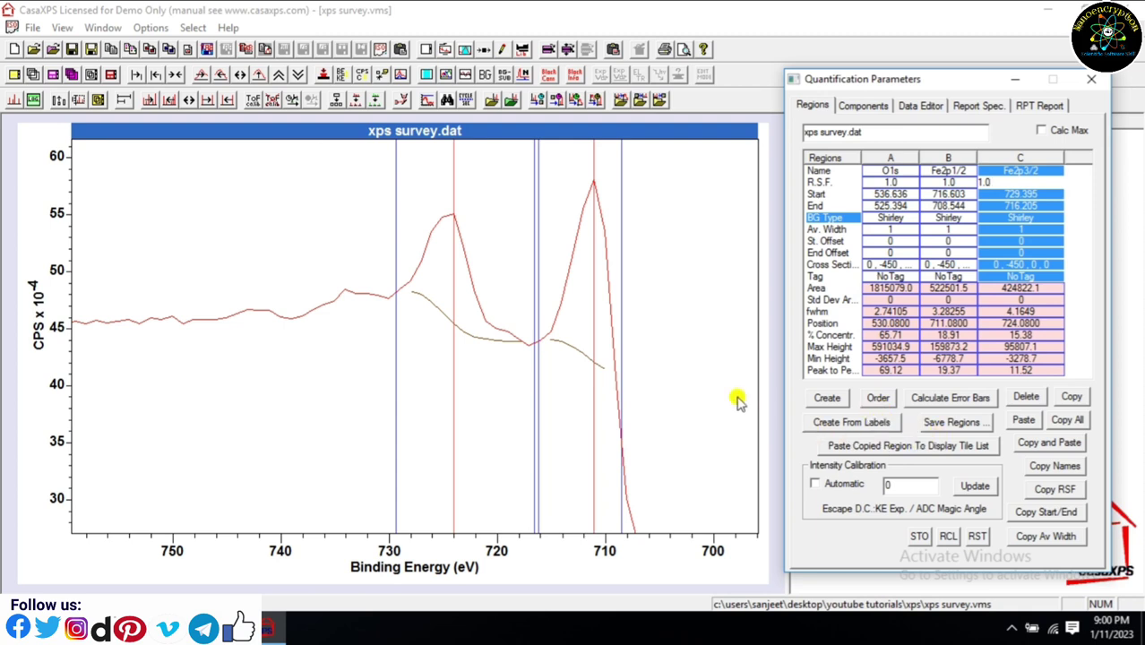
pyautogui.click(180, 78)
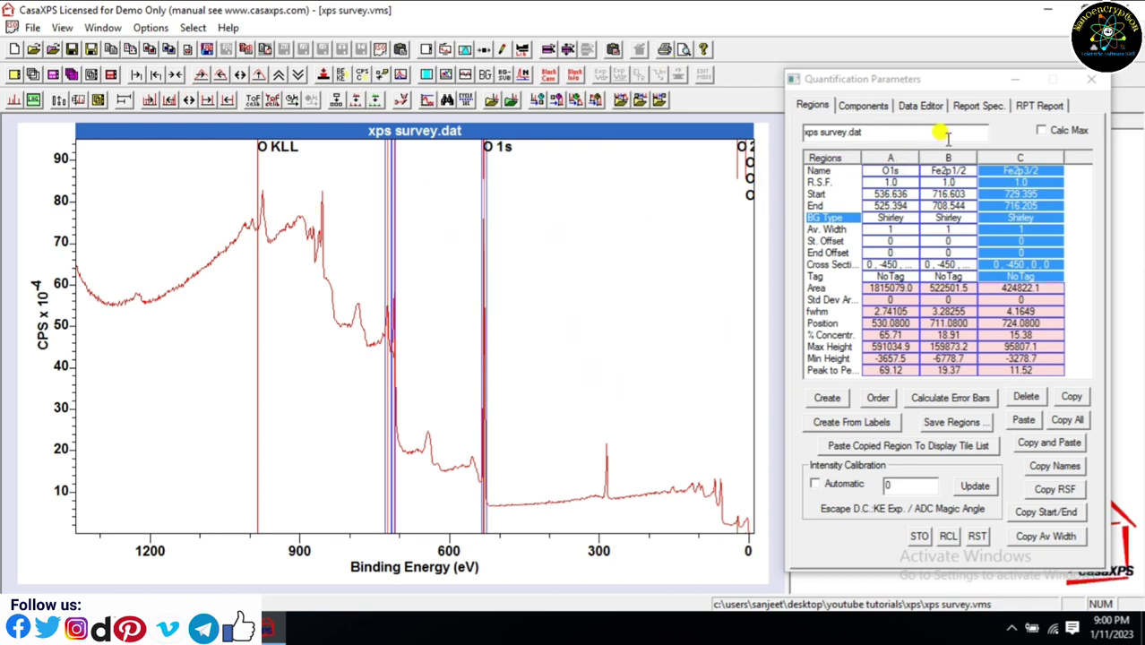
# Step: Close Quantification Parameters and add a quantification table to the plot via Annotation settings
pyautogui.click(1086, 82)
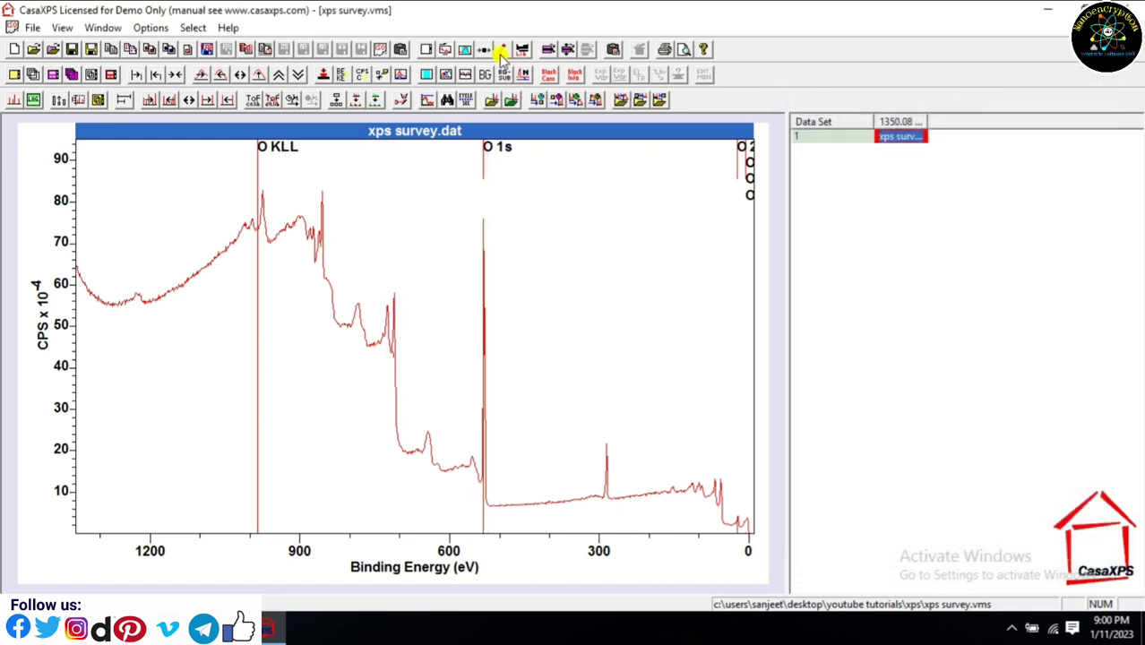
pyautogui.click(502, 50)
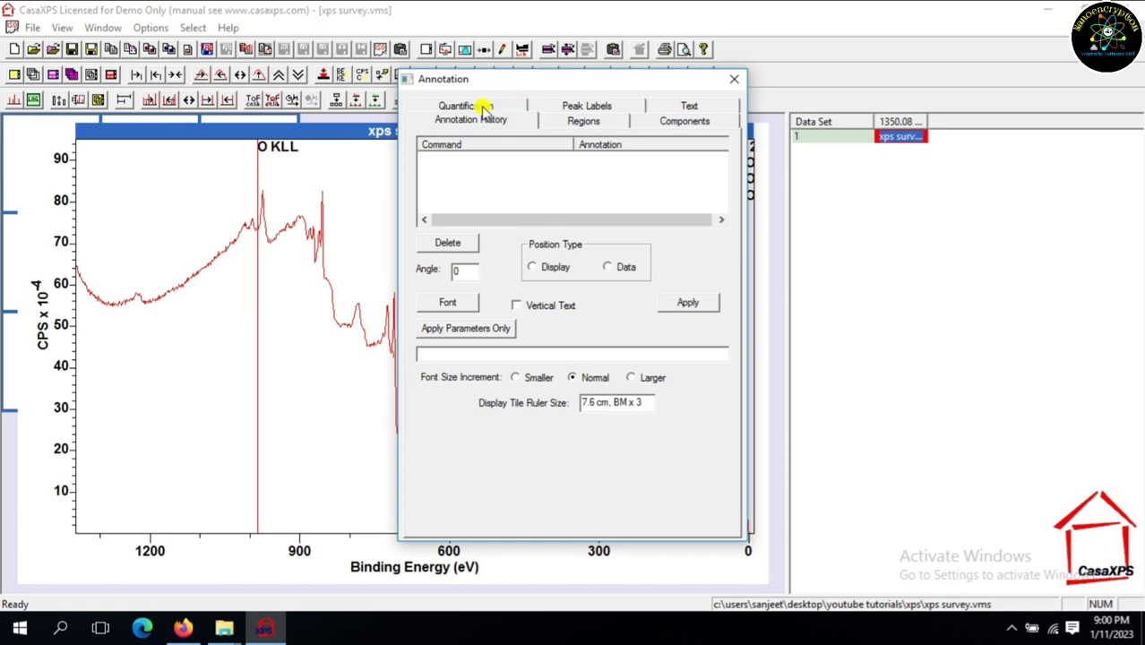
pyautogui.click(481, 105)
pyautogui.moveTo(544, 78); pyautogui.dragTo(861, 81)
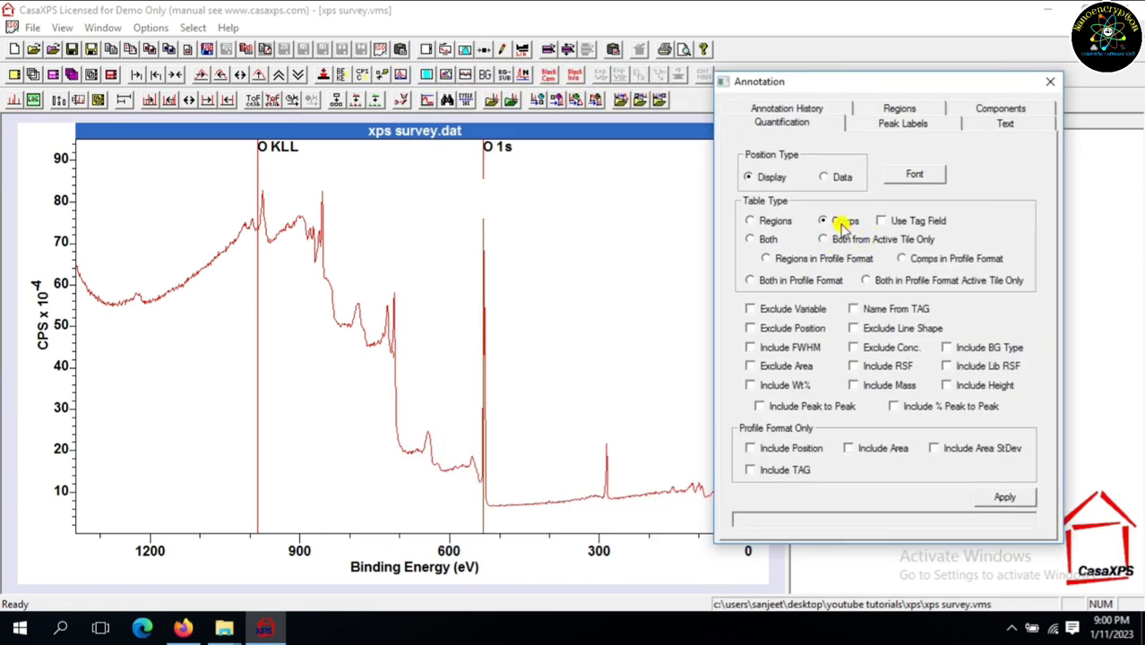
pyautogui.click(1001, 498)
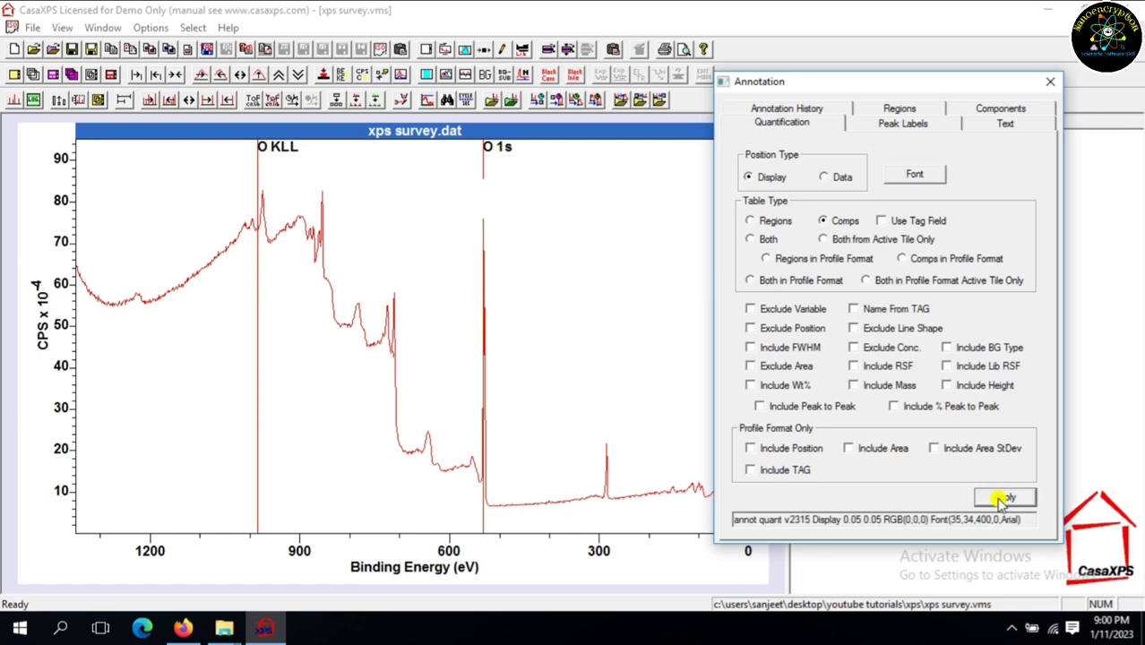
pyautogui.click(1001, 500)
pyautogui.click(1001, 500)
# Step: Make the table list regions O1s 65.71%, Fe2p1/2 18.91%, Fe2p3/2 15.38%, then close Annotation
pyautogui.click(784, 222)
pyautogui.click(999, 499)
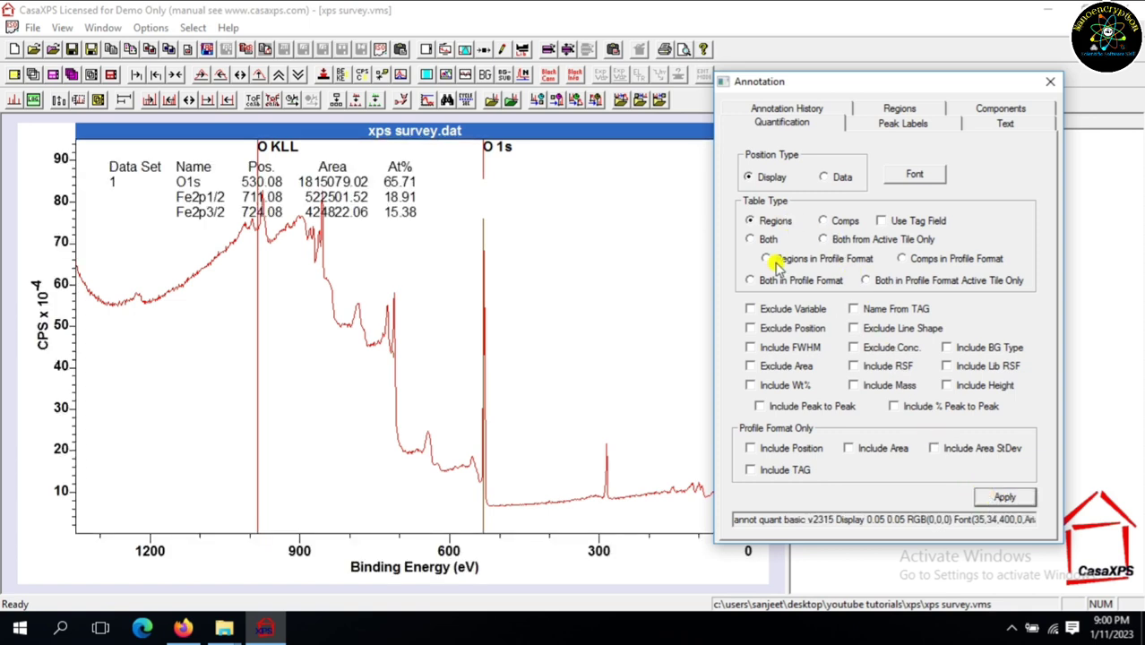
pyautogui.moveTo(828, 81); pyautogui.dragTo(921, 83)
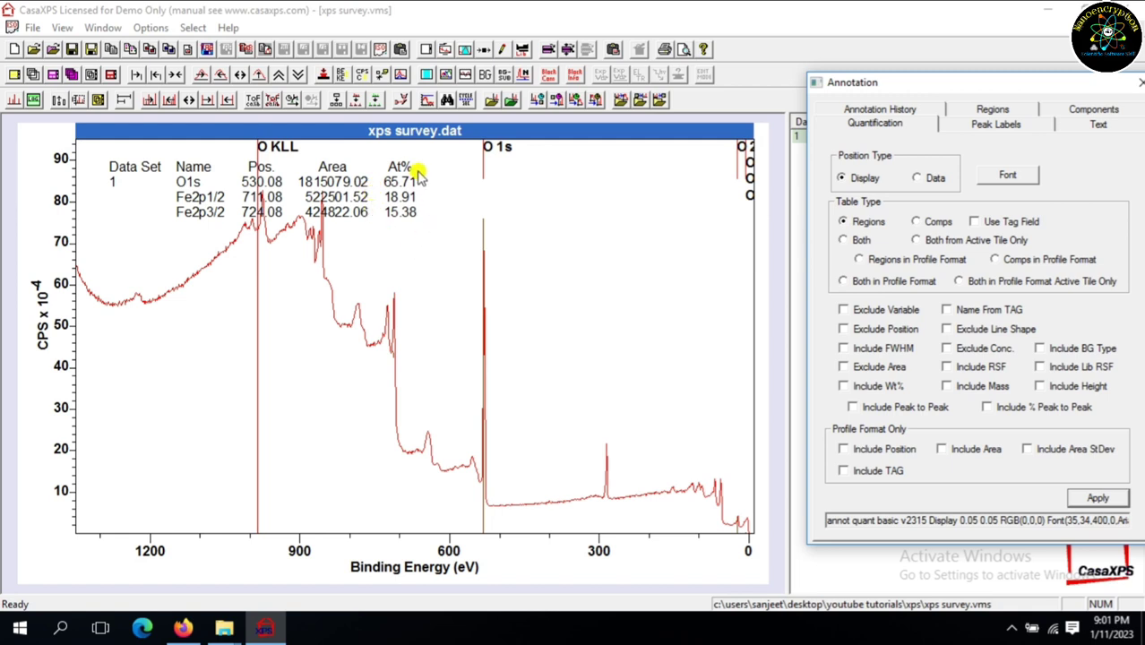
pyautogui.moveTo(989, 89); pyautogui.dragTo(840, 116)
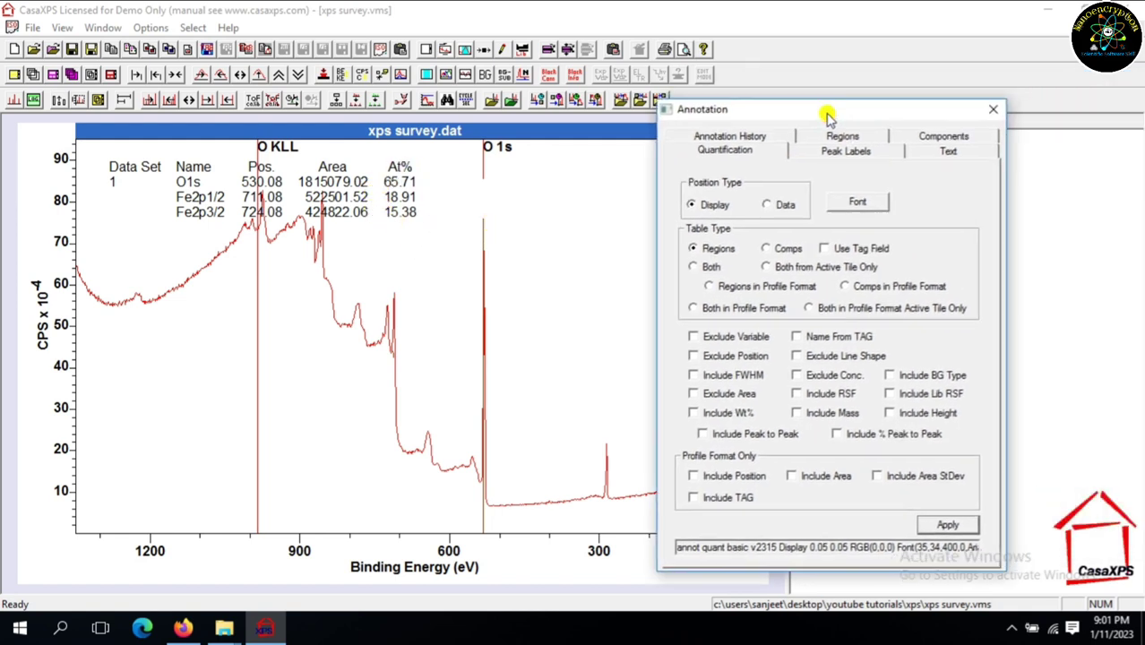
pyautogui.click(991, 110)
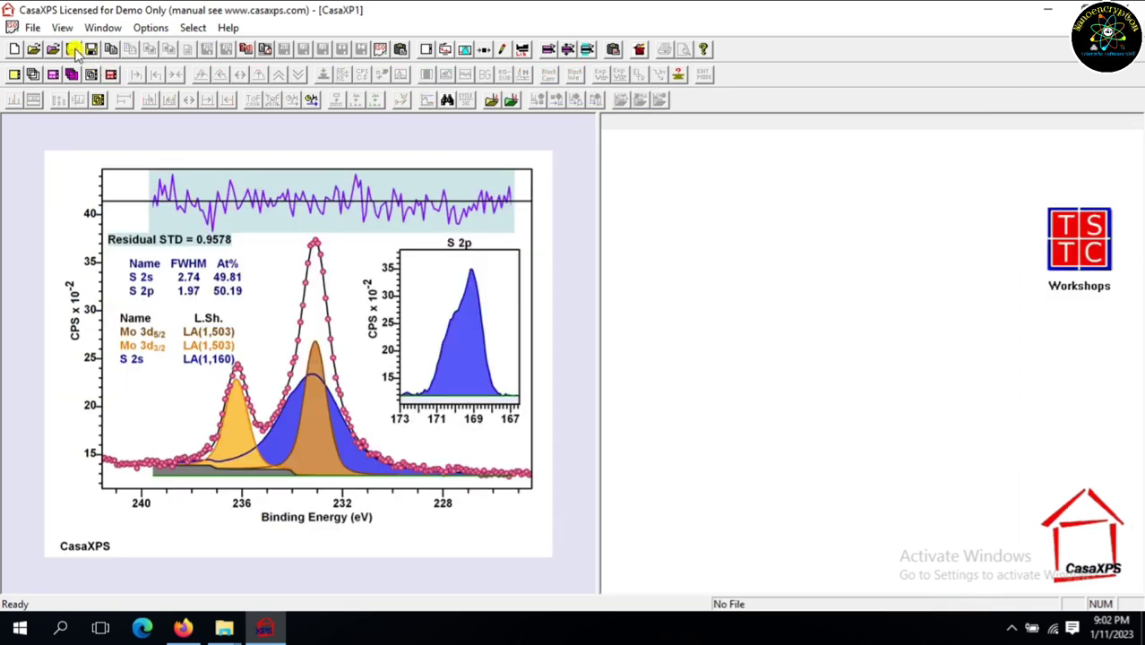
# Step: Convert the Ni2p data file to ni2p.vms and display the ni2p.dat spectrum
pyautogui.click(74, 49)
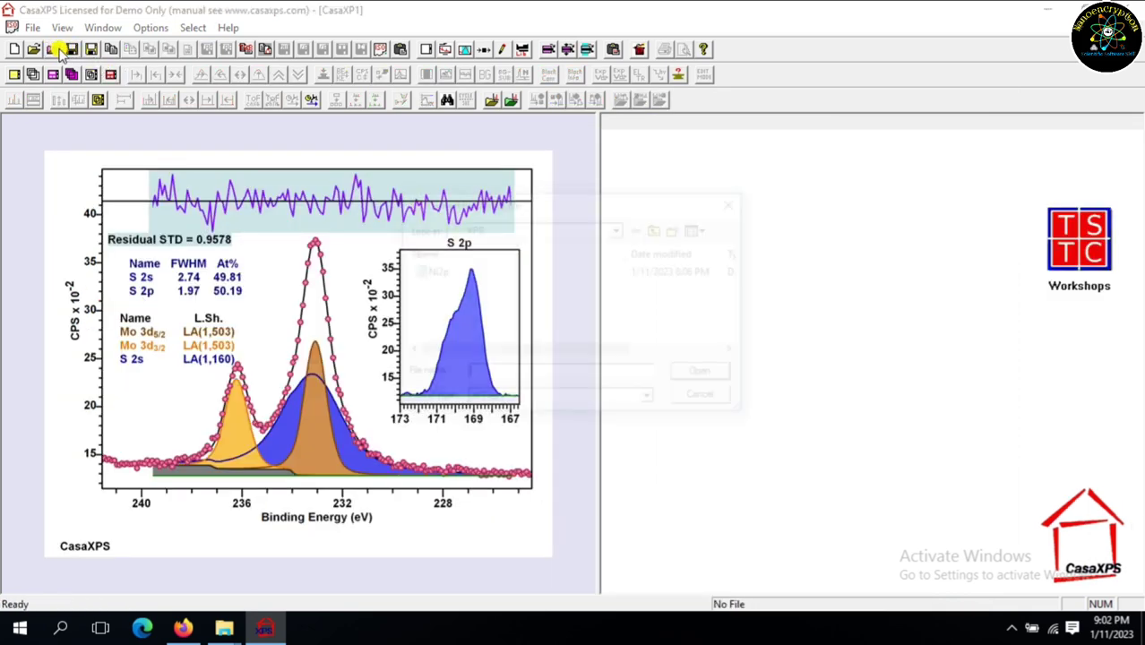
pyautogui.click(434, 271)
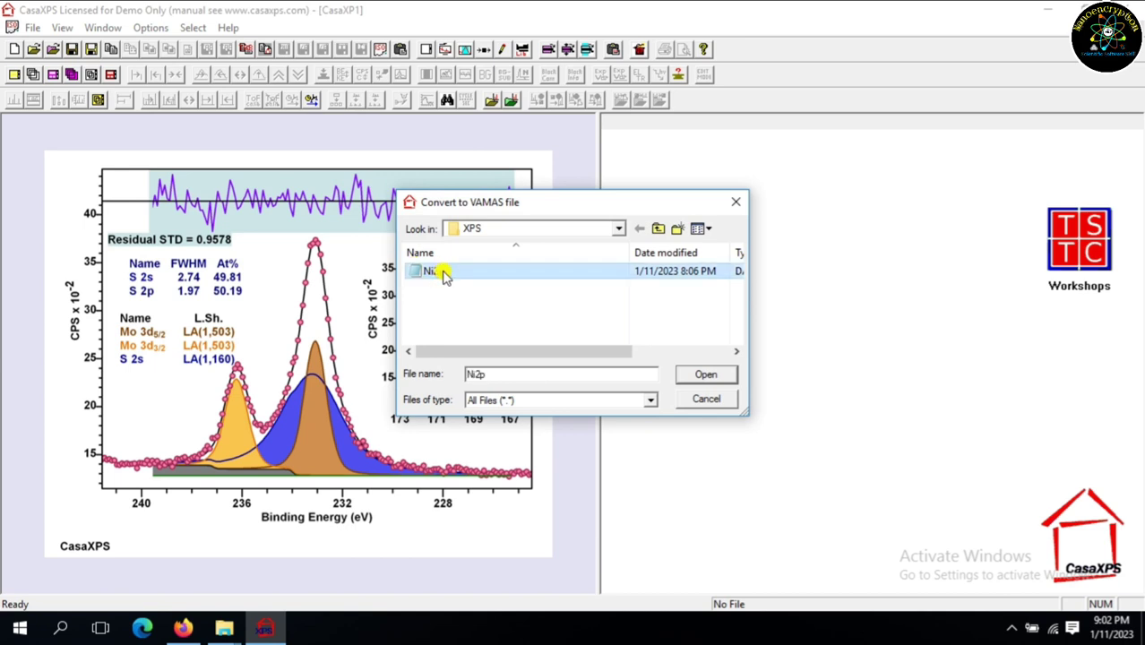
pyautogui.click(698, 375)
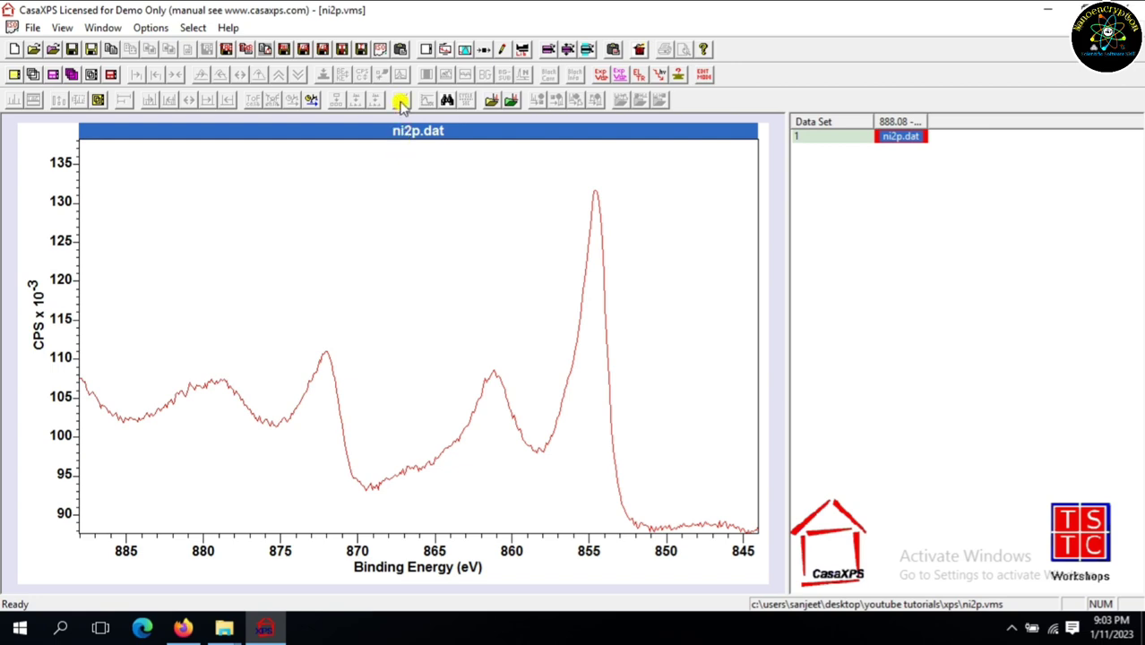
# Step: Mark the Ni 2p3/2 and Ni 2p1/2 lines near 855 and 872 eV with the Element Library's Find Peaks
pyautogui.click(522, 51)
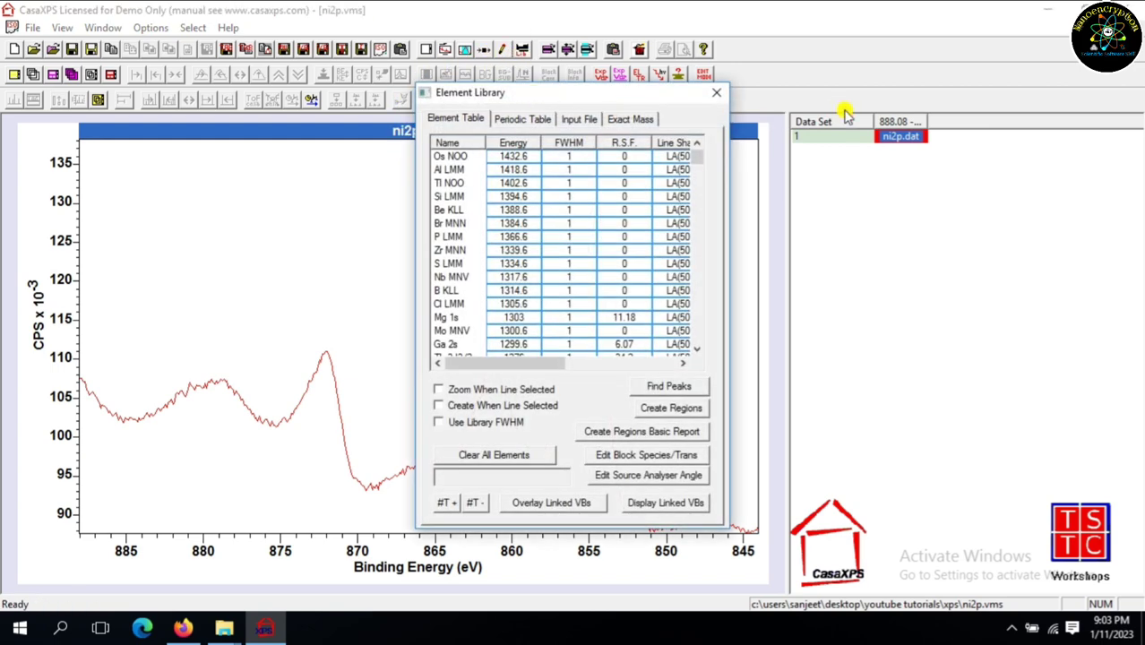
pyautogui.moveTo(636, 95); pyautogui.dragTo(988, 97)
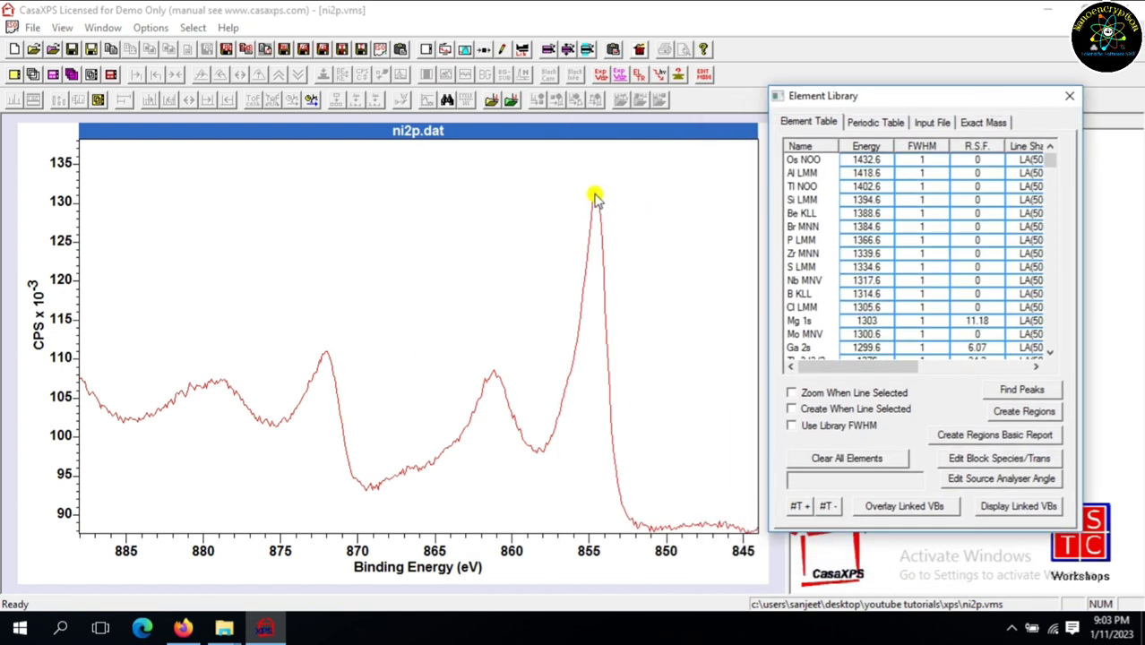
pyautogui.click(1012, 417)
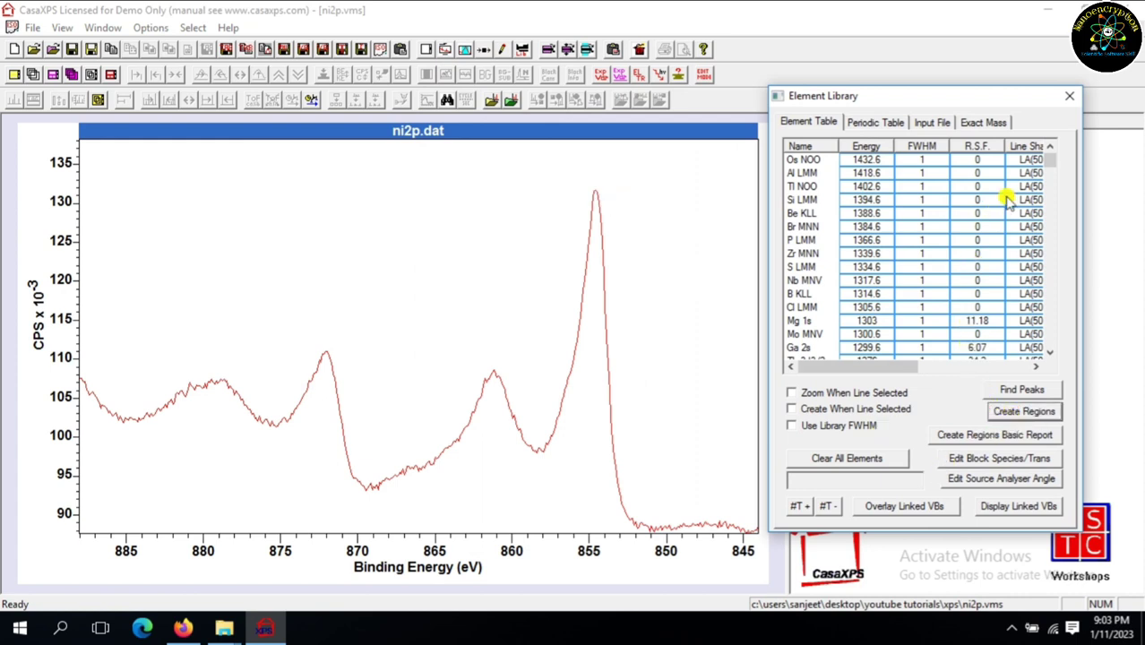
pyautogui.click(1008, 391)
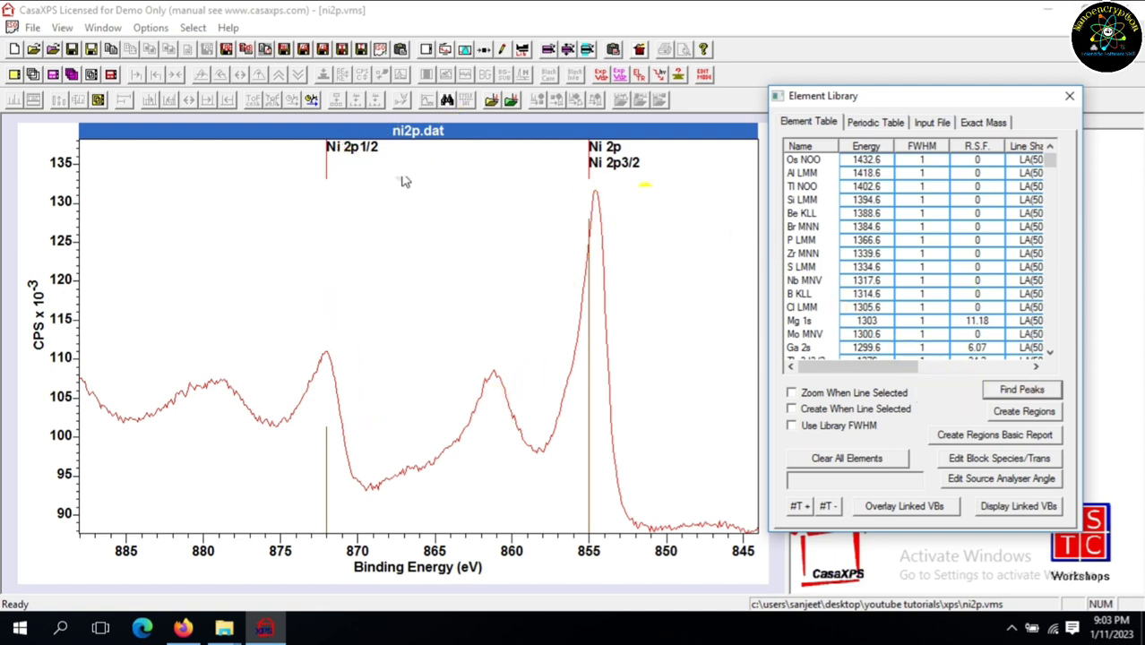
pyautogui.click(1062, 101)
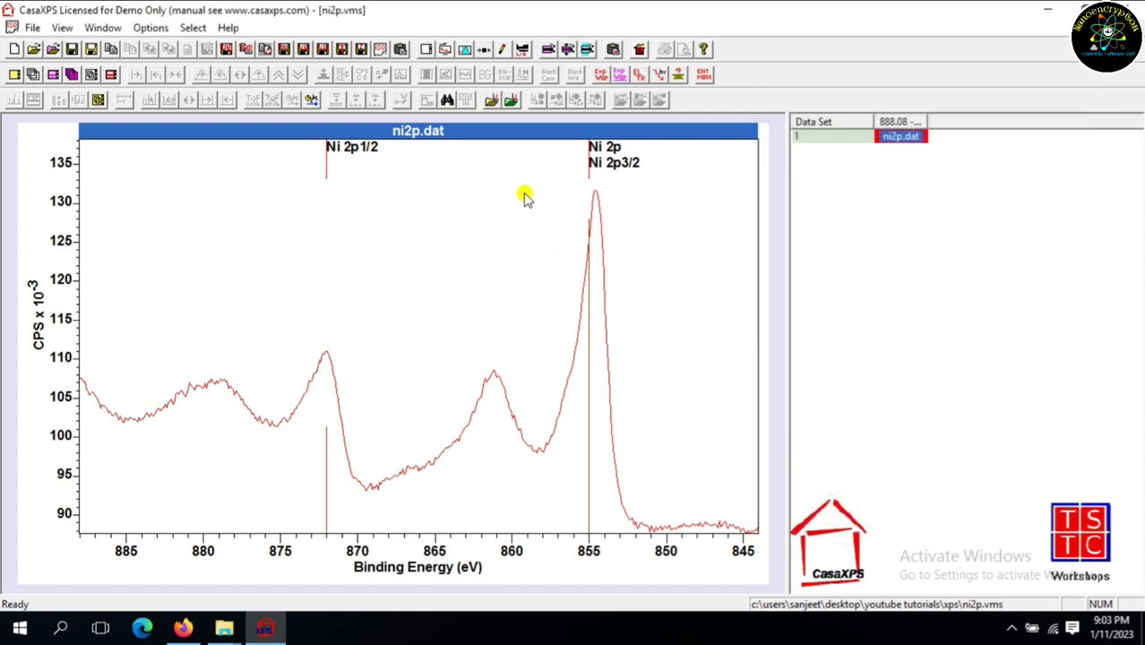
pyautogui.click(500, 51)
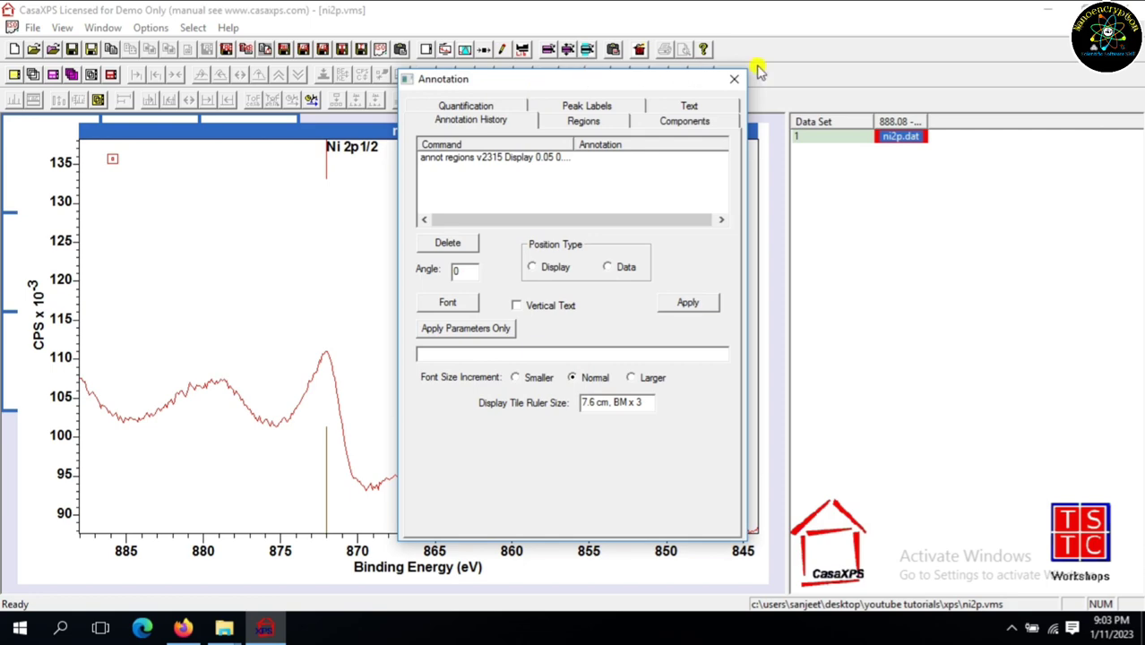
pyautogui.click(734, 79)
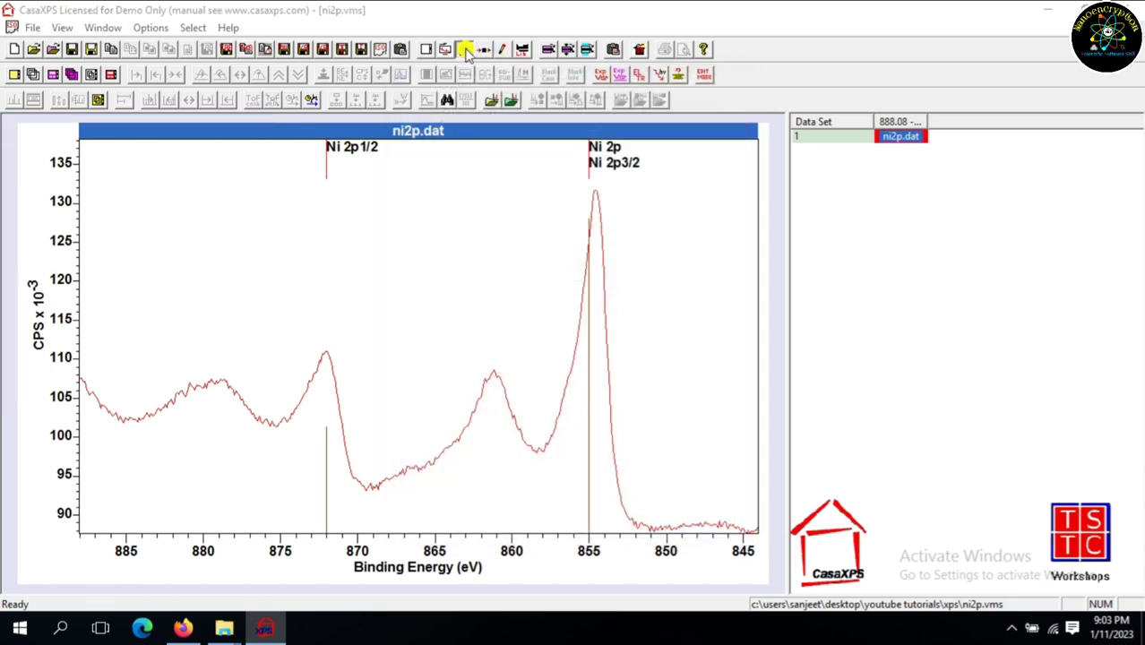
# Step: Create a Shirley-background region spanning about 858.7–852.0 eV around the Ni 2p3/2 peak
pyautogui.click(470, 49)
pyautogui.moveTo(537, 63); pyautogui.dragTo(865, 77)
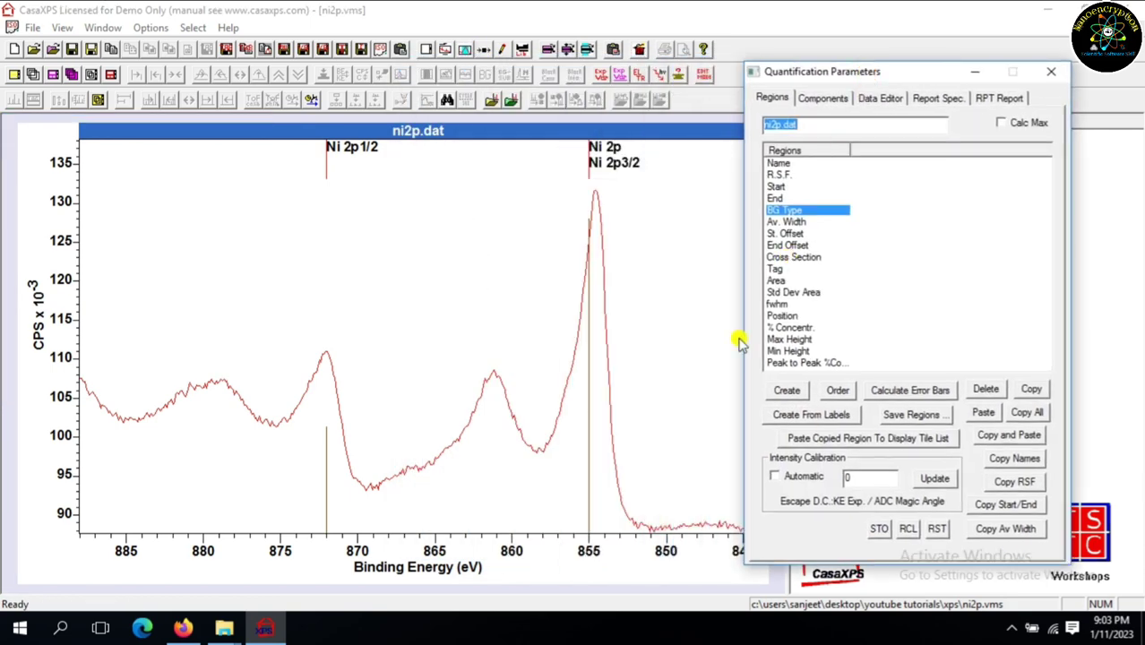
pyautogui.click(780, 394)
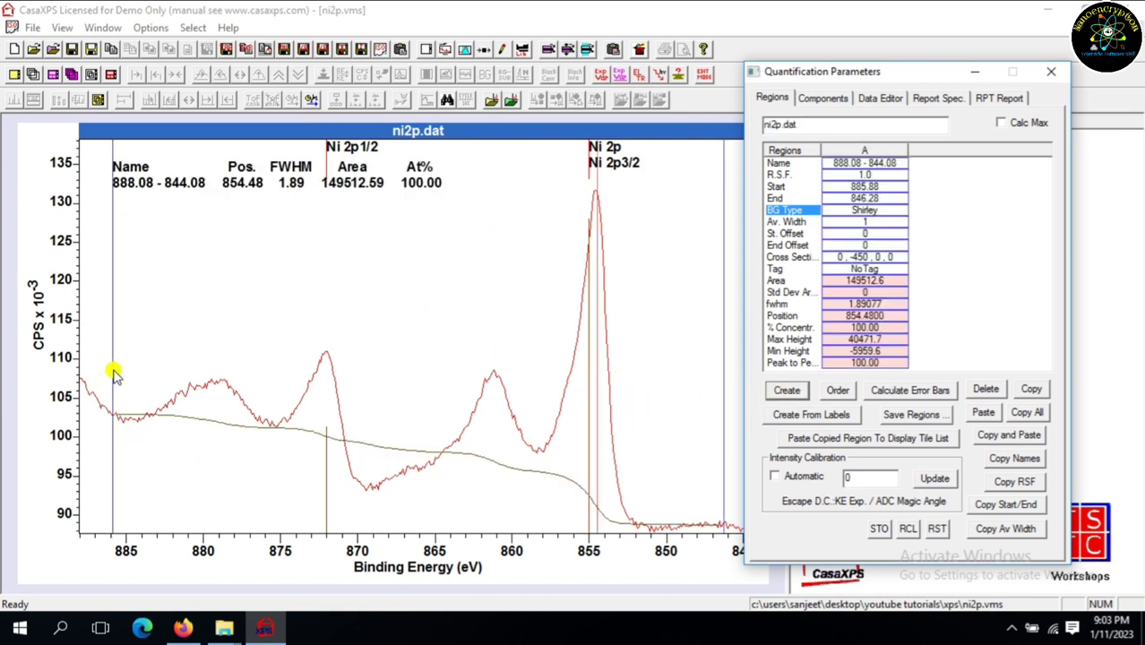
pyautogui.moveTo(112, 375); pyautogui.dragTo(533, 448)
pyautogui.moveTo(724, 450); pyautogui.dragTo(630, 493)
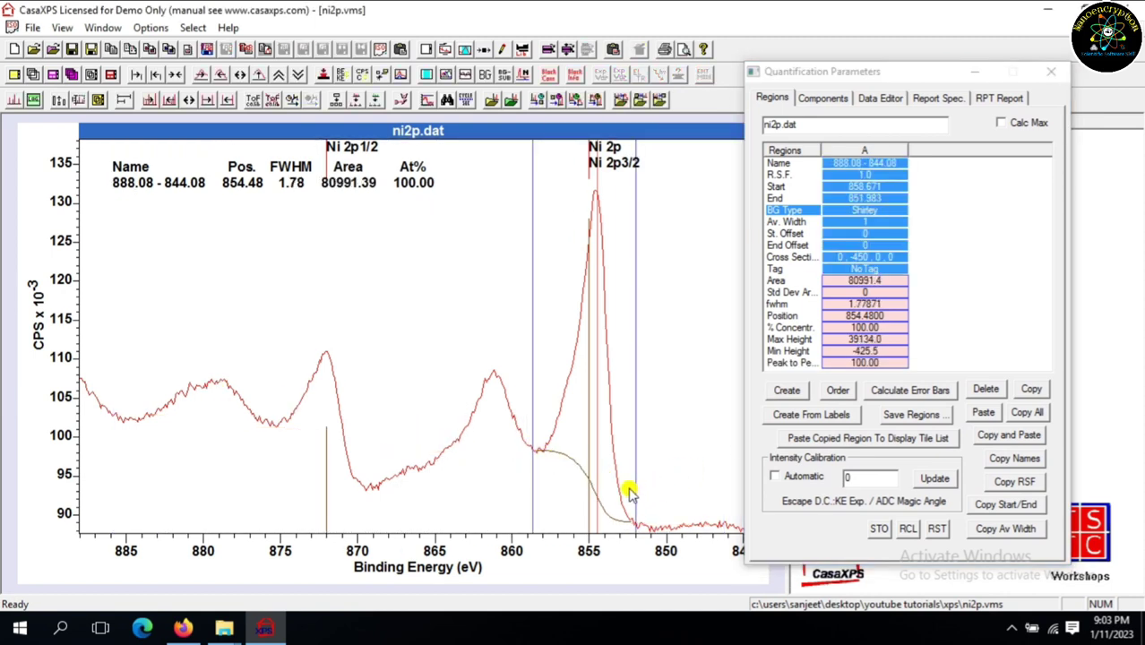
# Step: Rename the new region to Ni2p3/2
pyautogui.click(860, 166)
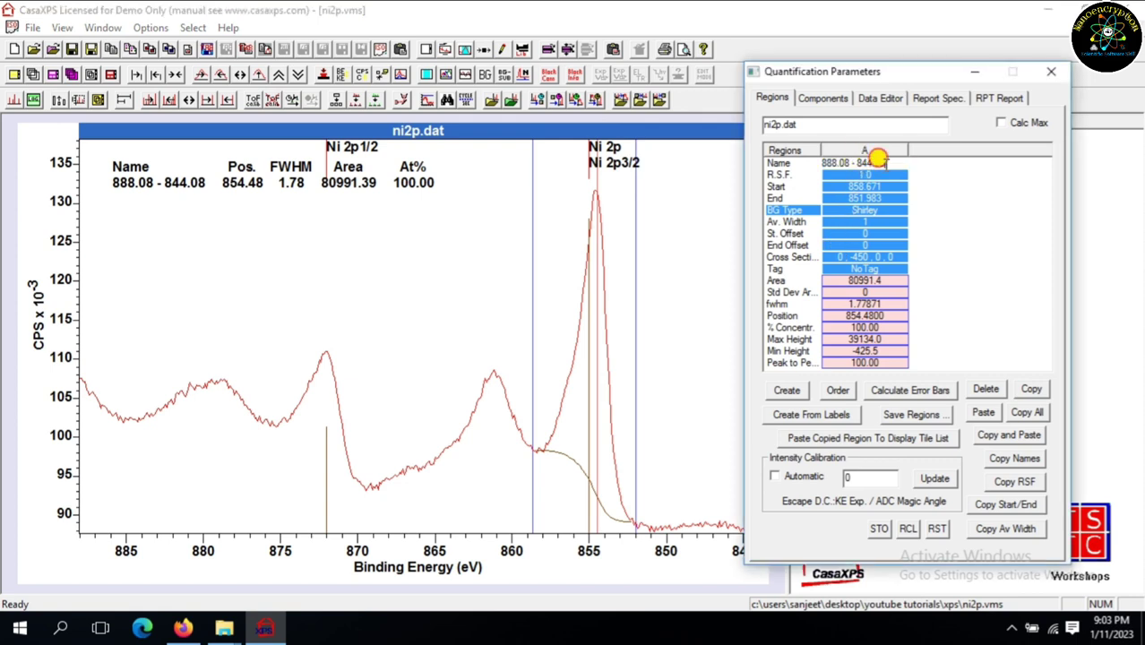
pyautogui.moveTo(878, 161); pyautogui.dragTo(823, 166)
pyautogui.press('BackSpace')
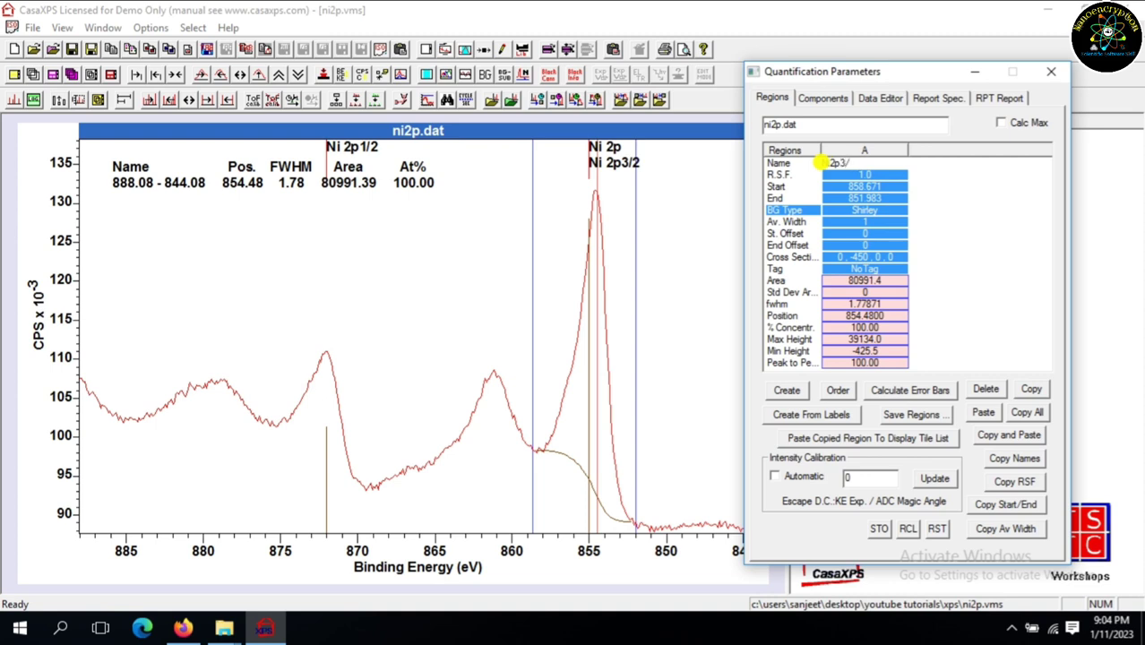
pyautogui.press('Return')
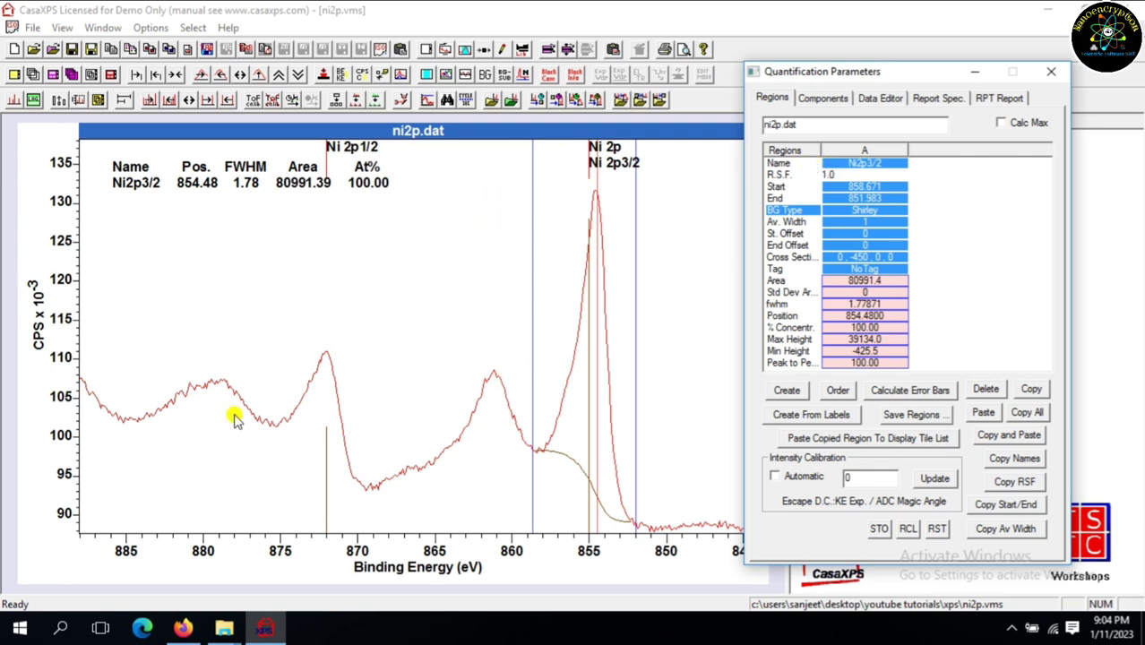
# Step: Add a second region and set its limits to about 875.5–868.9 eV over the Ni 2p1/2 peak
pyautogui.click(785, 391)
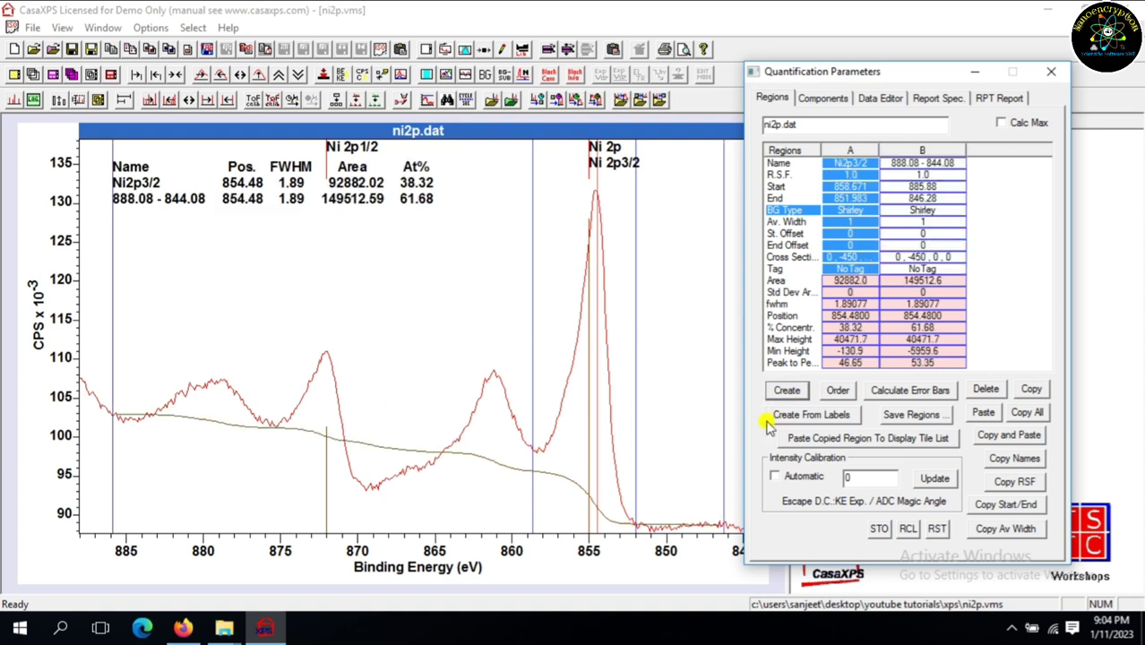
pyautogui.click(723, 453)
pyautogui.moveTo(542, 508)
pyautogui.mouseDown()
pyautogui.moveTo(479, 516)
pyautogui.moveTo(430, 542)
pyautogui.moveTo(374, 539)
pyautogui.mouseUp()
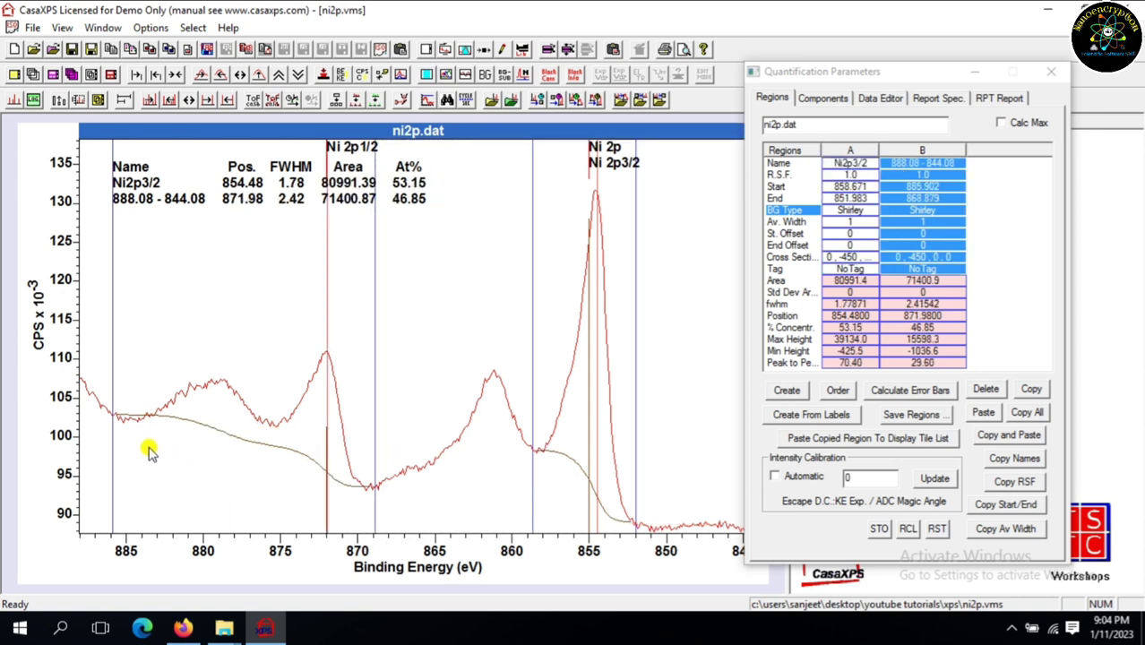
pyautogui.moveTo(111, 462); pyautogui.dragTo(270, 480)
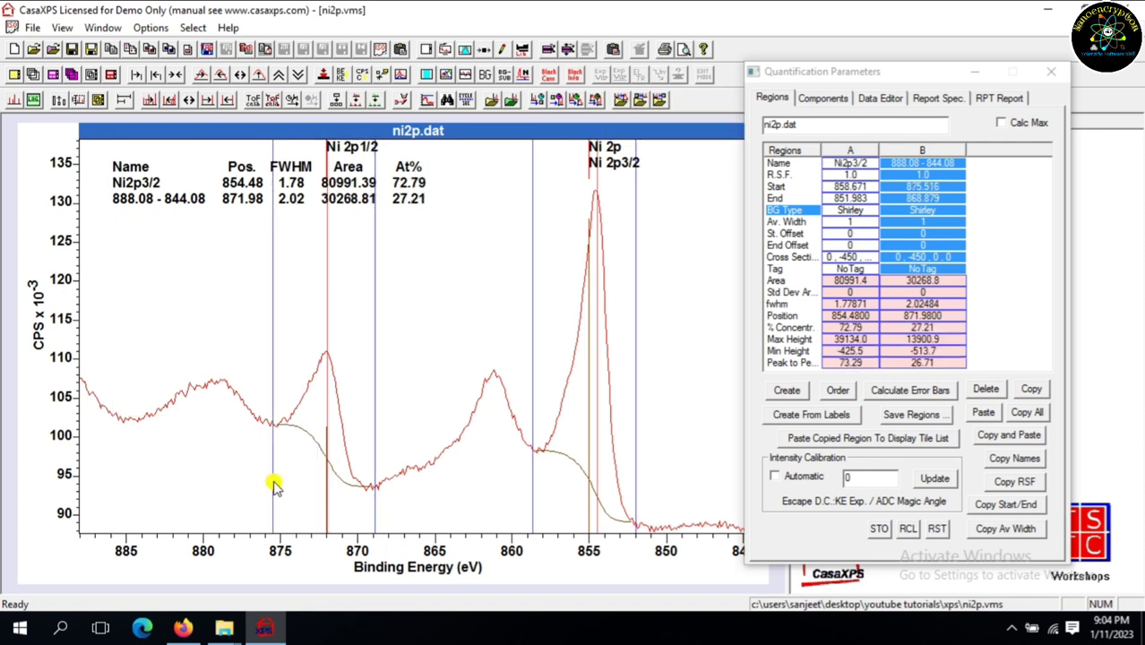
# Step: Rename region B to Ni2p1/2
pyautogui.click(946, 163)
pyautogui.moveTo(946, 157); pyautogui.dragTo(870, 170)
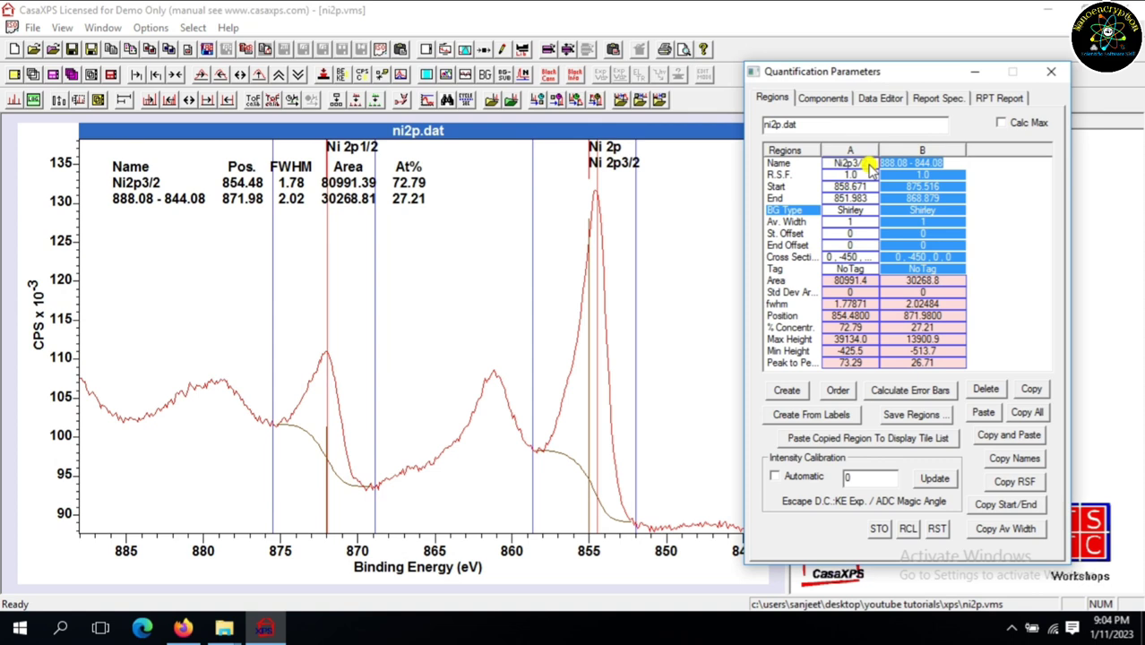
pyautogui.write('Ni2p1/2')
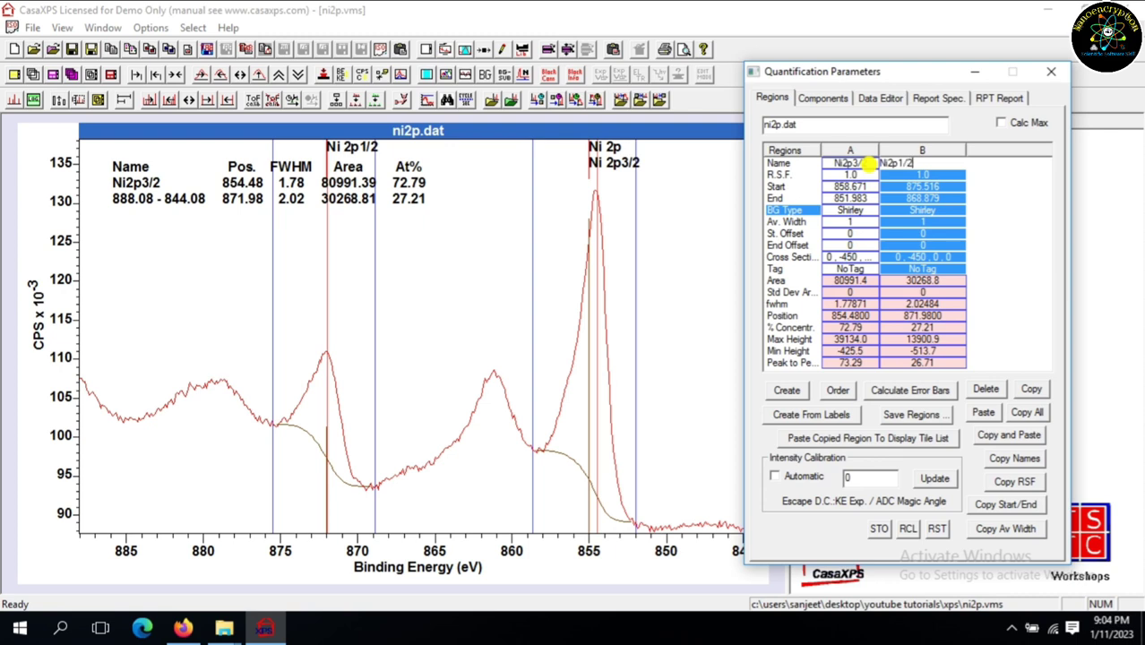
pyautogui.press('Return')
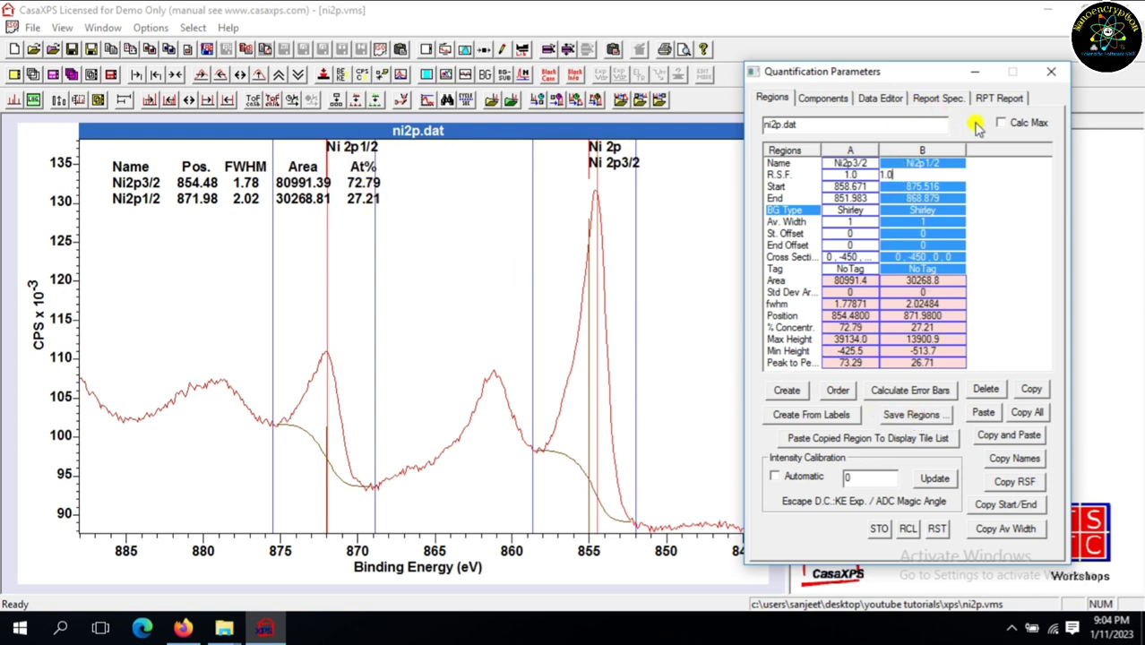
# Step: Generate a custom height report for all regions (Ni2p1/2 26.71%, Ni2p3/2 73.29%)
pyautogui.click(942, 101)
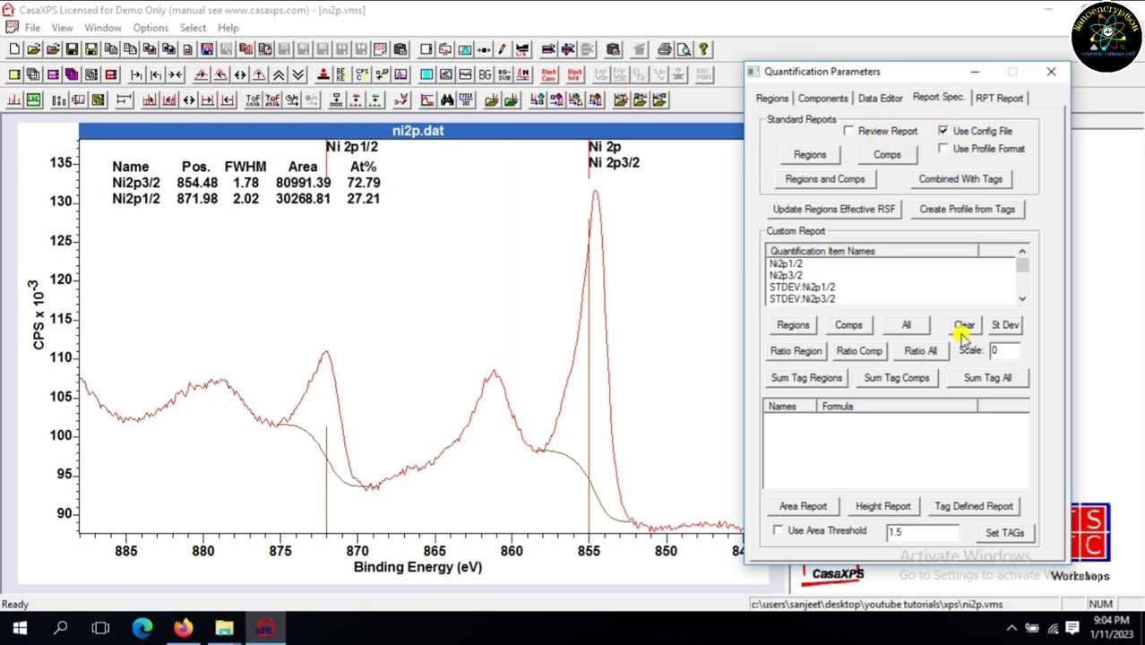
pyautogui.click(909, 325)
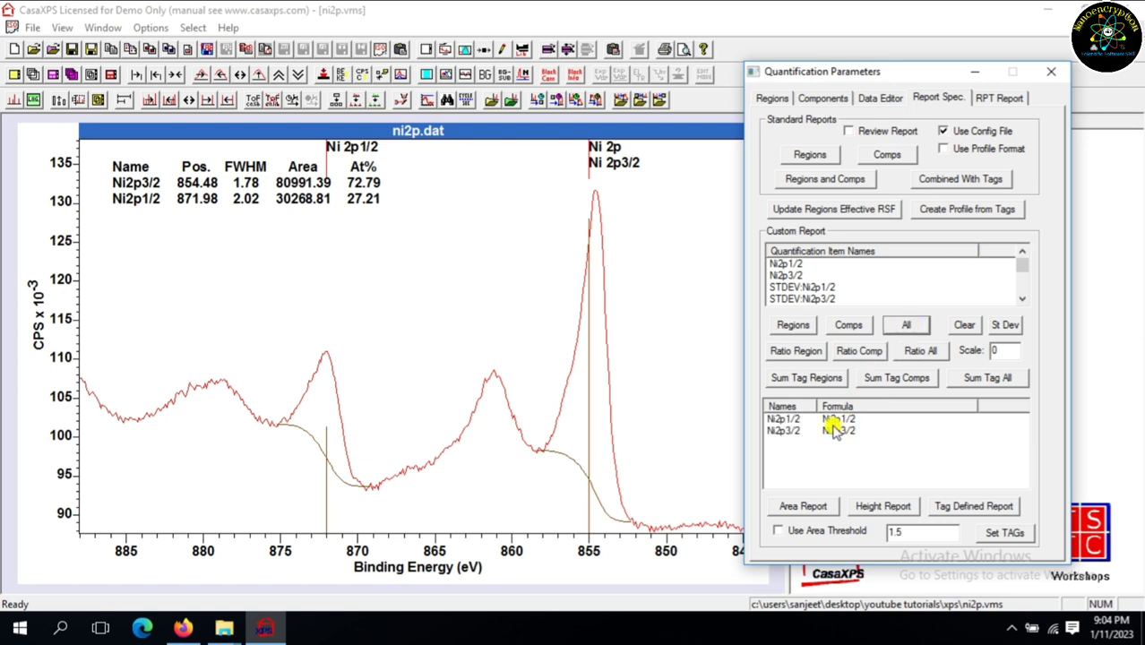
pyautogui.click(881, 508)
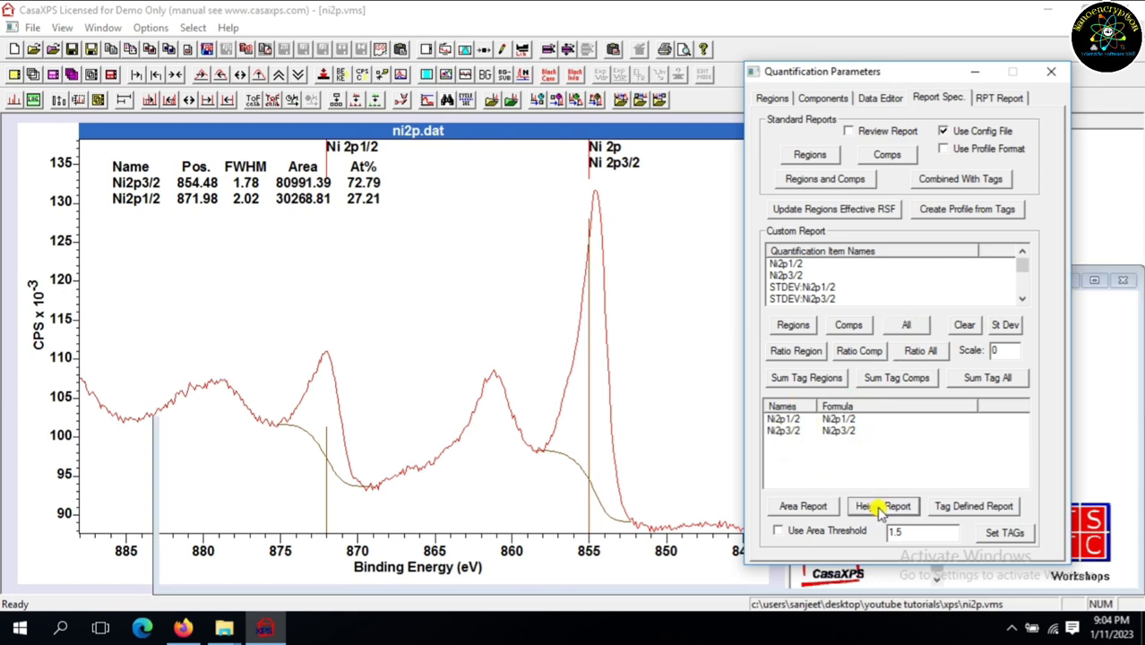
# Step: Close the Quantification Parameters window and the report to return to the spectrum
pyautogui.moveTo(913, 72); pyautogui.dragTo(873, 174)
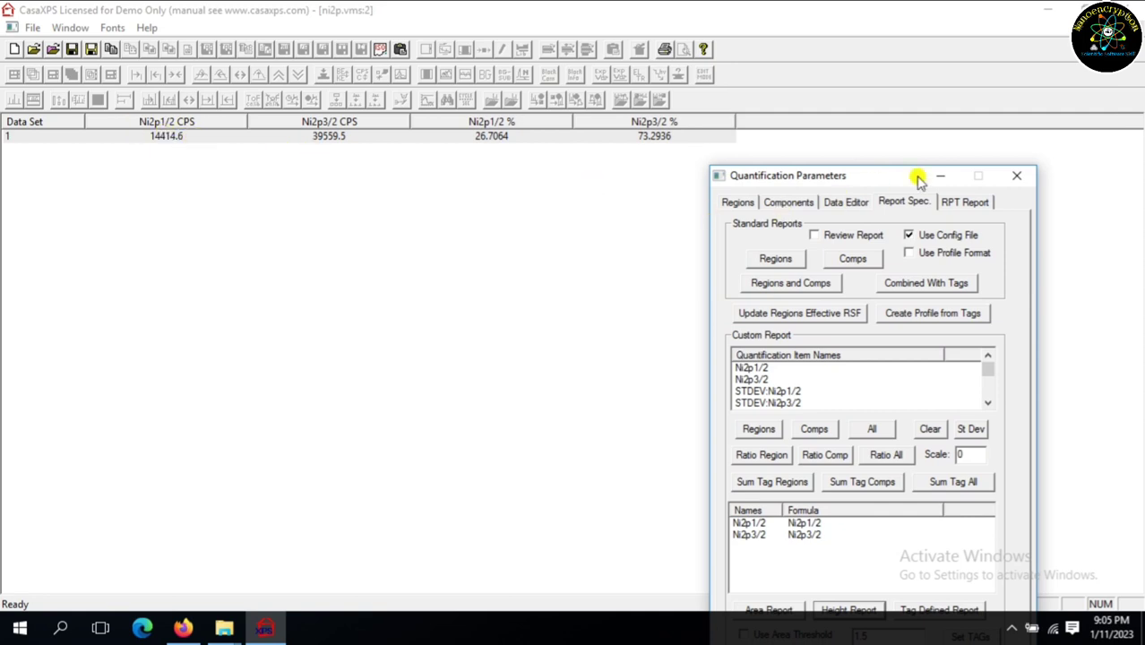
pyautogui.click(1017, 180)
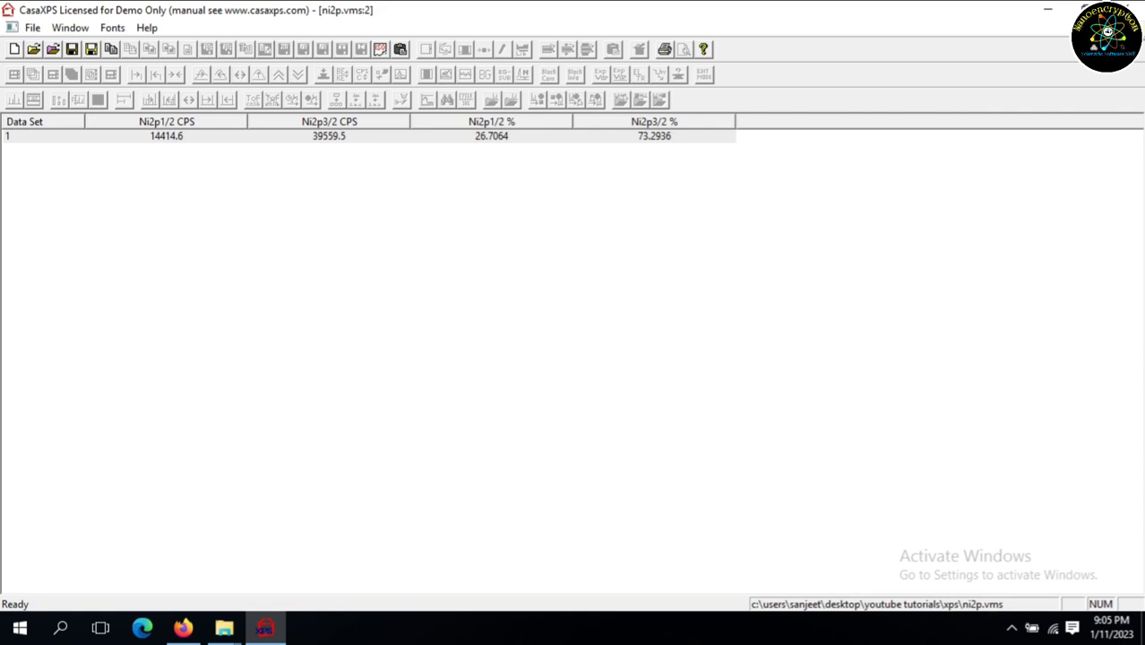
pyautogui.click(1134, 28)
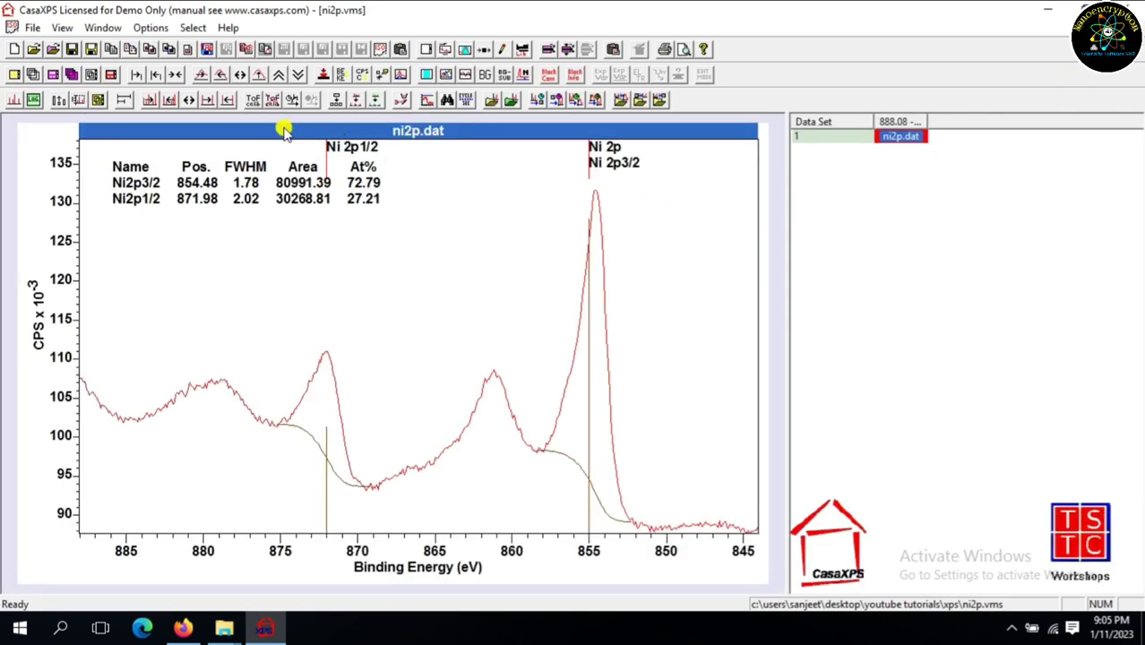
# Step: Clear the old annotations and create a Shirley region spanning 857.9–852.5 eV
pyautogui.click(583, 146)
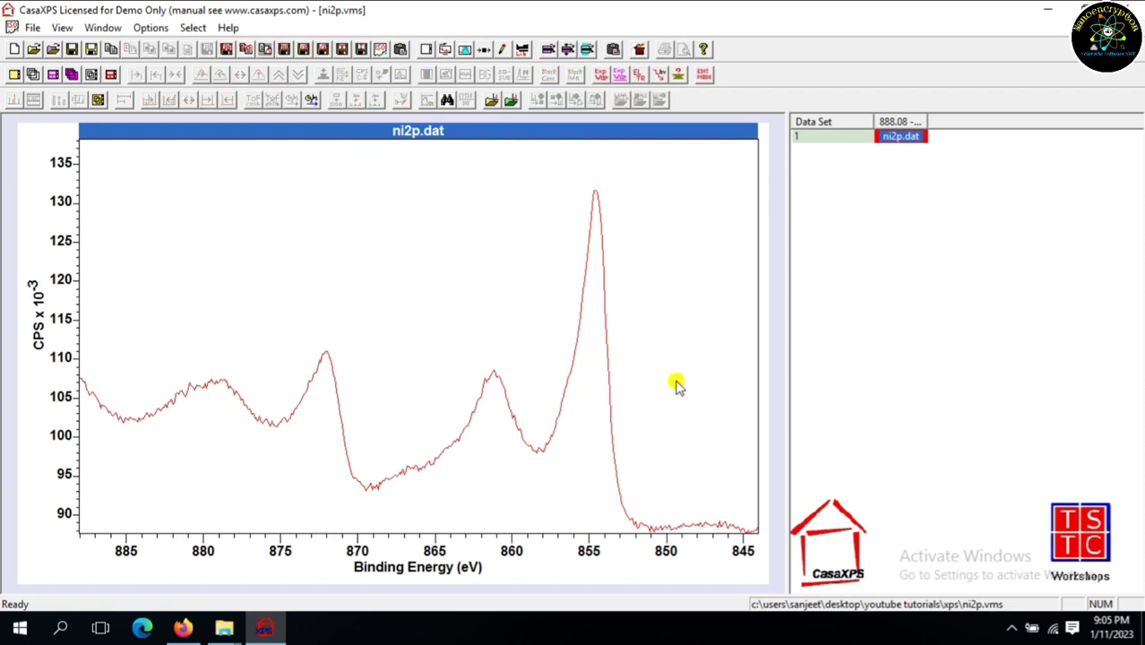
pyautogui.click(467, 51)
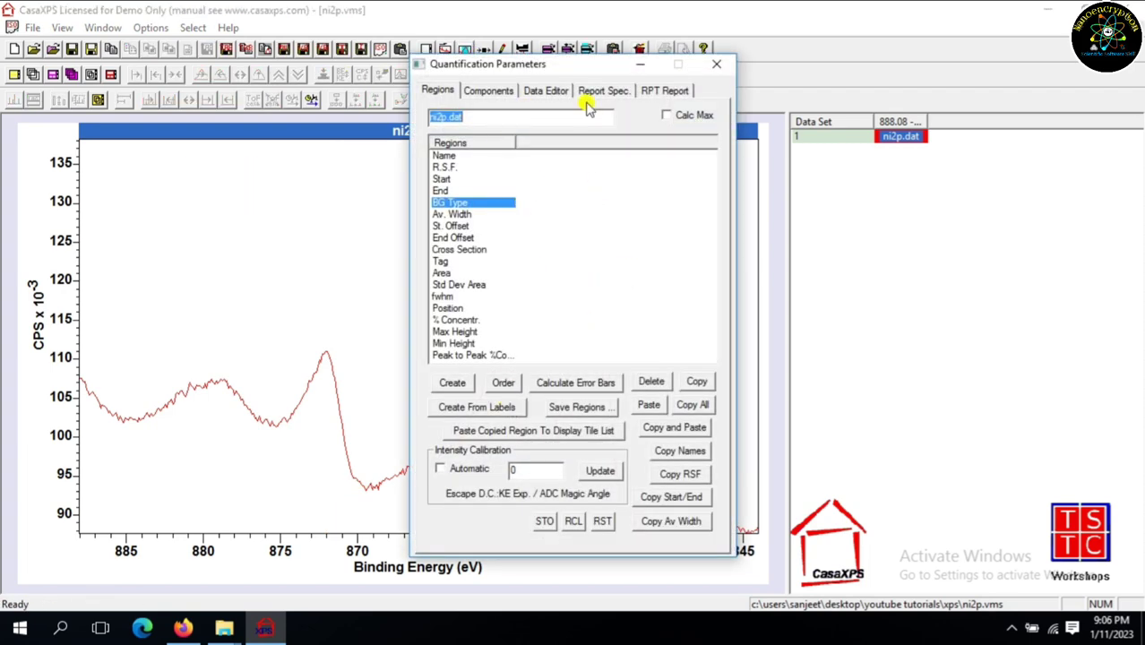
pyautogui.moveTo(587, 68); pyautogui.dragTo(896, 62)
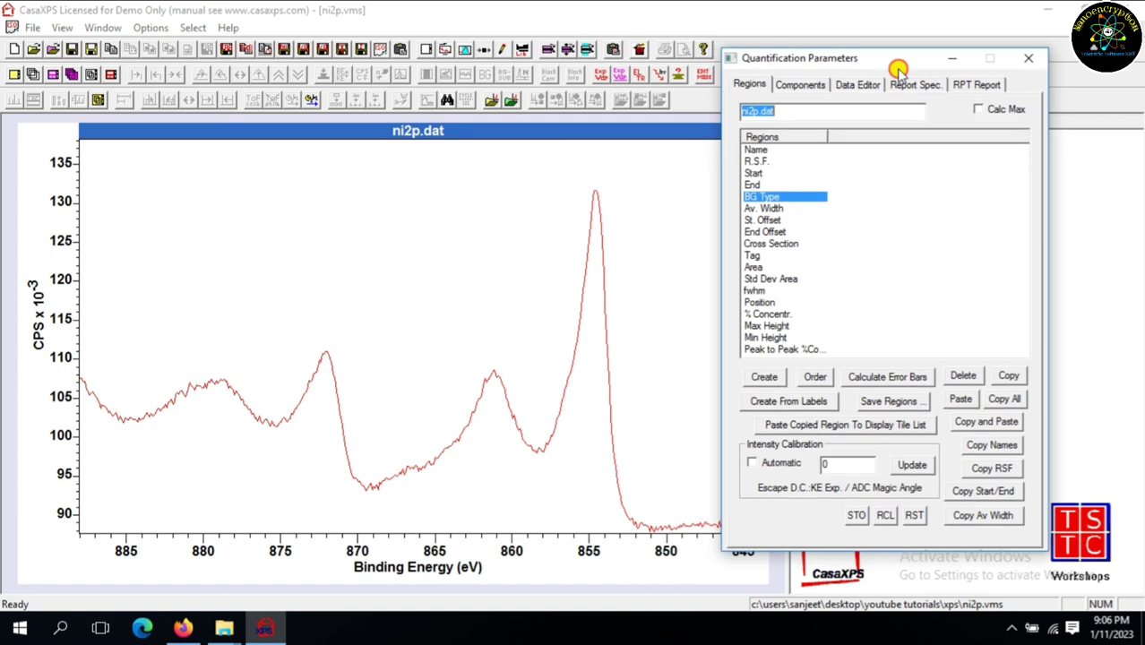
pyautogui.click(763, 379)
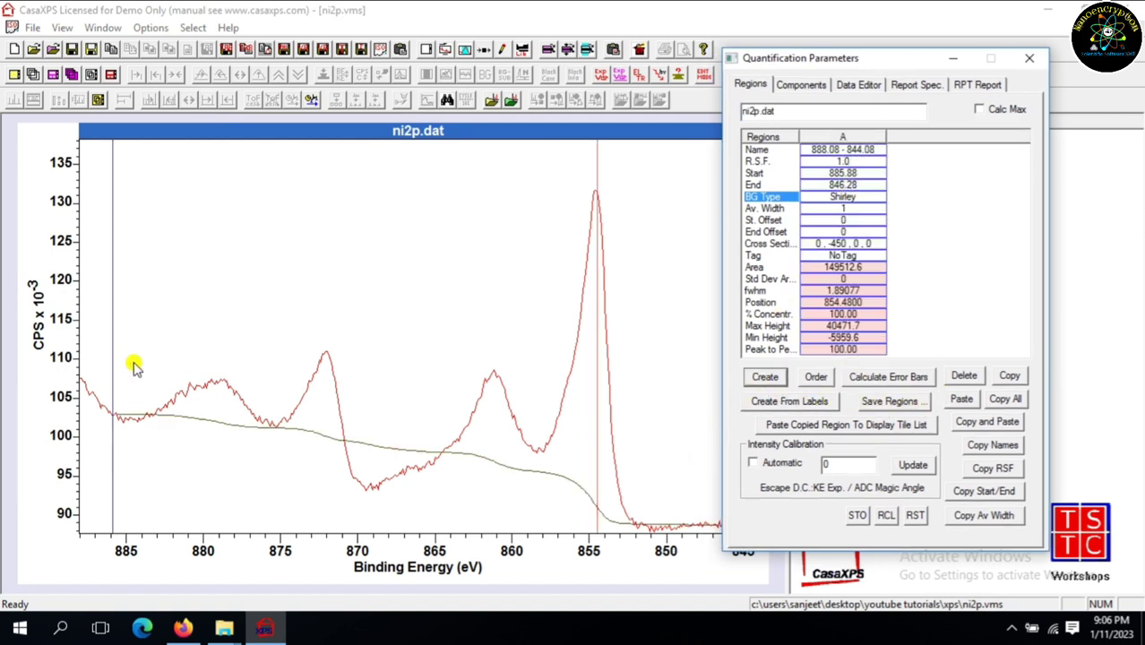
pyautogui.moveTo(113, 339)
pyautogui.mouseDown()
pyautogui.moveTo(324, 378)
pyautogui.moveTo(544, 457)
pyautogui.mouseUp()
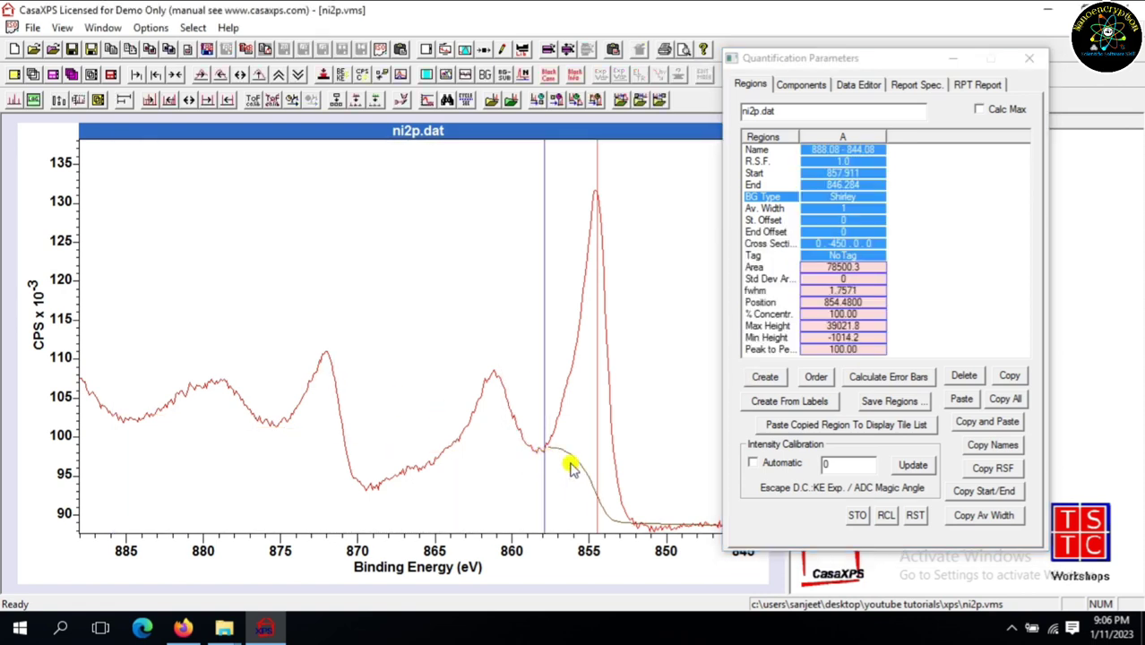
pyautogui.moveTo(829, 65); pyautogui.dragTo(879, 76)
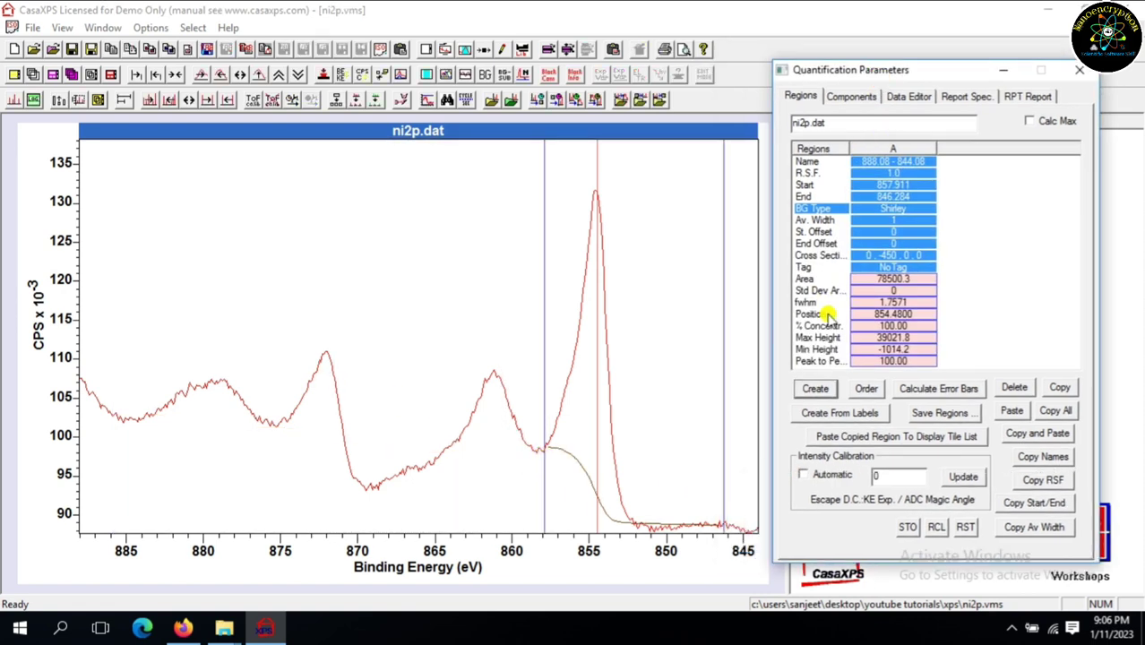
pyautogui.moveTo(712, 439)
pyautogui.mouseDown()
pyautogui.moveTo(705, 456)
pyautogui.moveTo(627, 483)
pyautogui.mouseUp()
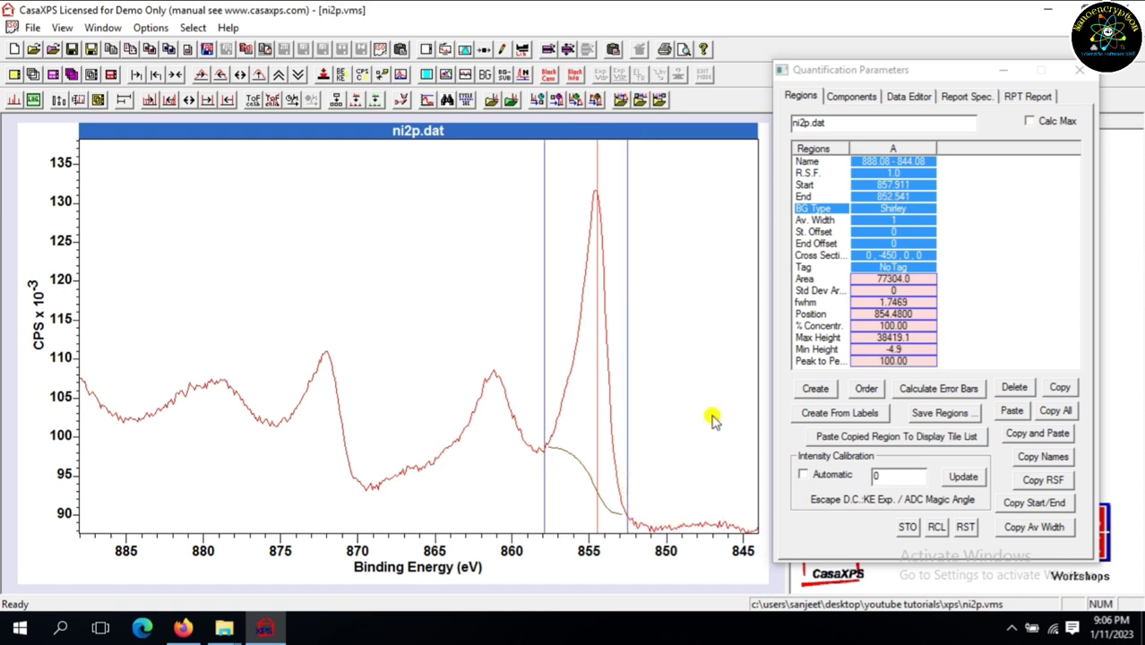
# Step: Name that region Ni2p3/2 and add a second region B
pyautogui.click(884, 158)
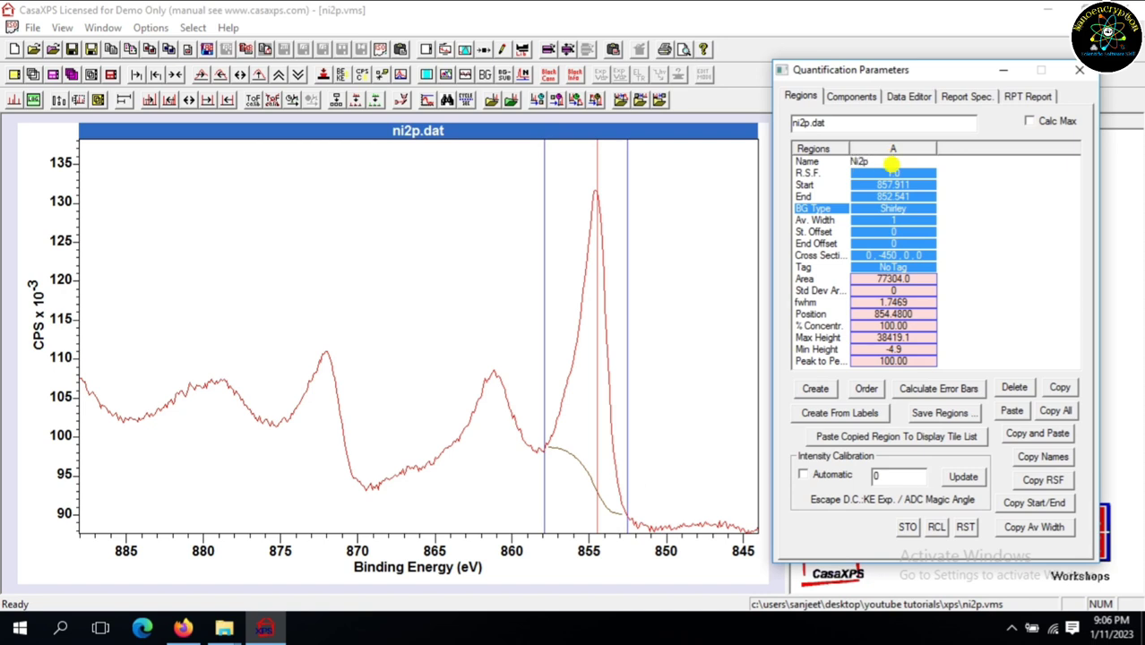
pyautogui.click(893, 171)
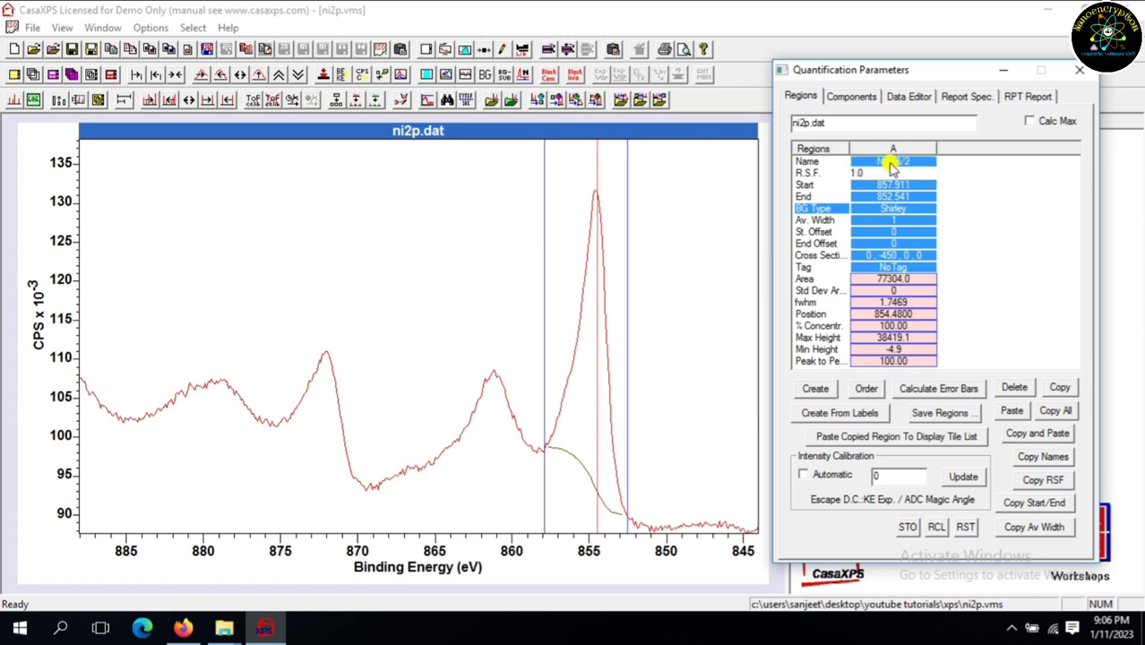
pyautogui.click(815, 390)
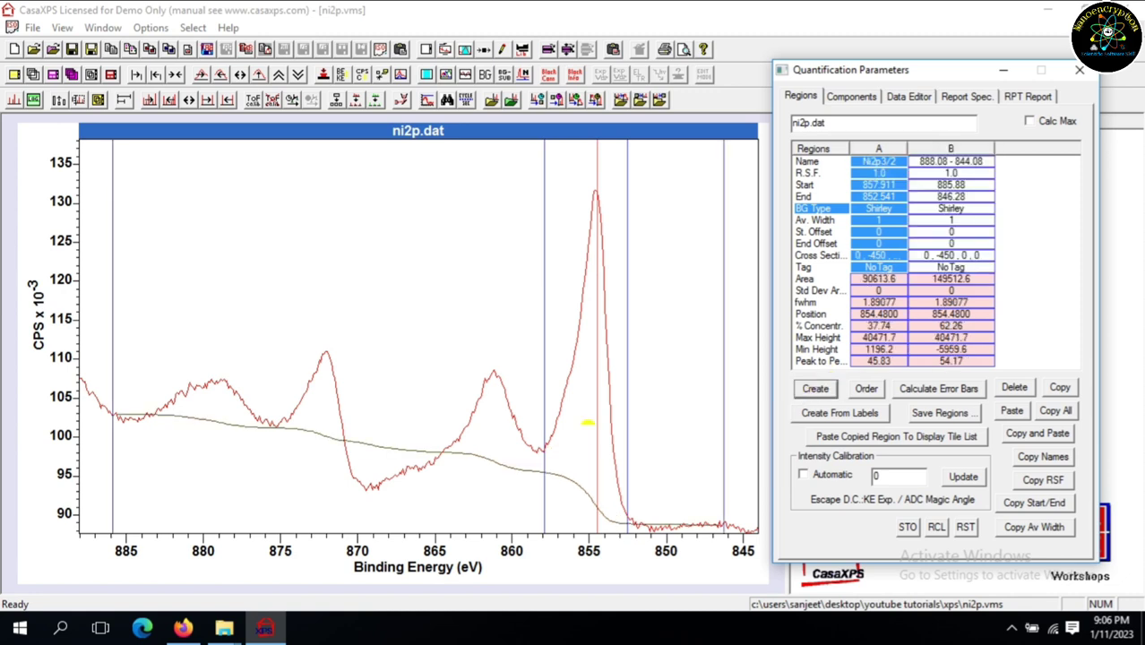
# Step: Drag region B's limits to 875.845–869.107 eV and replace its default name with Ni2p1/2
pyautogui.moveTo(109, 331); pyautogui.dragTo(268, 405)
pyautogui.moveTo(731, 410); pyautogui.dragTo(371, 491)
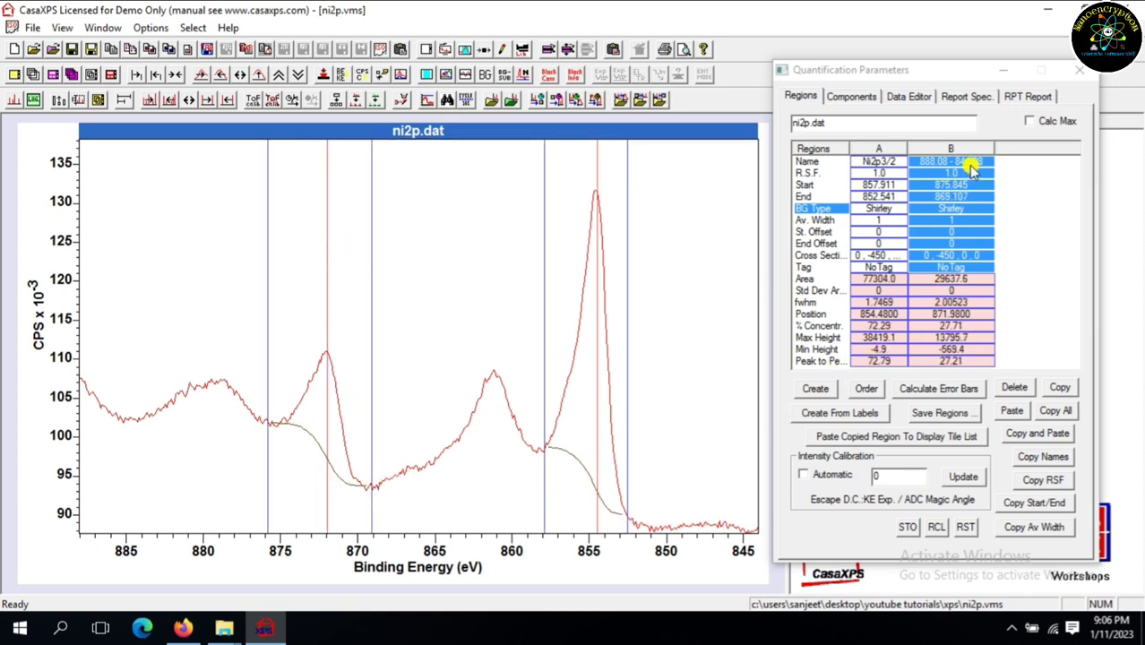
pyautogui.moveTo(972, 166); pyautogui.dragTo(907, 158)
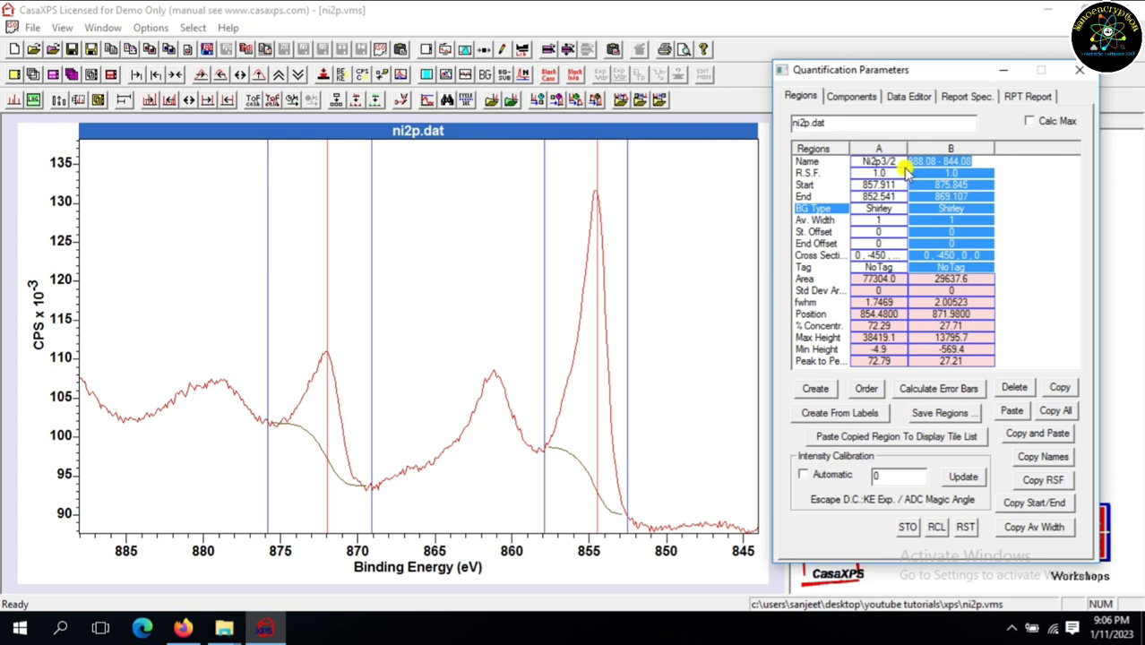
pyautogui.press('BackSpace')
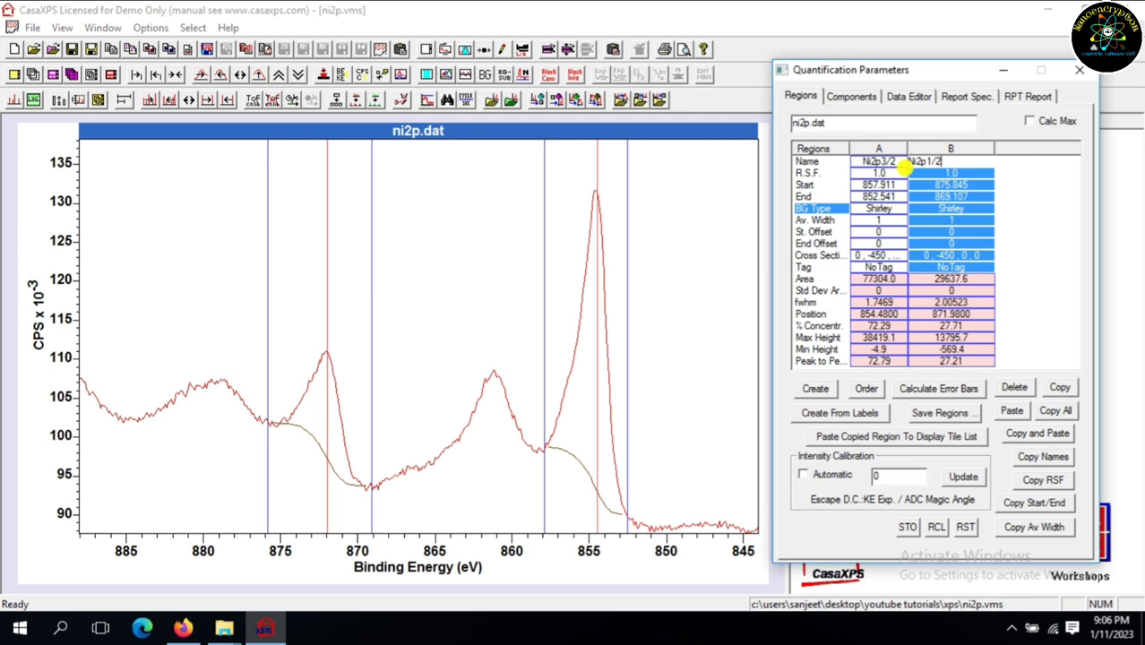
pyautogui.click(909, 173)
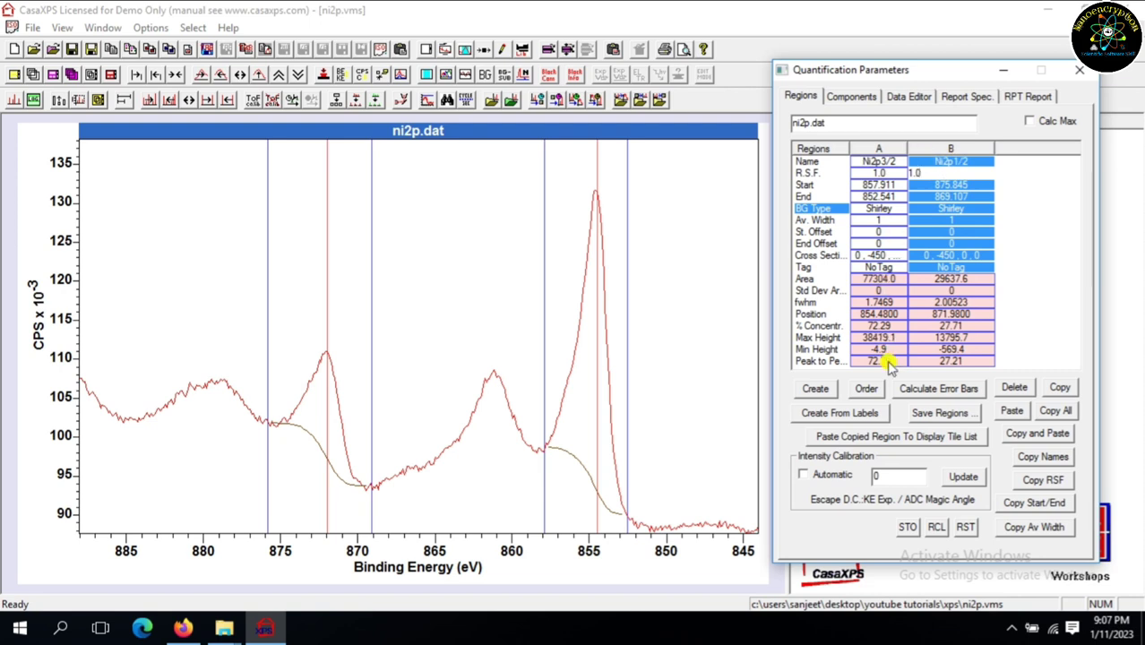
# Step: Produce a height report of all regions (Ni2p1/2 27.21%, Ni2p3/2 72.79%), then close the dialog and report
pyautogui.click(959, 98)
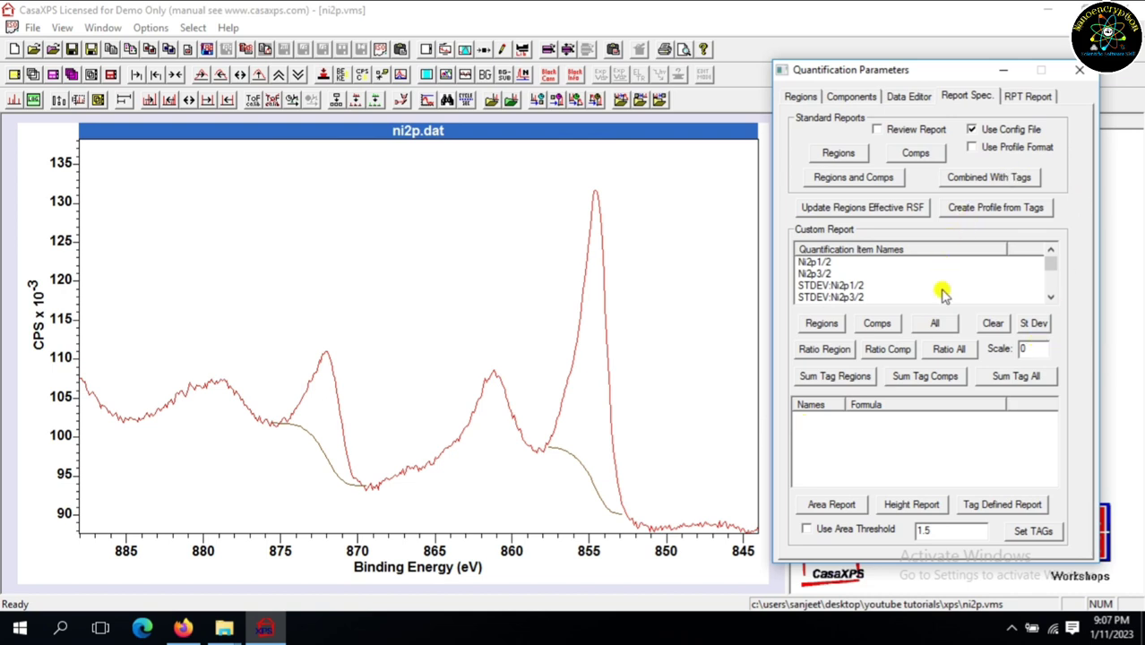
pyautogui.click(938, 324)
pyautogui.click(931, 507)
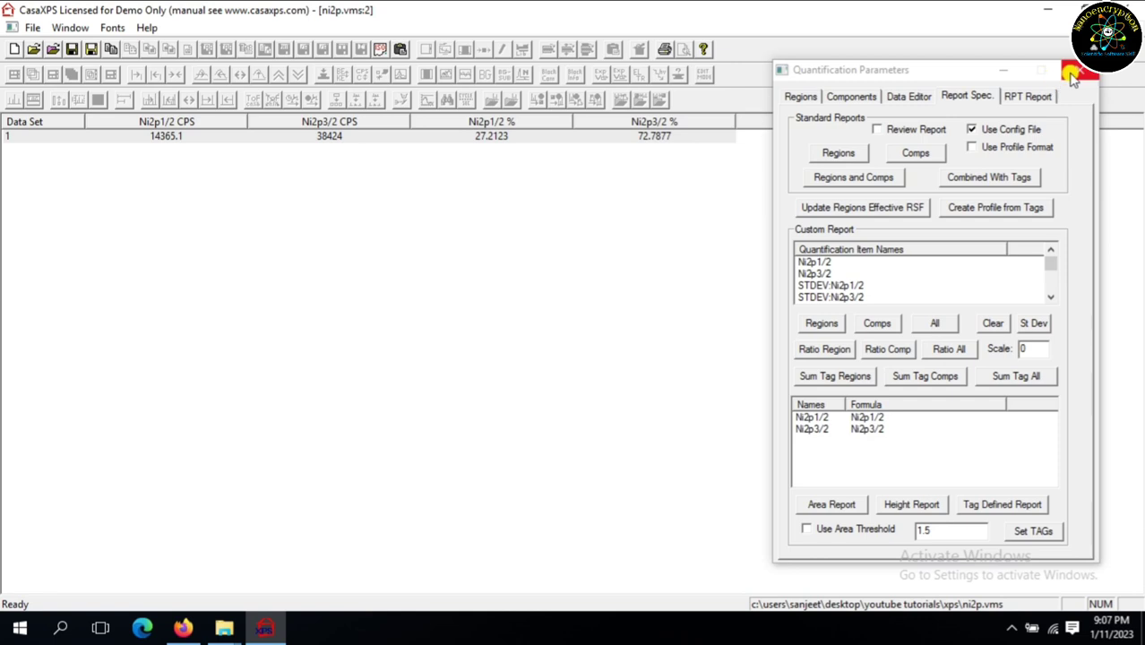
pyautogui.click(1074, 74)
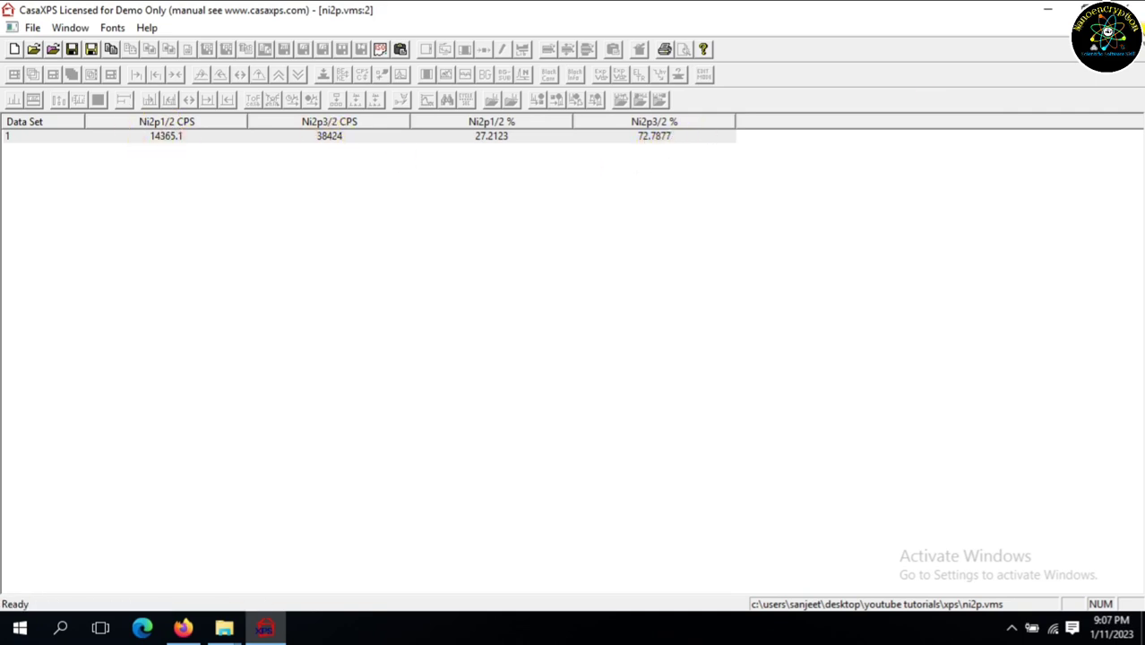
pyautogui.click(1132, 28)
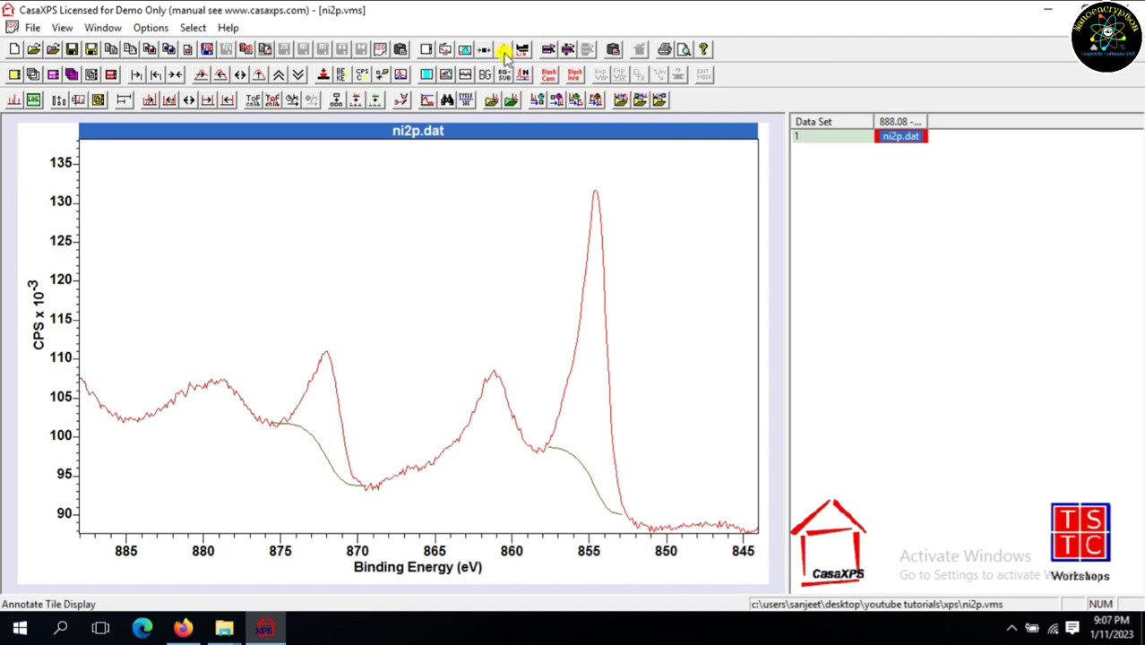
# Step: Add a Regions quantification table to the ni2p.dat plot, then select the Bye line in Word
pyautogui.click(506, 51)
pyautogui.moveTo(502, 83); pyautogui.dragTo(836, 95)
pyautogui.click(779, 120)
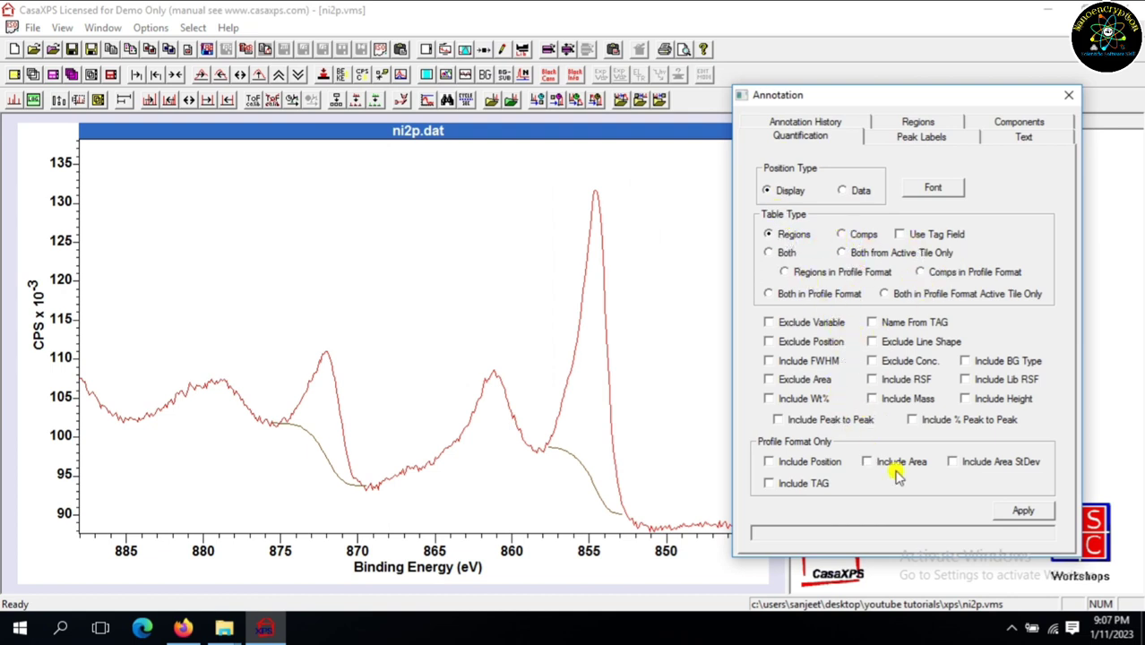
pyautogui.click(1019, 513)
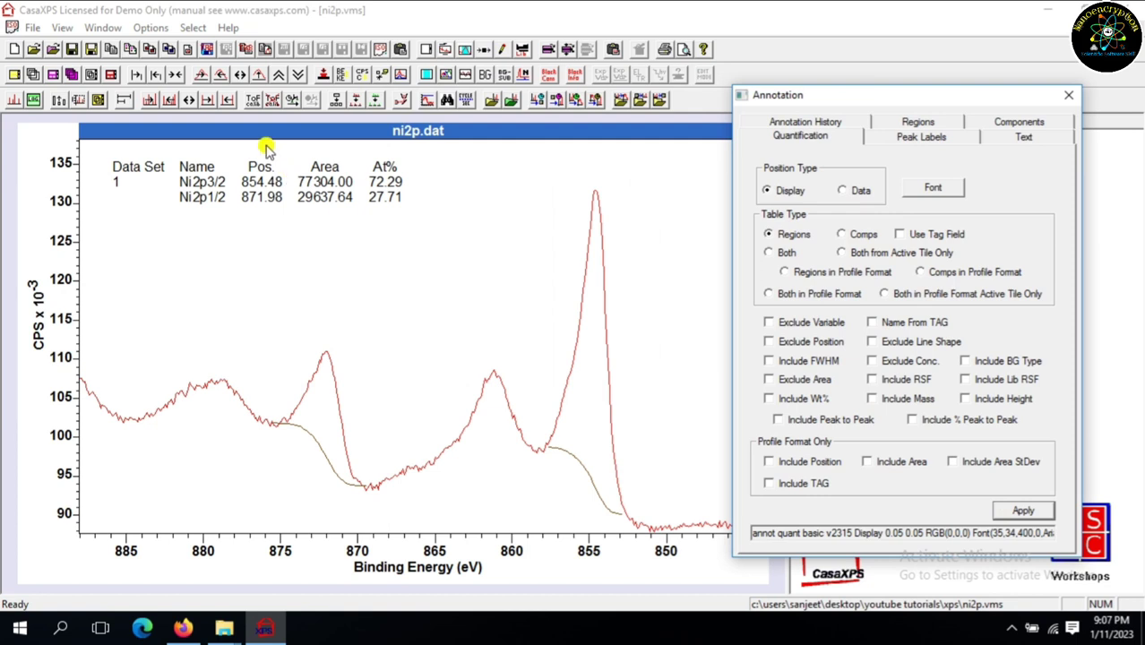
pyautogui.click(1067, 96)
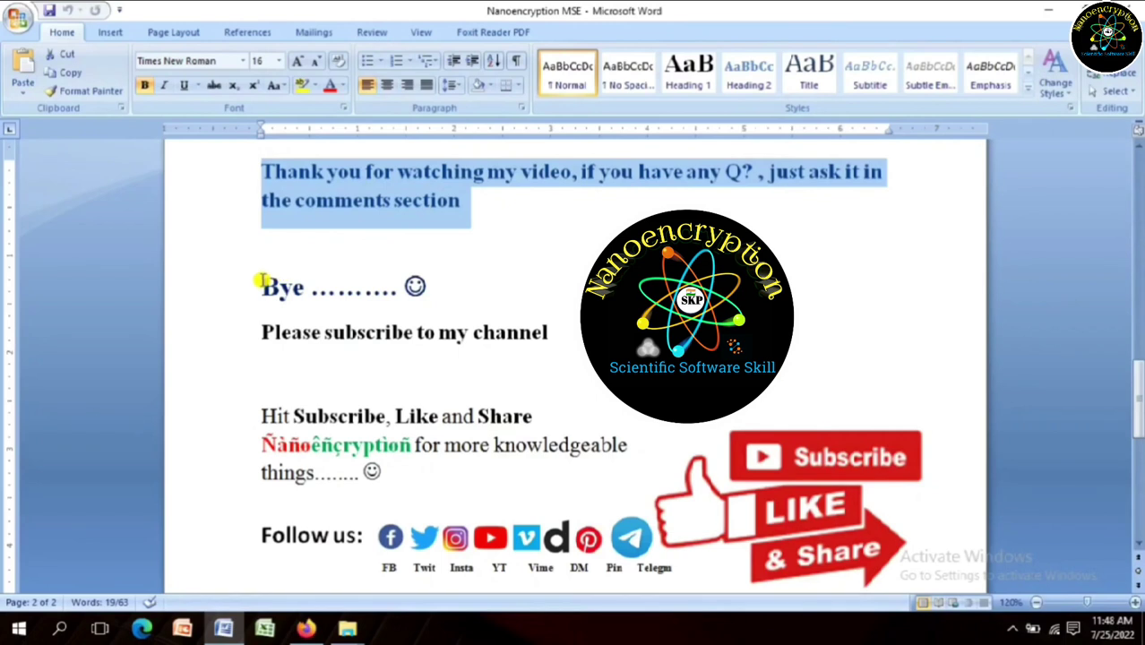
pyautogui.moveTo(259, 282); pyautogui.dragTo(437, 284)
# Step: Select the 'Please subscribe' line and leave the caret at the end of the Bye line
pyautogui.click(428, 285)
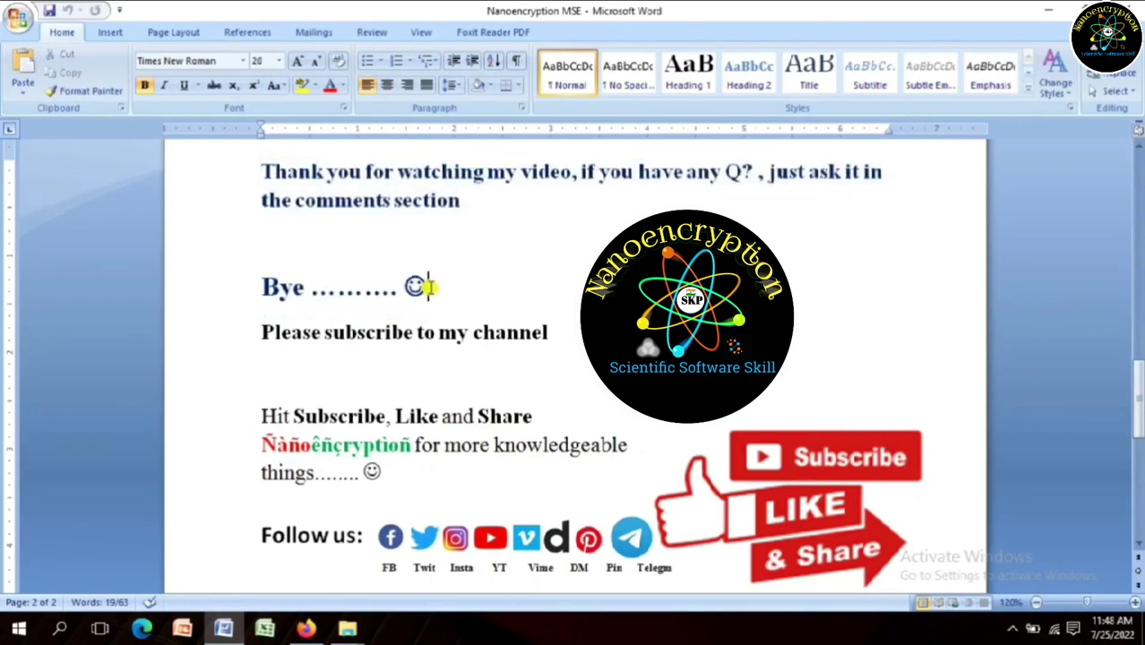
pyautogui.moveTo(258, 332); pyautogui.dragTo(526, 348)
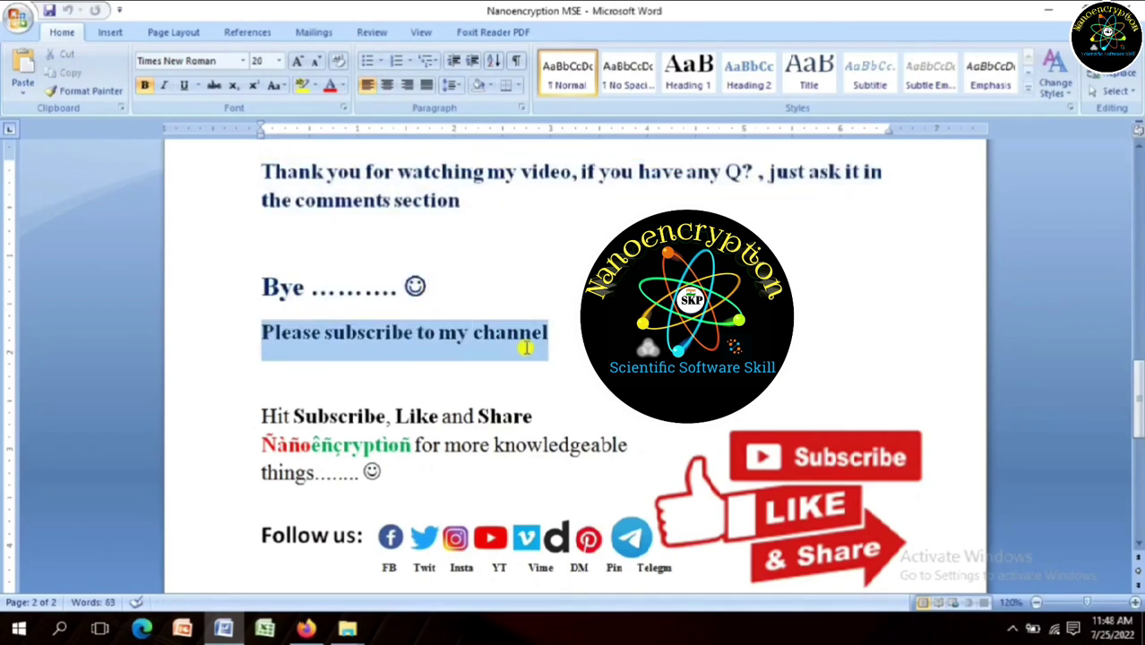
pyautogui.click(885, 268)
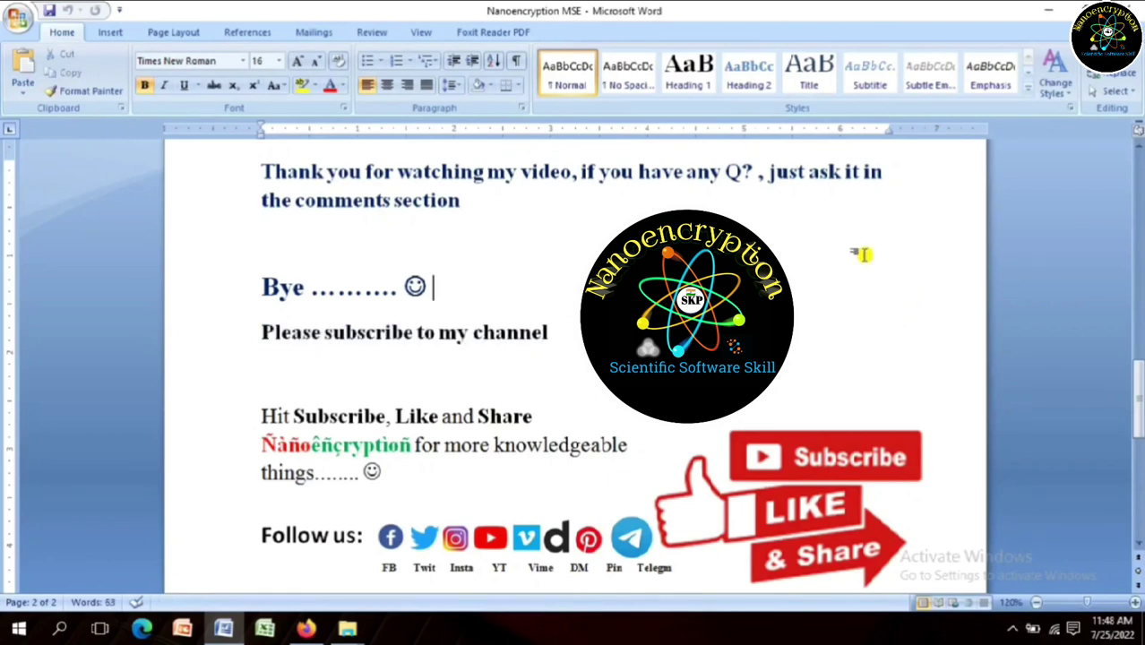